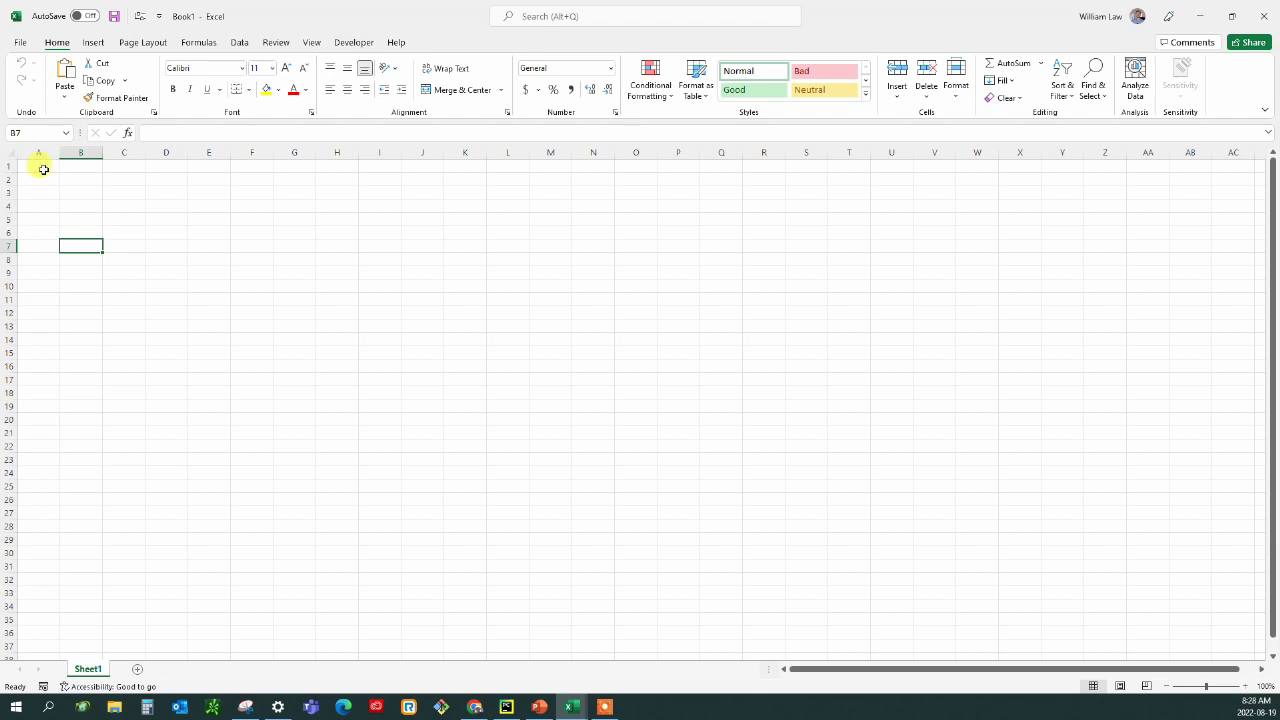
# Check the Technology page capture in Snipping Tool, and enter the title "Technology Page" in cell A1 of the Excel sheet
pyautogui.click(246, 707)
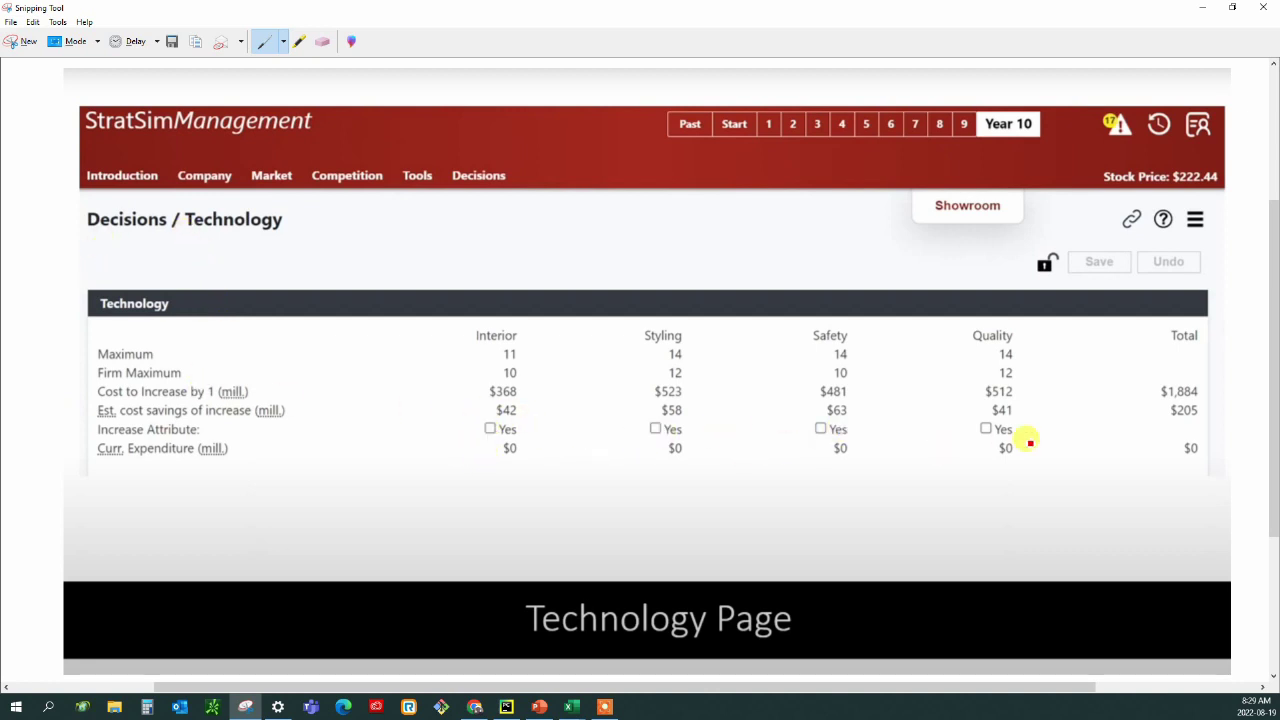
pyautogui.hotkey('alt', 'Tab')
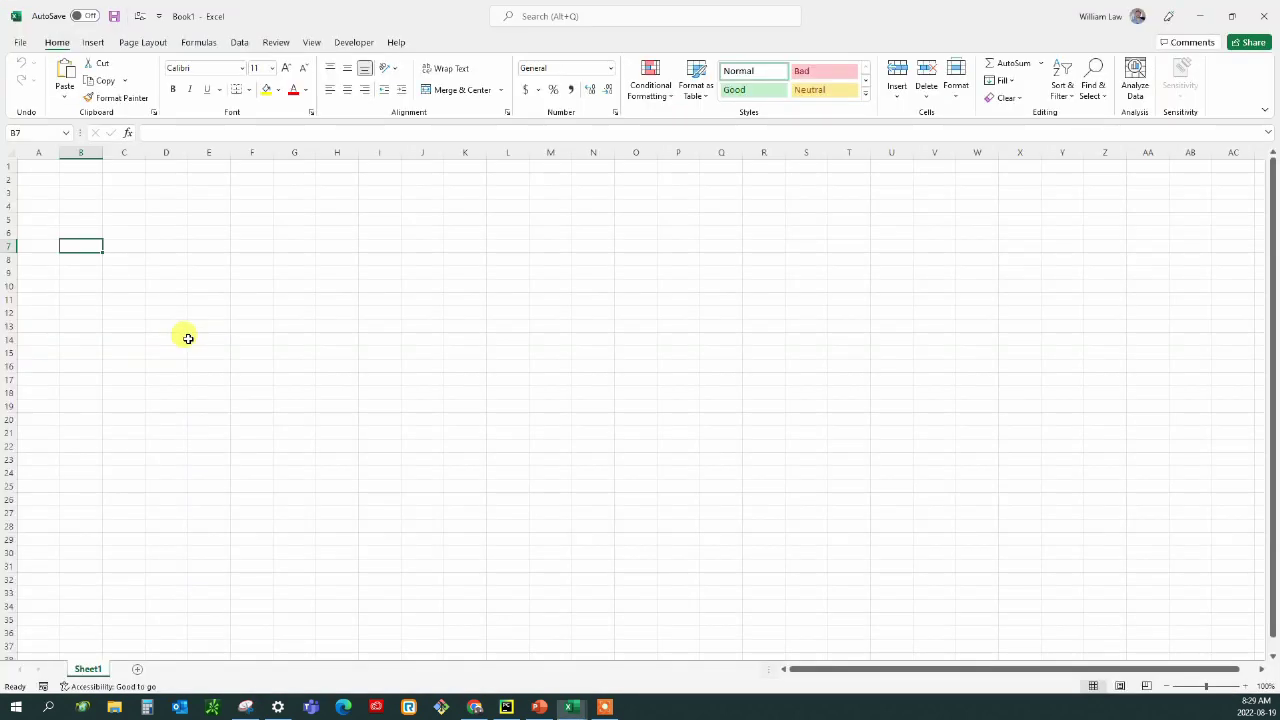
pyautogui.click(36, 164)
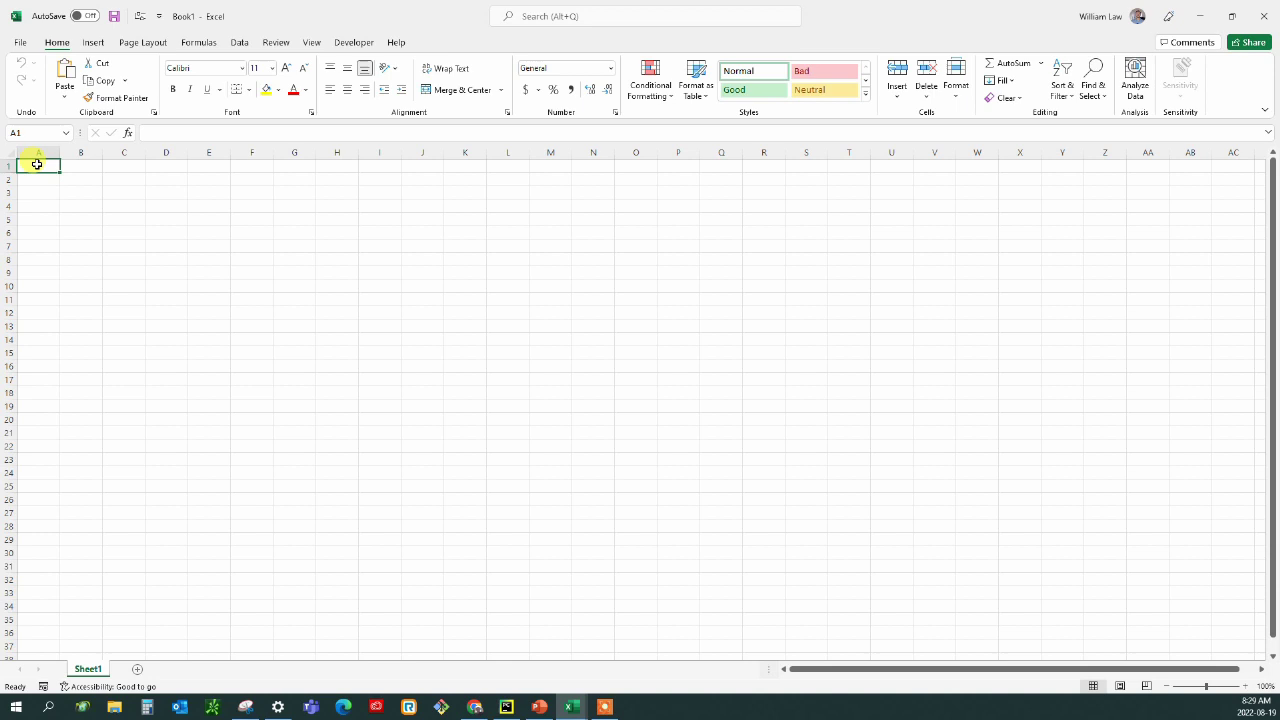
pyautogui.write('Technology Page')
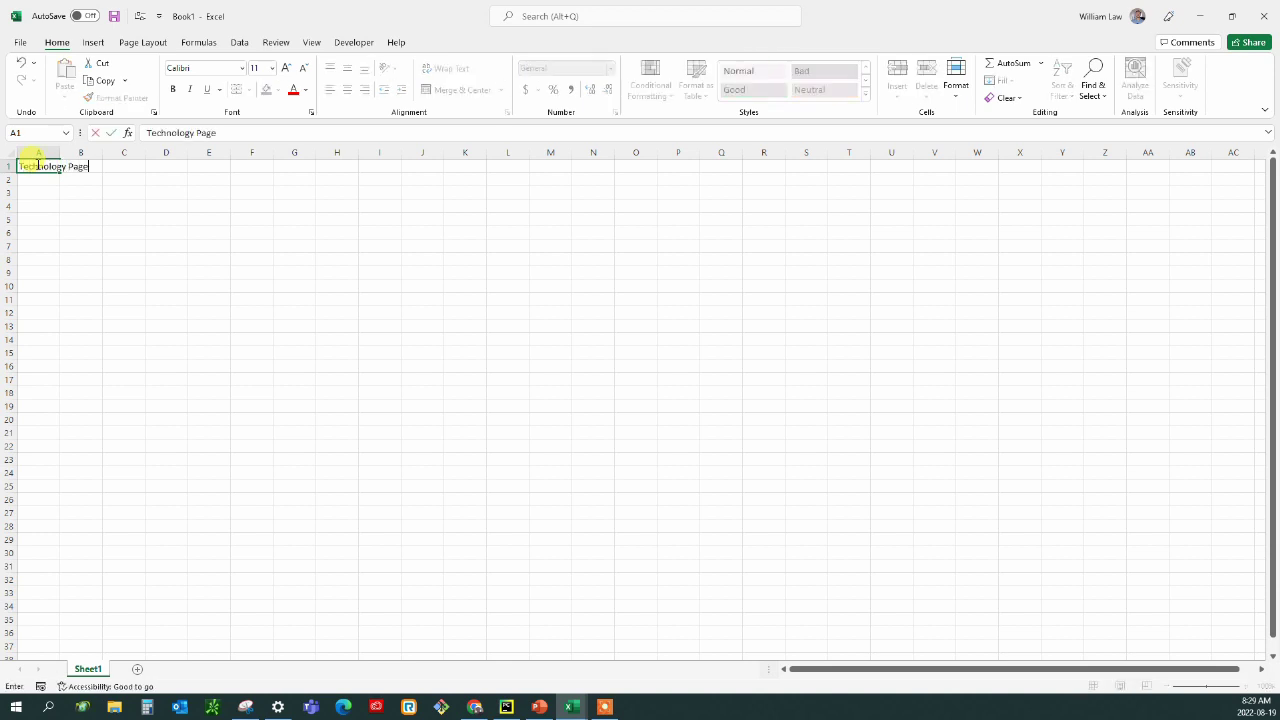
pyautogui.press('Return')
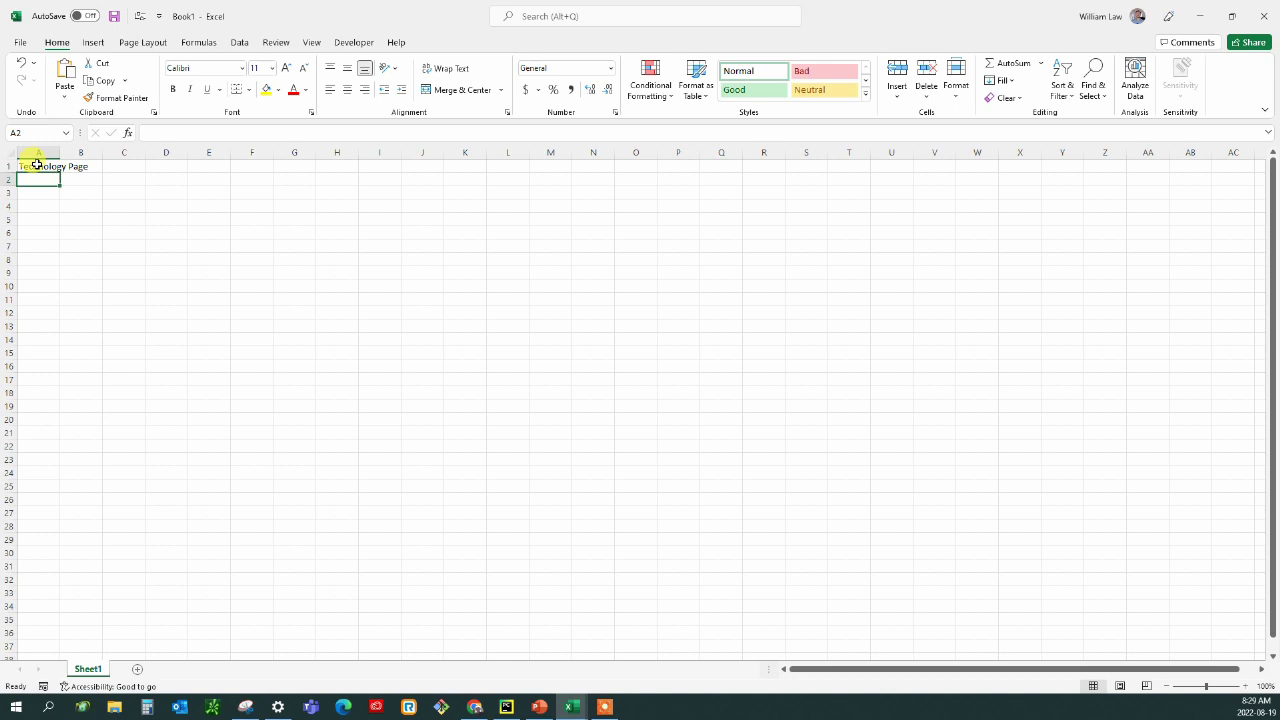
# Enter the labels "Cash Out (Negative)" in A2 and "Cash In (Positive)" in A3
pyautogui.write('Cash')
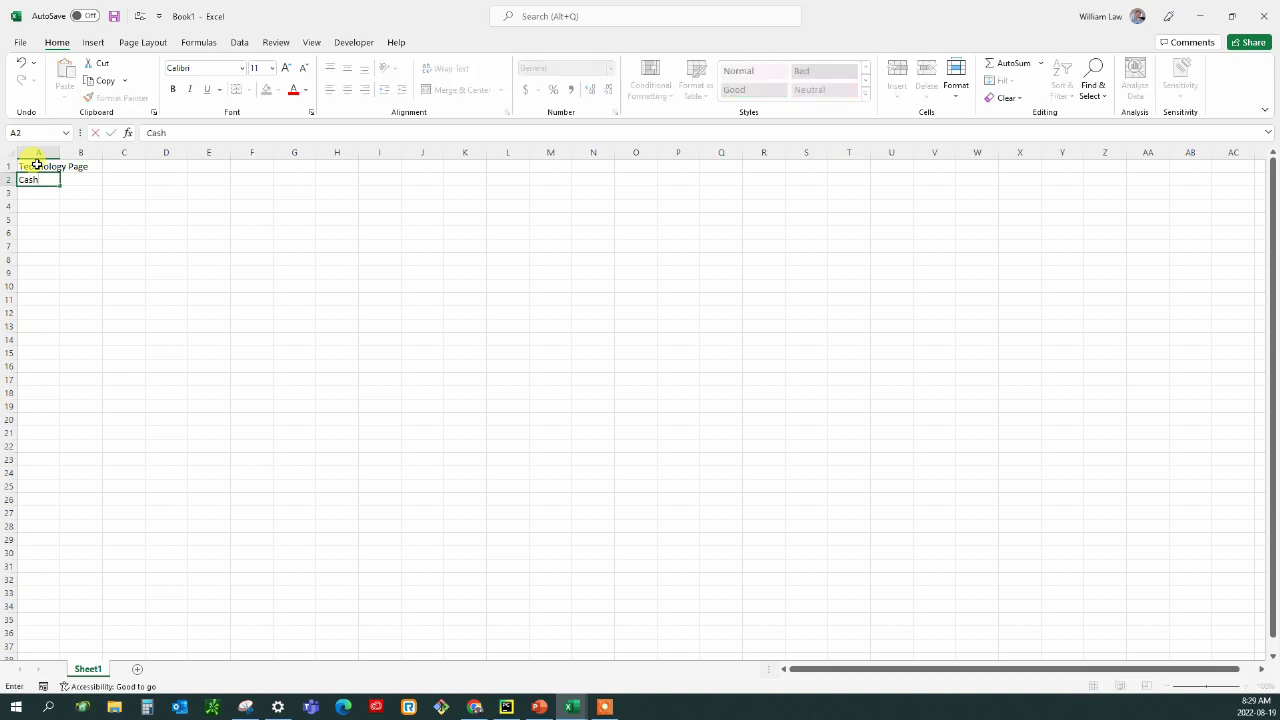
pyautogui.write(' Out (Negative)')
pyautogui.press('Return')
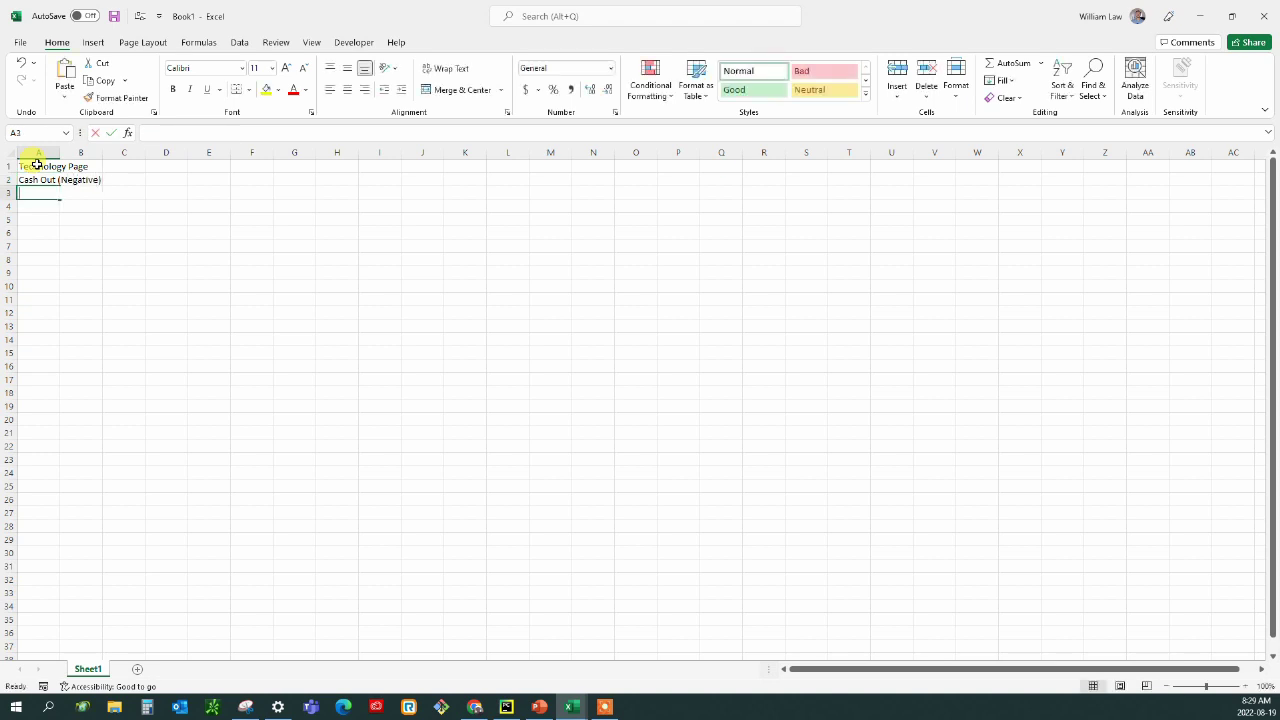
pyautogui.write('Cash IN')
pyautogui.press('BackSpace')
pyautogui.write('n')
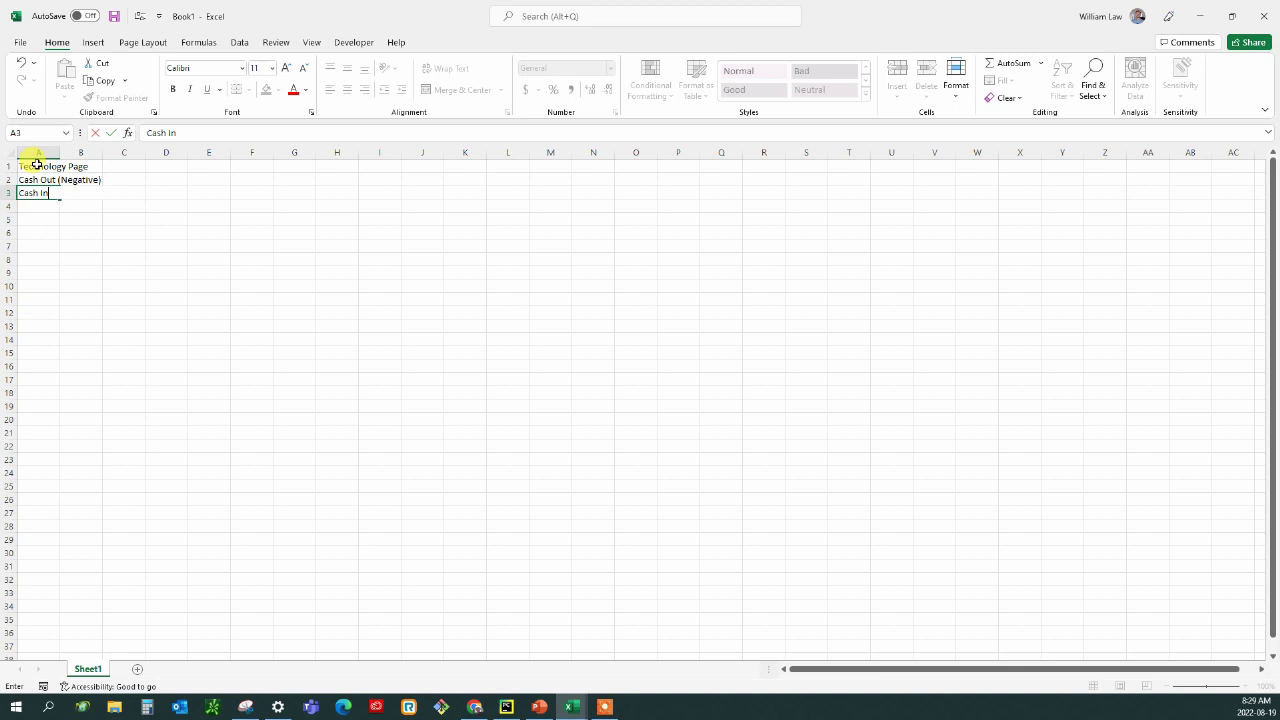
pyautogui.write(' (Positive)')
pyautogui.press('Tab')
# Enter the column headers "Year" in B2 and "Cash (MM)" in C2
pyautogui.press('Up')
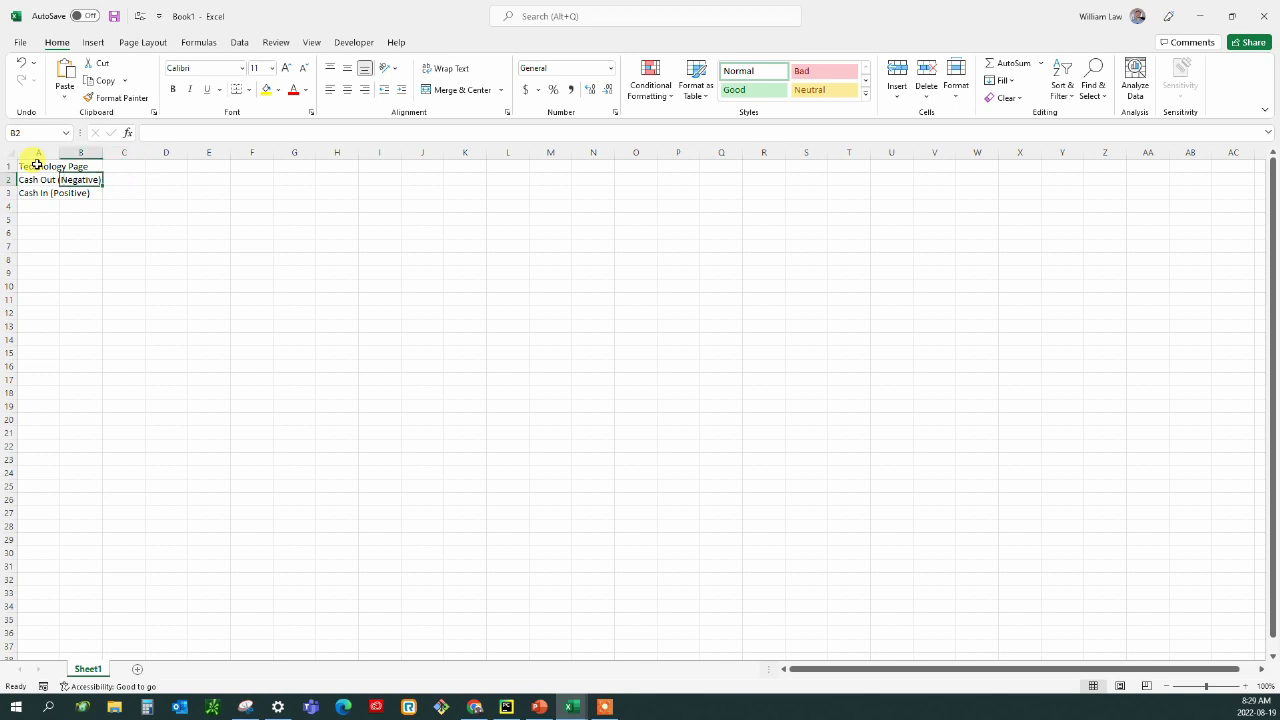
pyautogui.write('Year')
pyautogui.press('Tab')
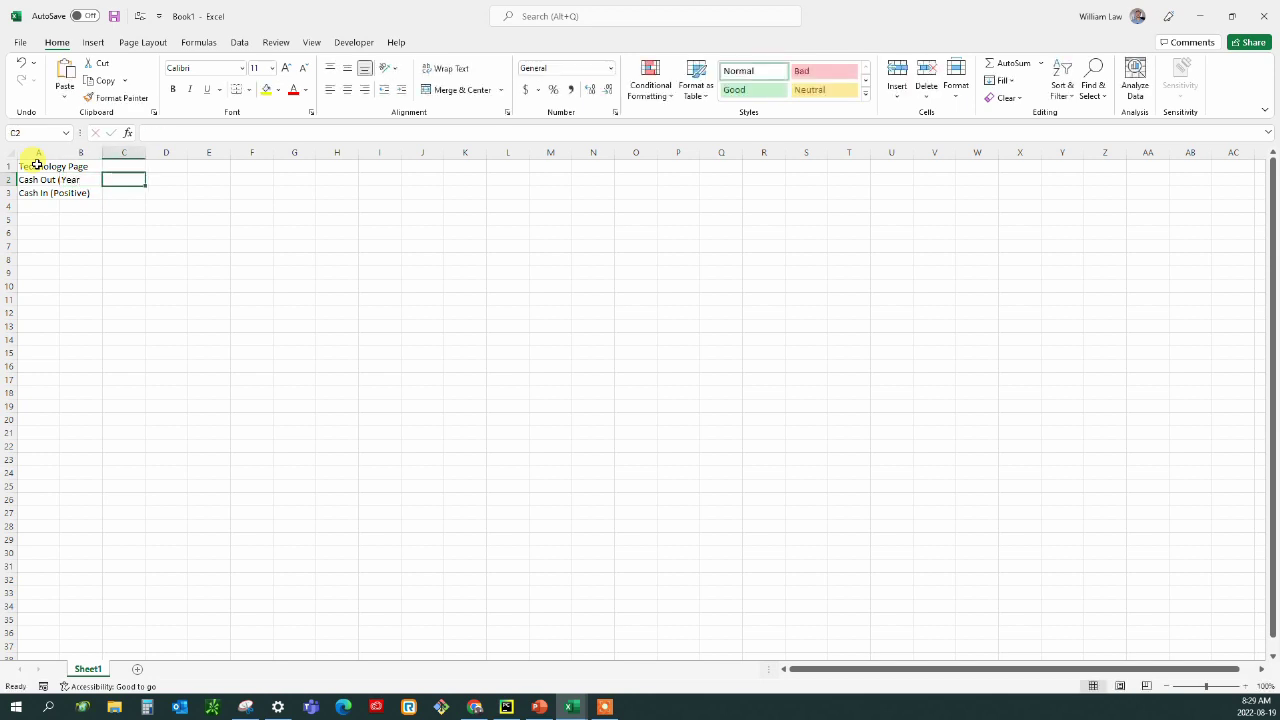
pyautogui.write('Cash')
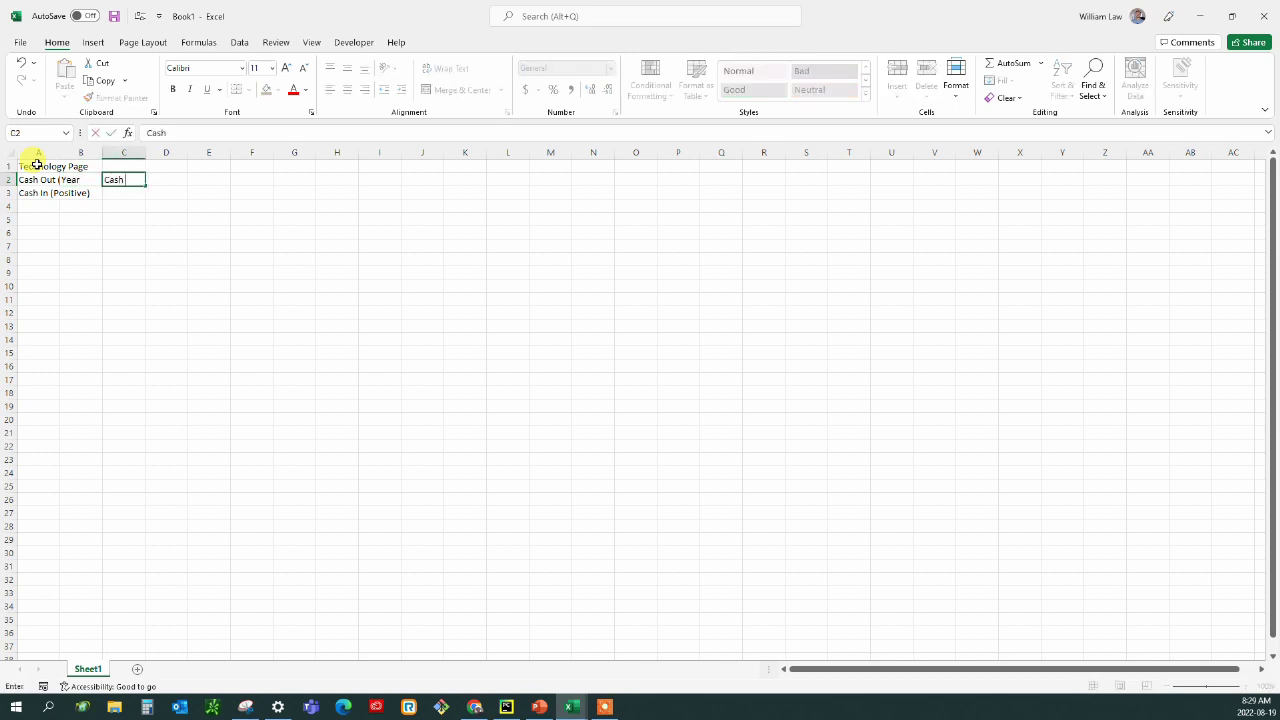
pyautogui.write(' (MM')
pyautogui.press('Tab')
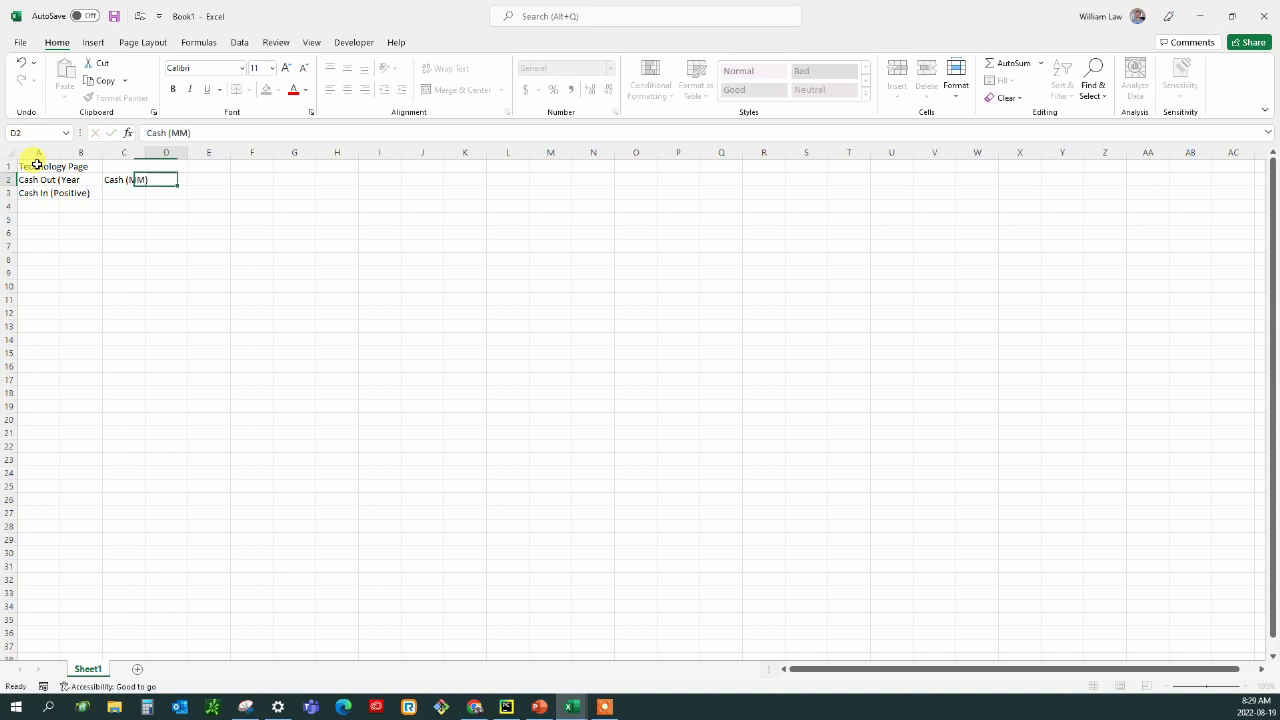
# Add the headers "Present Value (MM)", "Sales Estimate (000s)" and "Savings per Vehicle" in D2 to F2
pyautogui.write('Pre')
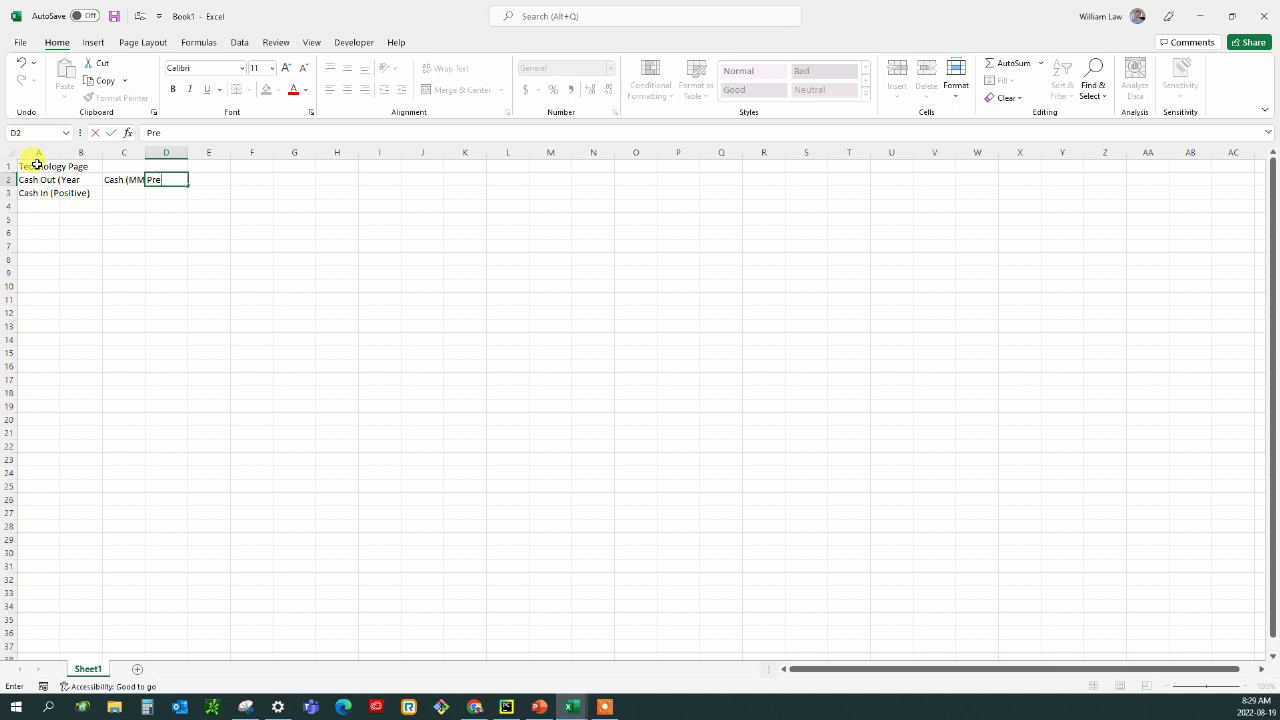
pyautogui.write('sent Value (MM')
pyautogui.press('Tab')
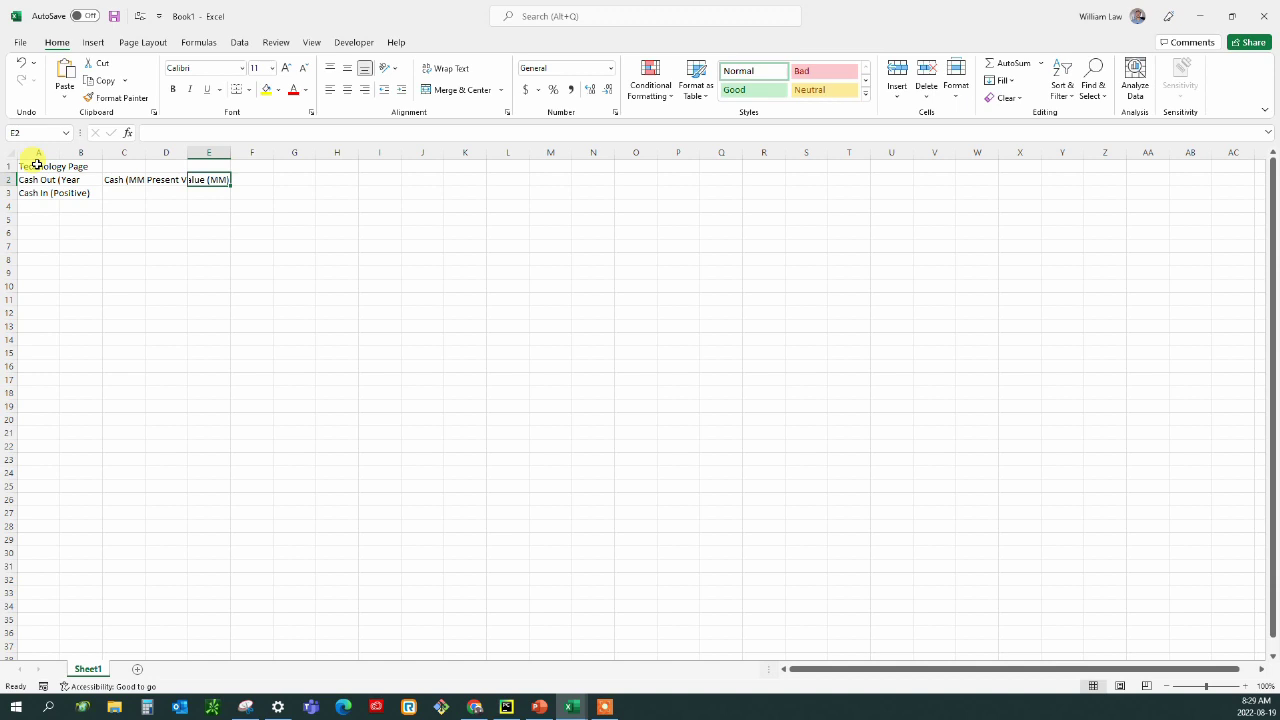
pyautogui.write('Sales')
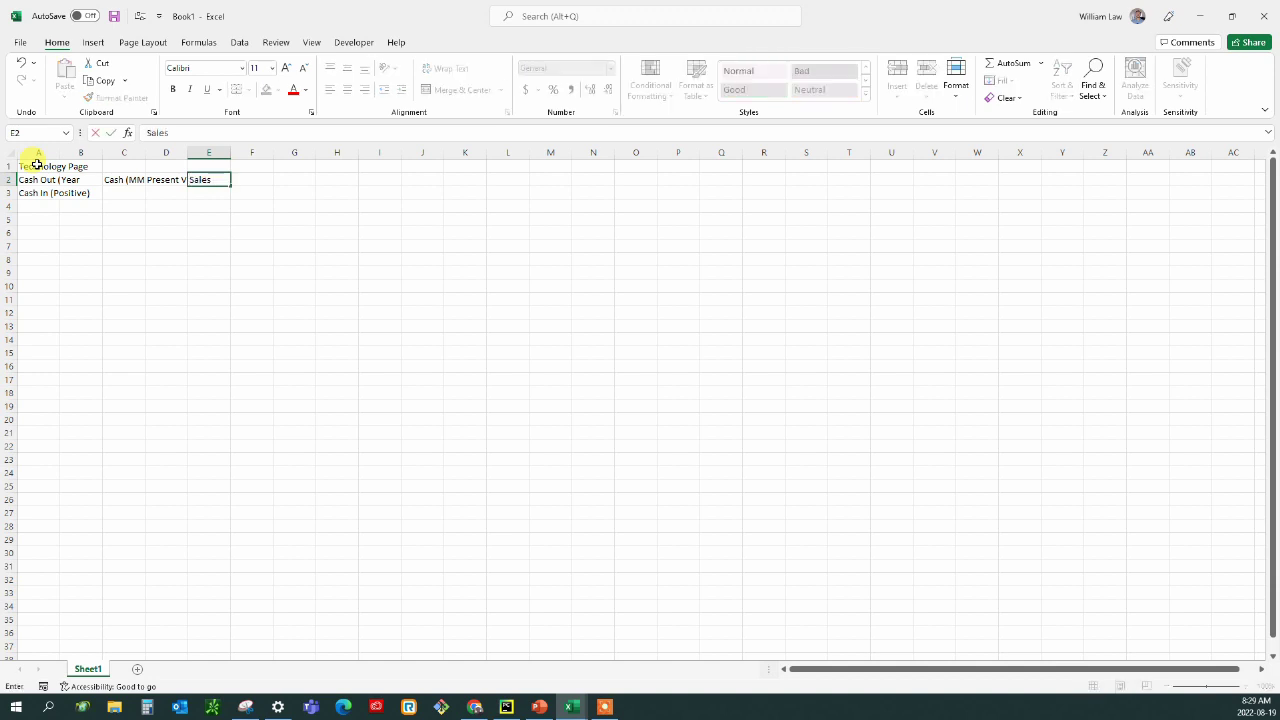
pyautogui.write(' Estimate (000s')
pyautogui.press('Tab')
pyautogui.write('Sa')
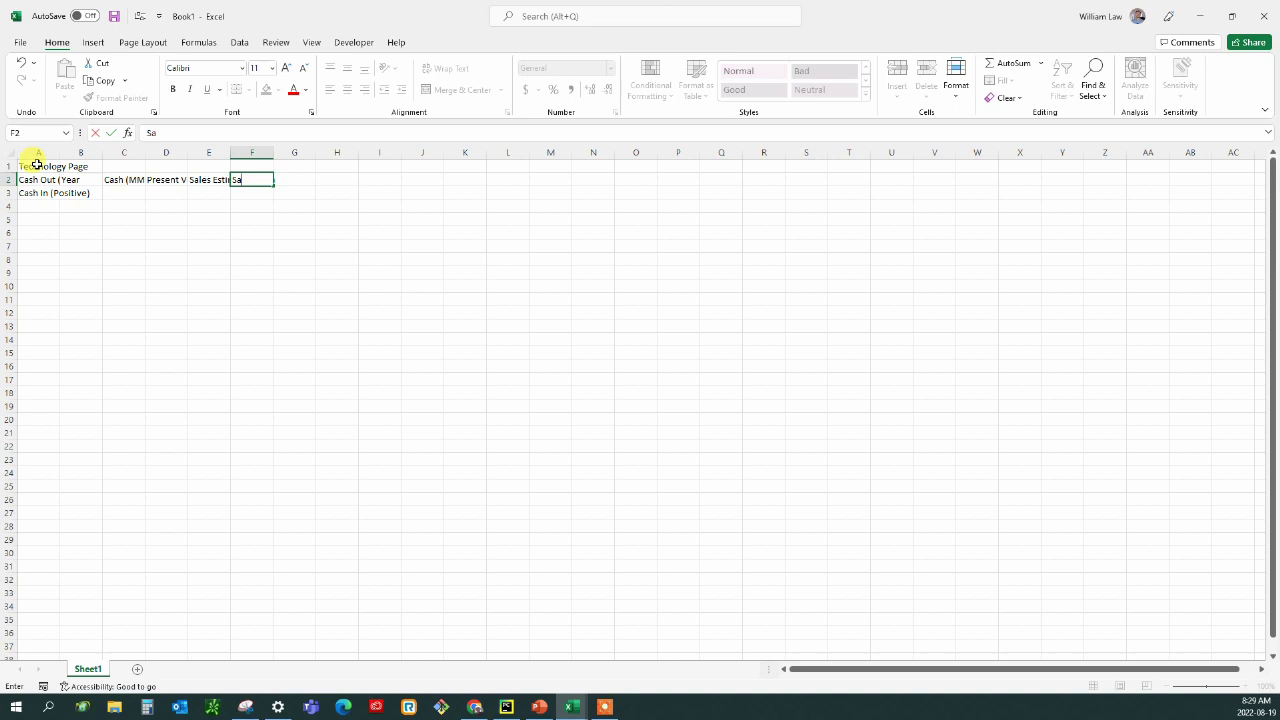
pyautogui.write('vings per Vehicle')
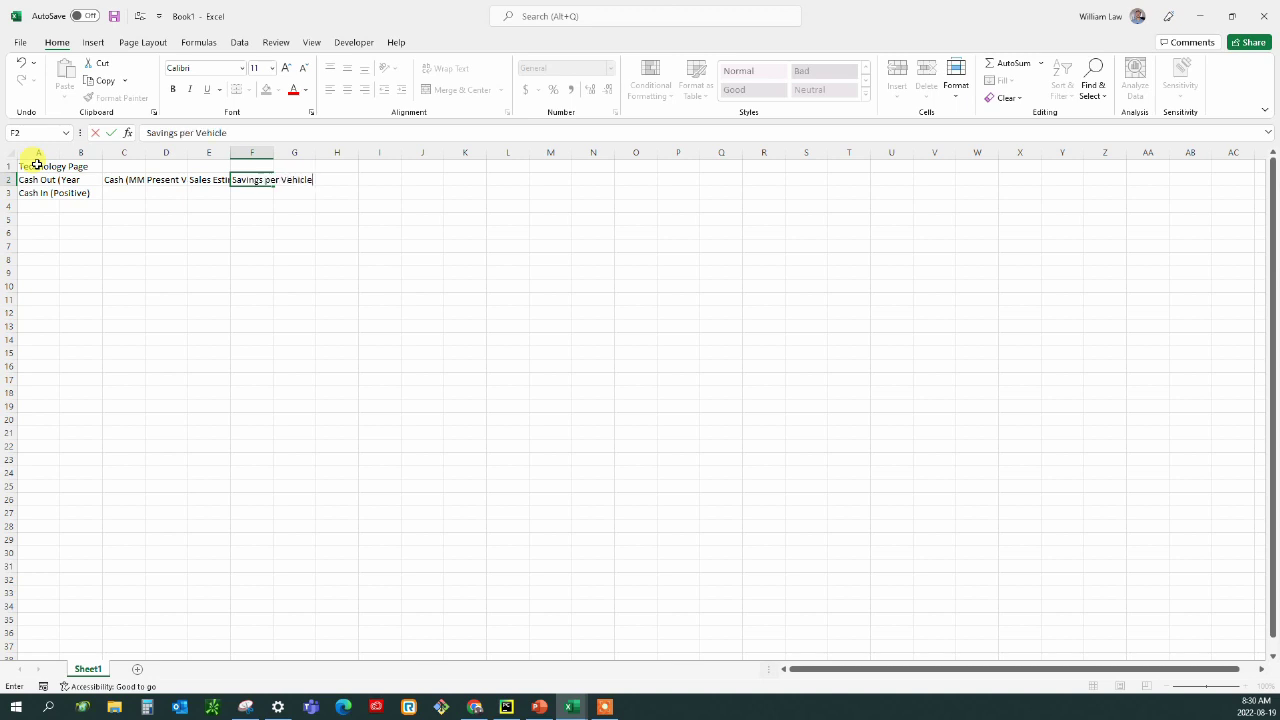
pyautogui.press('Return')
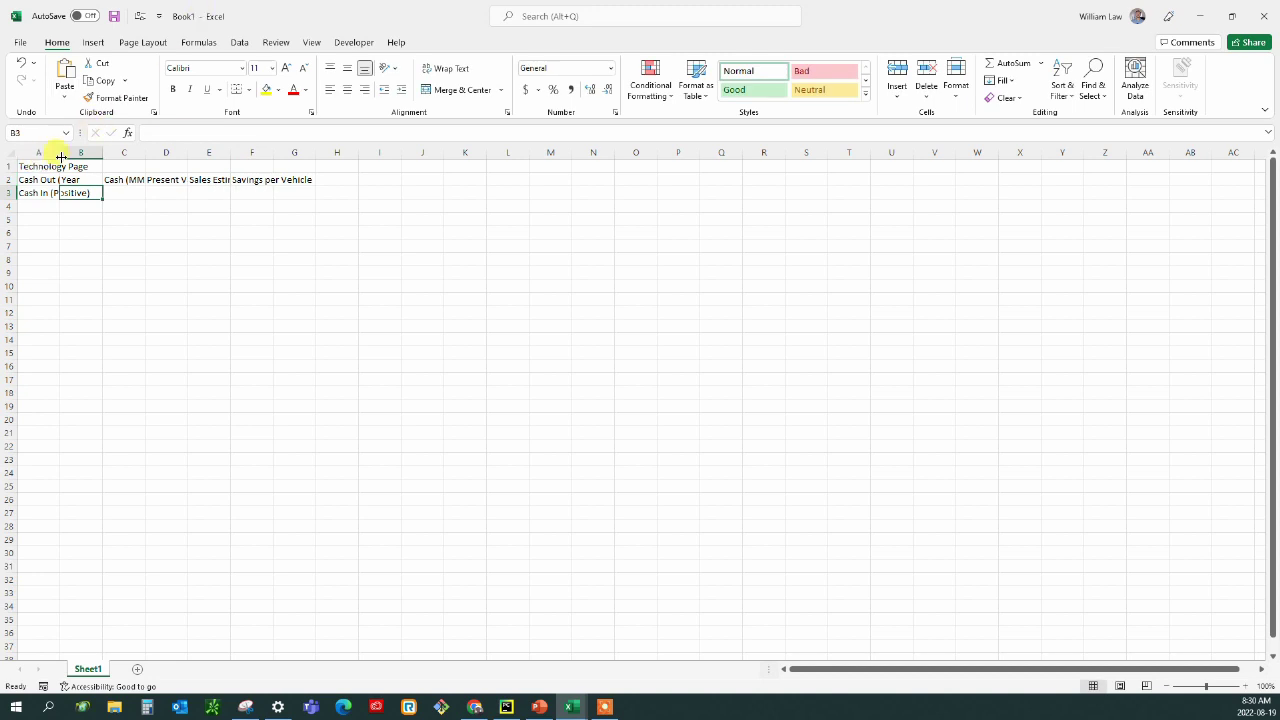
# Fit the widths of columns A to F to their labels and headers
pyautogui.doubleClick(59, 153)
pyautogui.moveTo(148, 152); pyautogui.dragTo(128, 150)
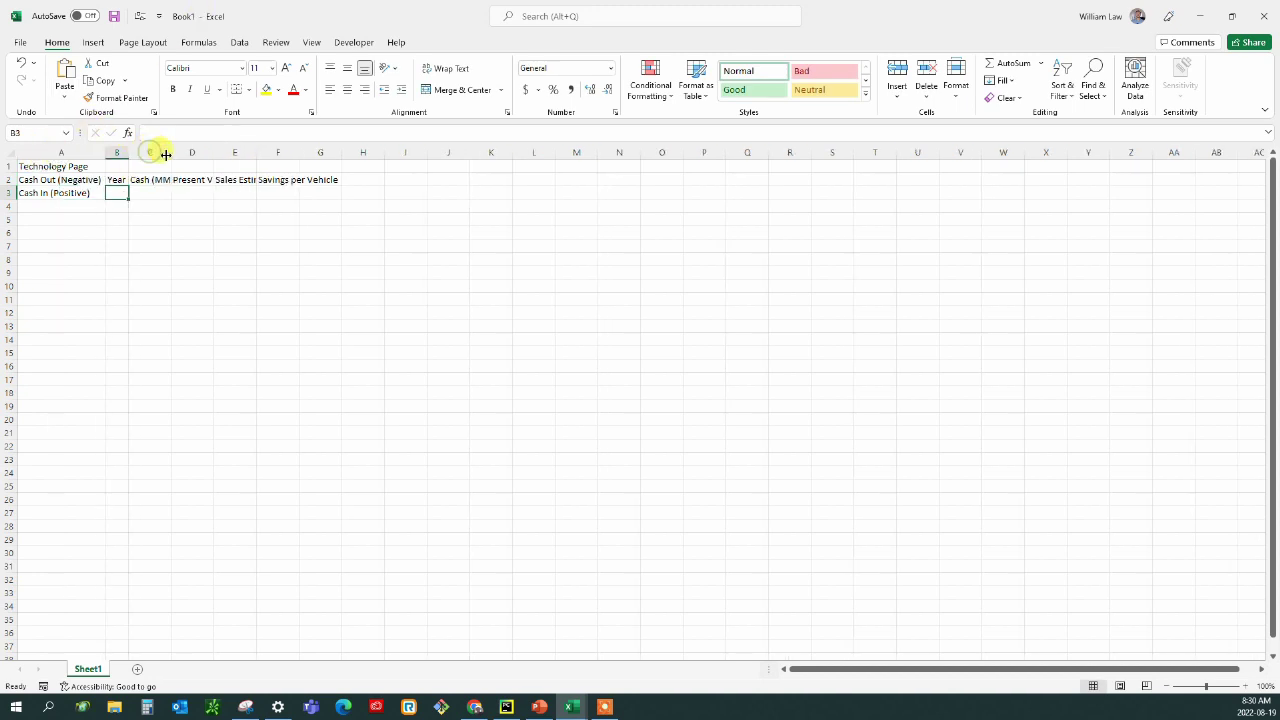
pyautogui.doubleClick(171, 152)
pyautogui.doubleClick(218, 152)
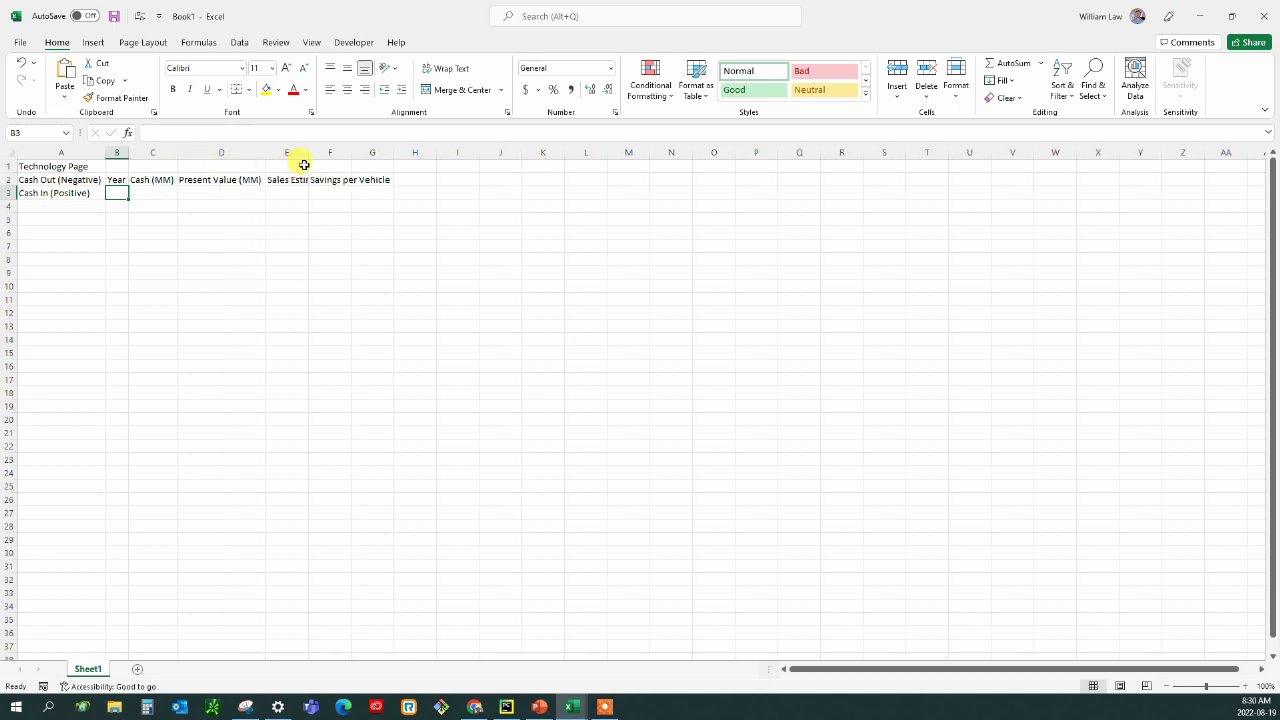
pyautogui.doubleClick(311, 152)
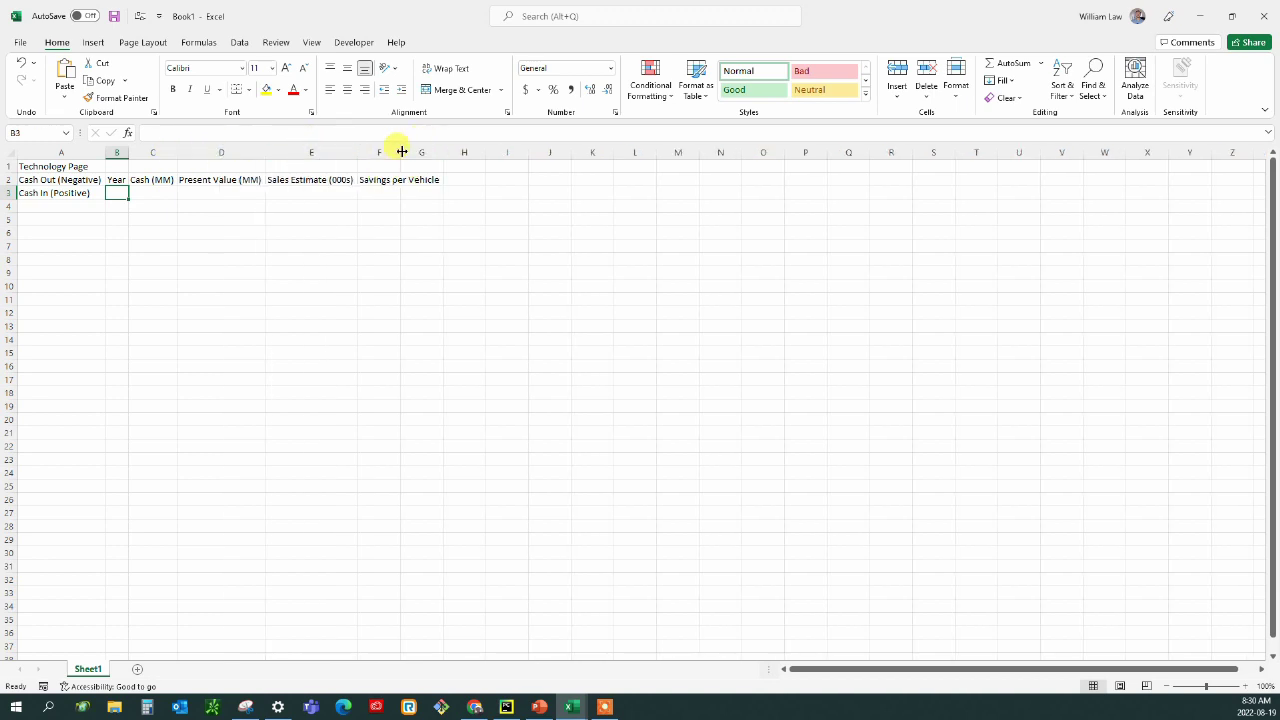
pyautogui.doubleClick(400, 152)
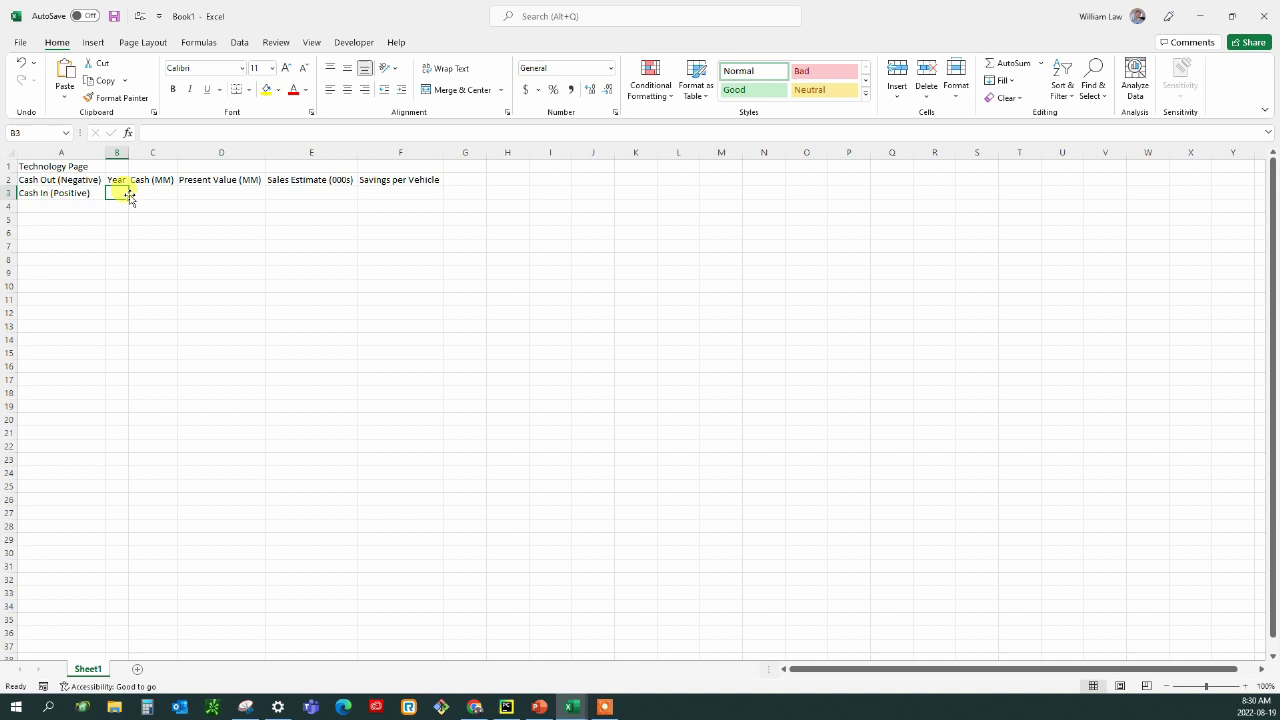
# Enter year 0 in B3, and circle the total cost to increase by 1 on the Technology page capture in Snipping Tool
pyautogui.press('Down')
pyautogui.click(130, 196)
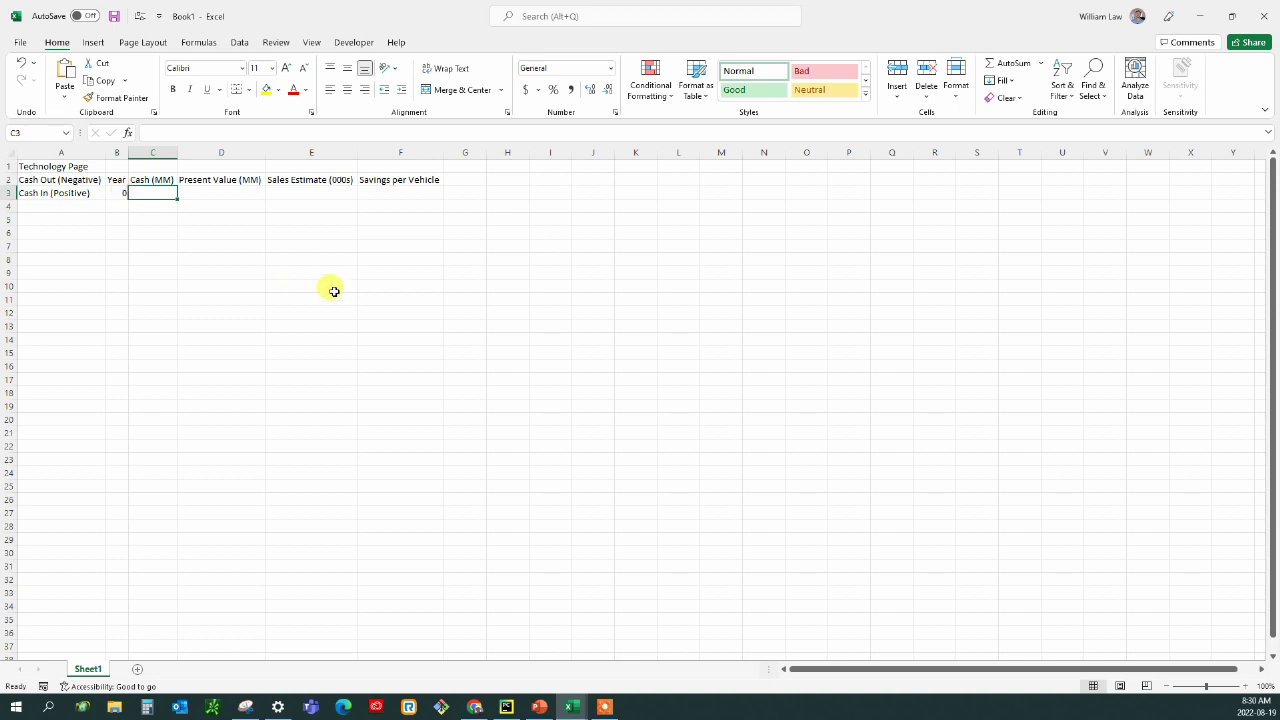
pyautogui.hotkey('alt', 'Tab')
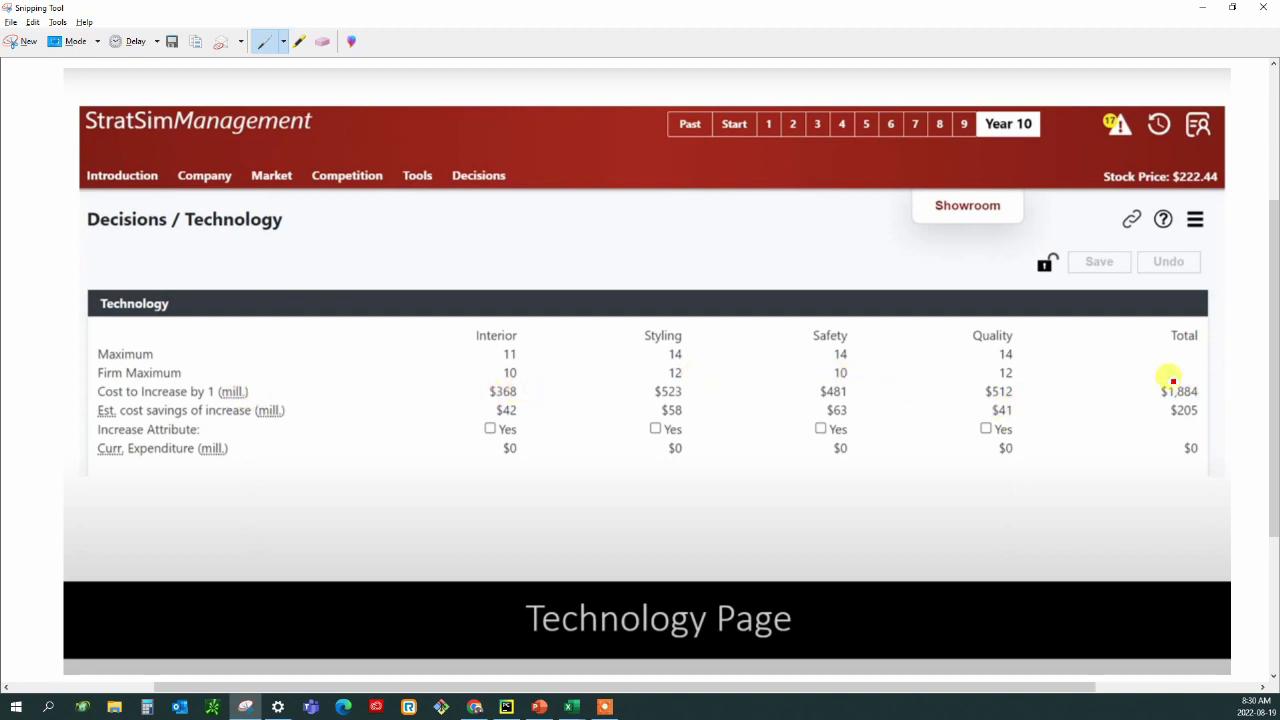
pyautogui.moveTo(1194, 391)
pyautogui.mouseDown()
pyautogui.moveTo(1140, 389)
pyautogui.moveTo(1189, 386)
pyautogui.moveTo(1166, 409)
pyautogui.moveTo(1226, 380)
pyautogui.moveTo(1128, 391)
pyautogui.moveTo(1234, 380)
pyautogui.mouseUp()
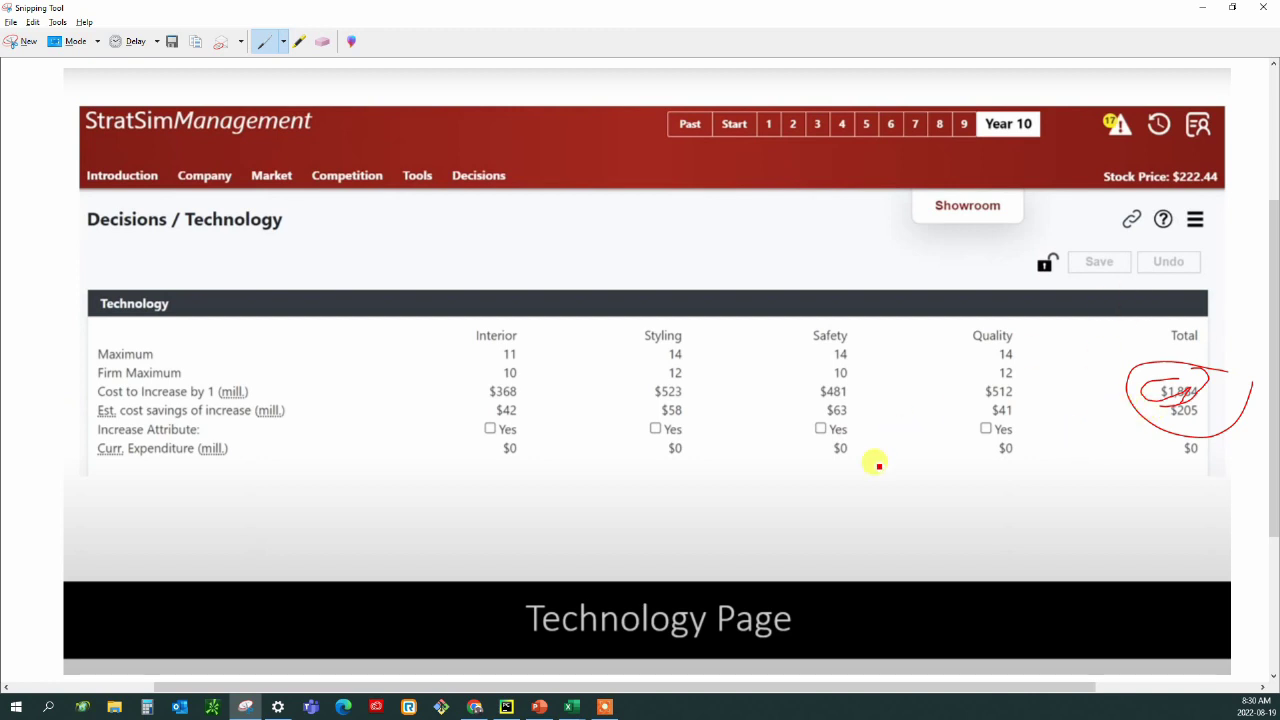
pyautogui.hotkey('alt', 'Tab')
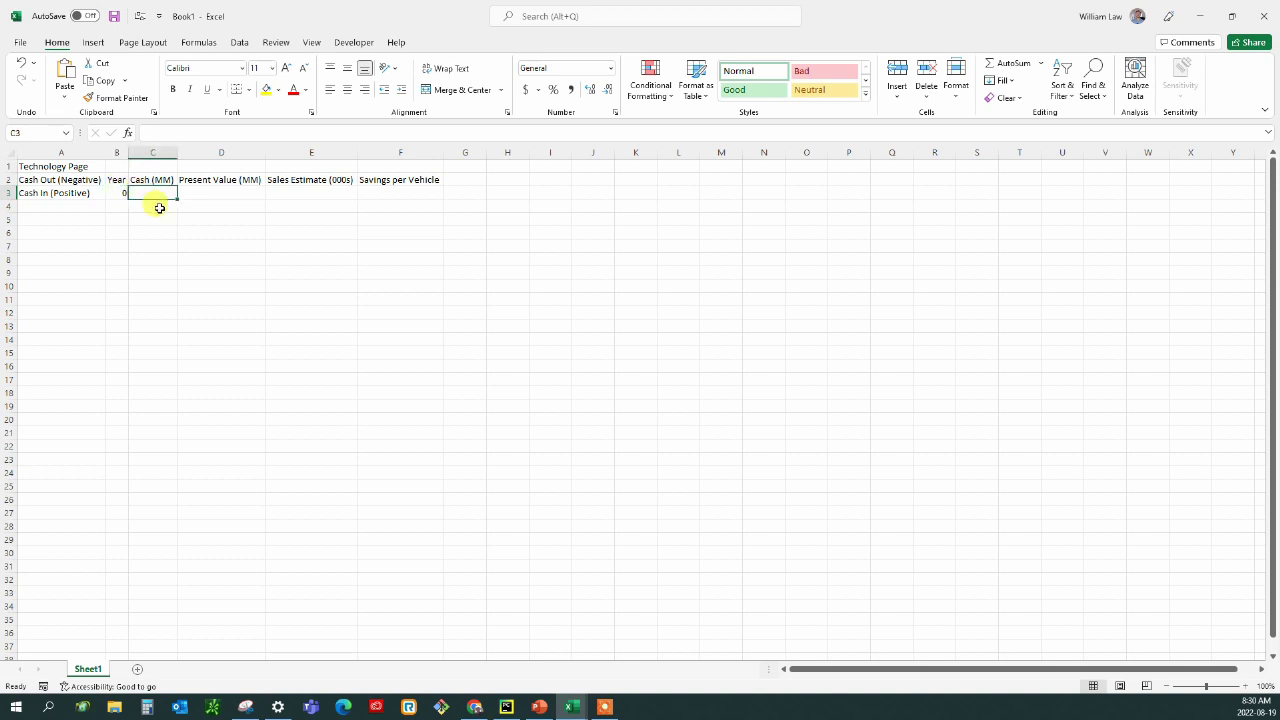
# Enter -1884 as the year 0 cash amount in C3 of the Excel sheet
pyautogui.write('188=-')
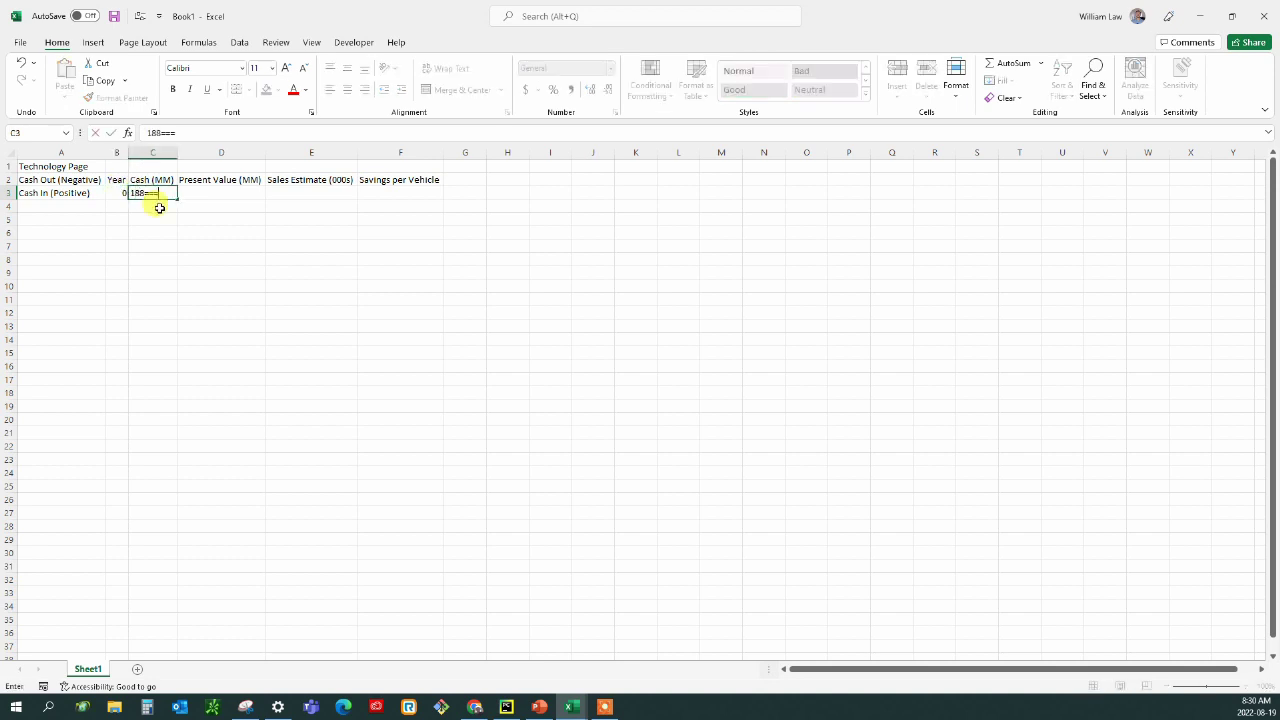
pyautogui.press('BackSpace')
pyautogui.press('BackSpace')
pyautogui.press('BackSpace')
pyautogui.press('BackSpace')
pyautogui.press('BackSpace')
pyautogui.write('-1884')
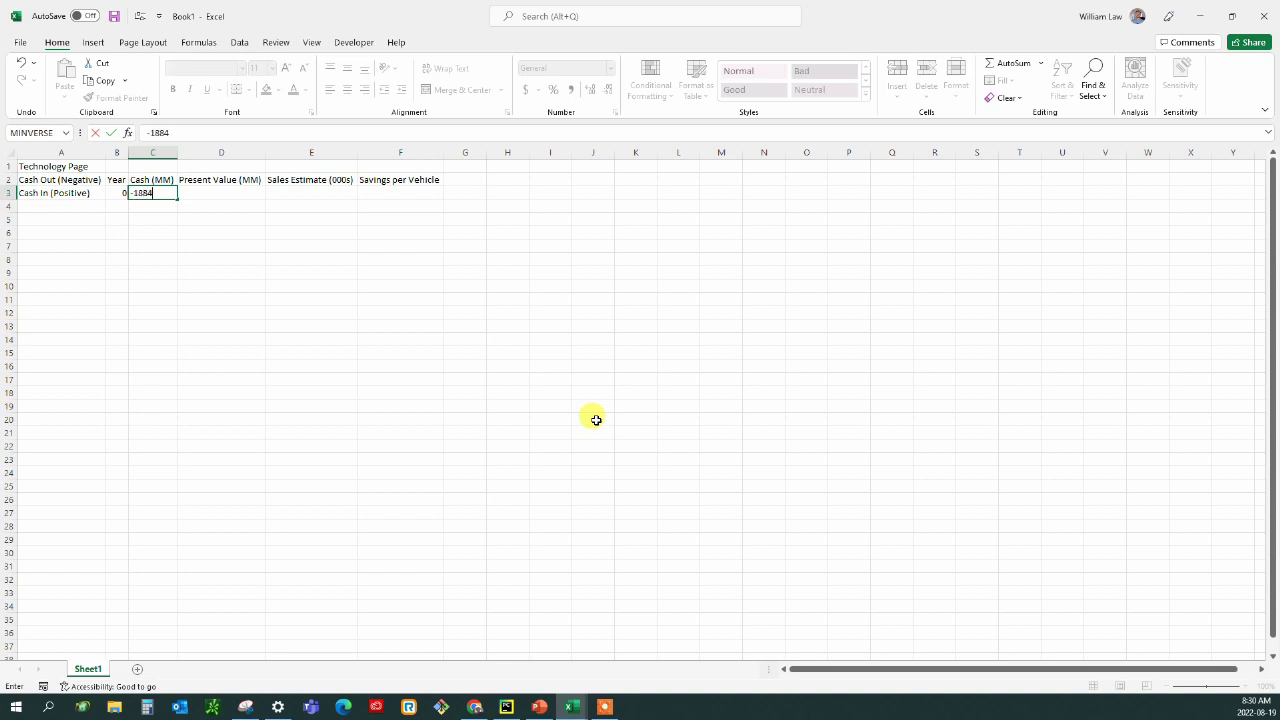
pyautogui.press('Return')
# Fill in years 1 to 10 below year 0 in cells B4 to B13
pyautogui.press('Left')
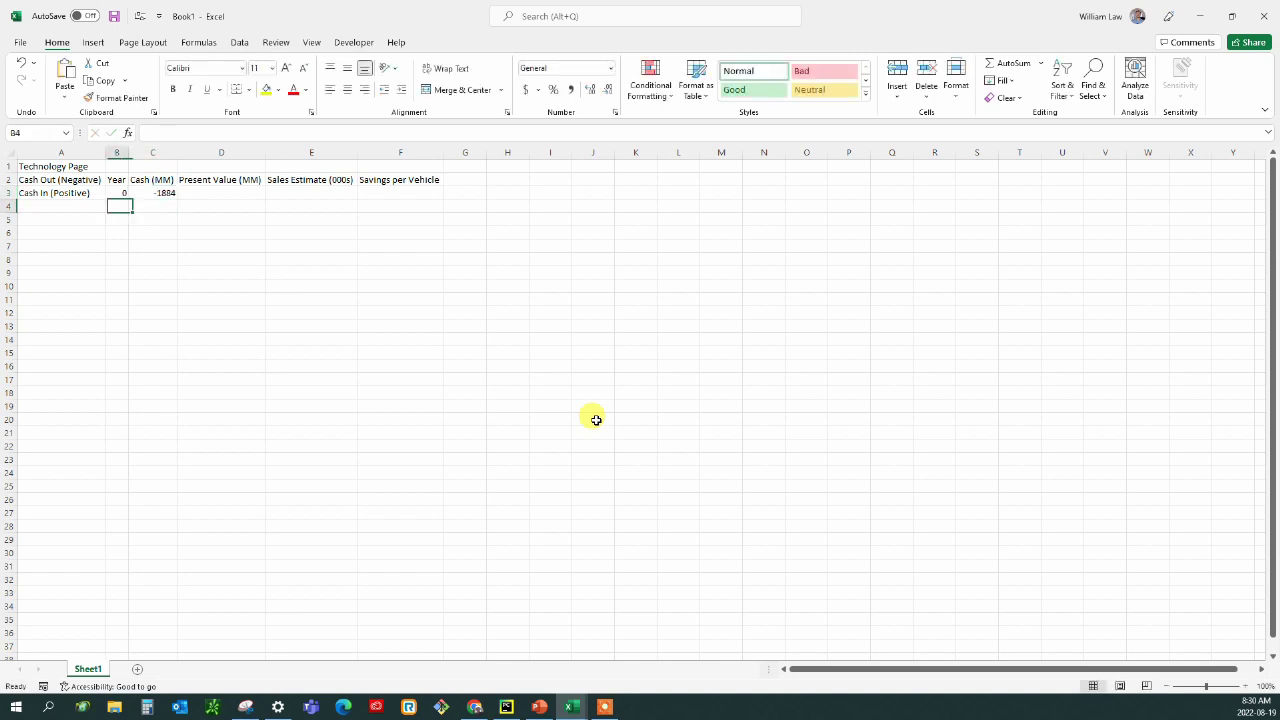
pyautogui.write('1 2 3 4 5 6 7 8 9 ')
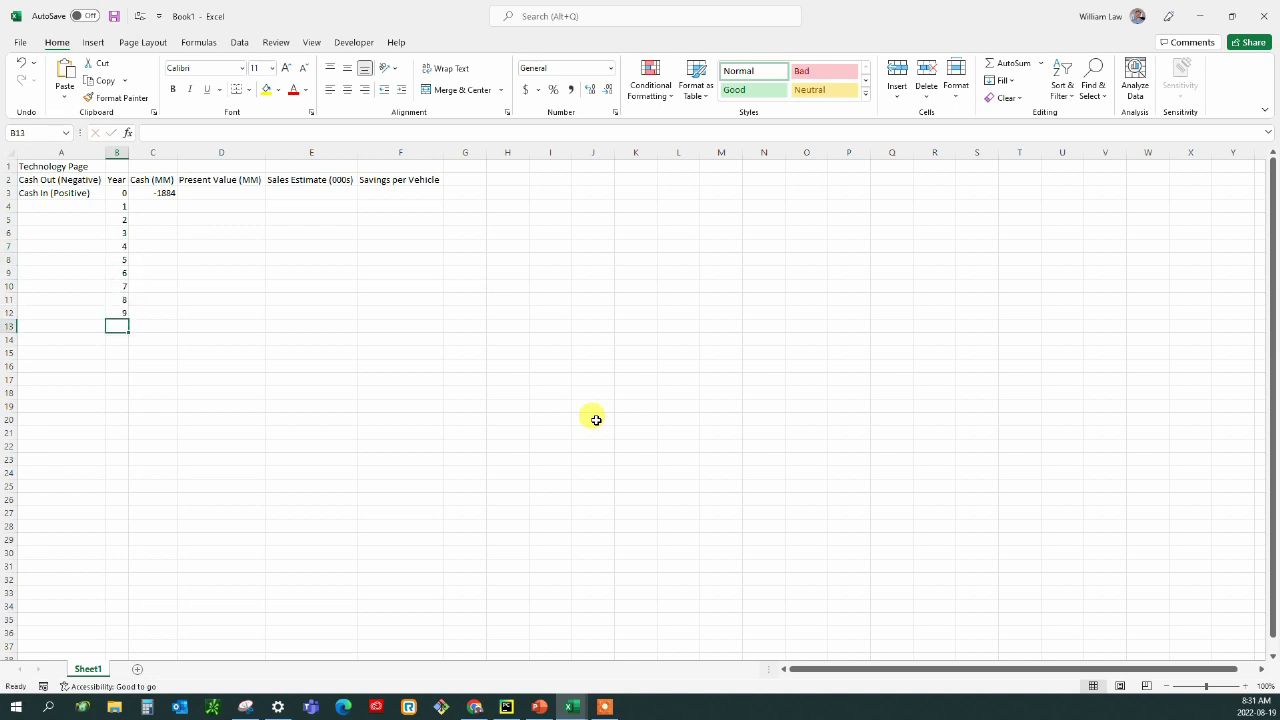
pyautogui.write('10')
pyautogui.press('Return')
# Mark the total estimated cost savings on the Snipping Tool capture, and enter 205 as the year 1 cash amount in C4 of the Excel sheet
pyautogui.press('Up')
pyautogui.press('Up')
pyautogui.press('Up')
pyautogui.press('Up')
pyautogui.press('Up')
pyautogui.press('Up')
pyautogui.press('Up')
pyautogui.press('Up')
pyautogui.press('Up')
pyautogui.press('Up')
pyautogui.press('Right')
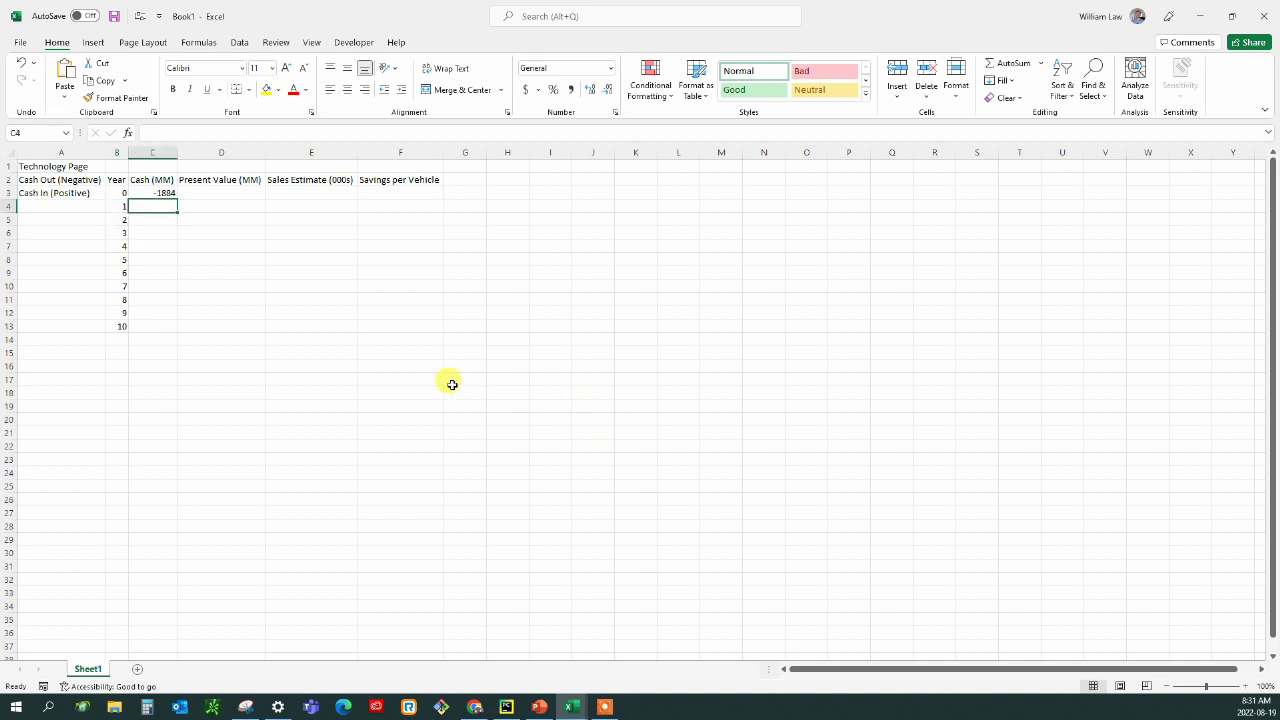
pyautogui.hotkey('alt', 'Tab')
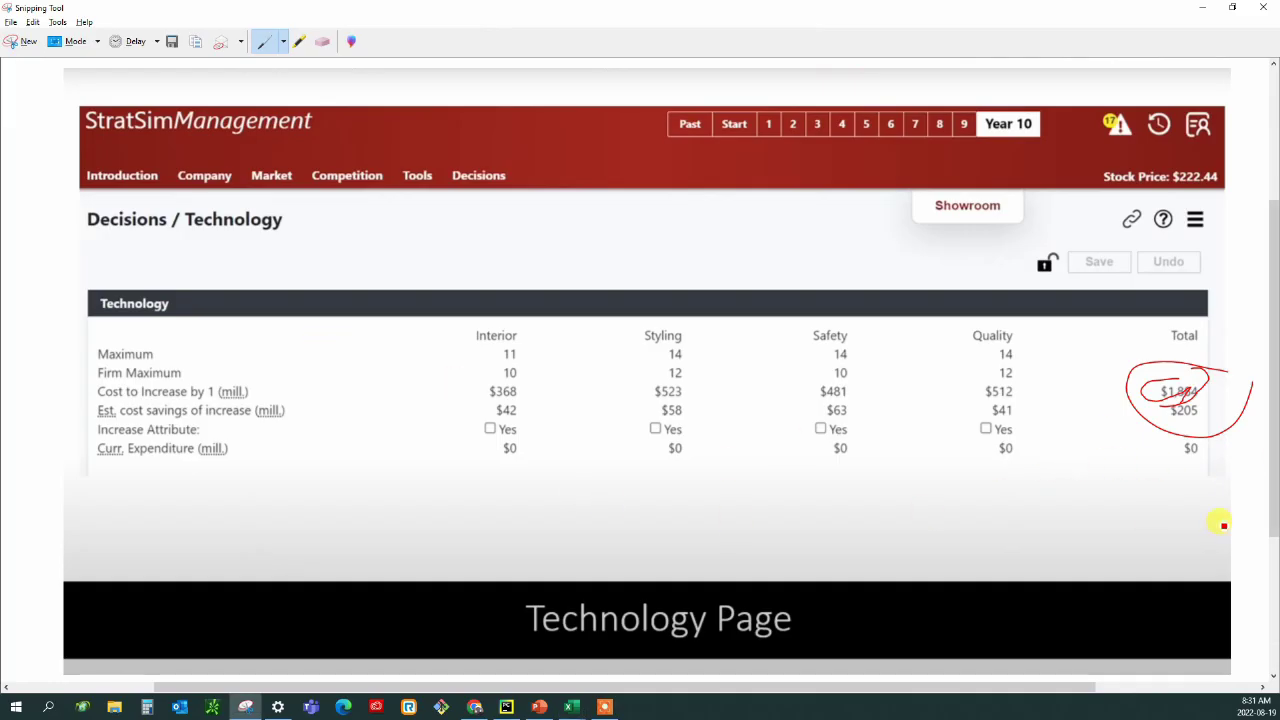
pyautogui.moveTo(1200, 414)
pyautogui.mouseDown()
pyautogui.moveTo(1214, 409)
pyautogui.moveTo(1191, 414)
pyautogui.moveTo(1208, 420)
pyautogui.mouseUp()
pyautogui.hotkey('alt', 'Tab')
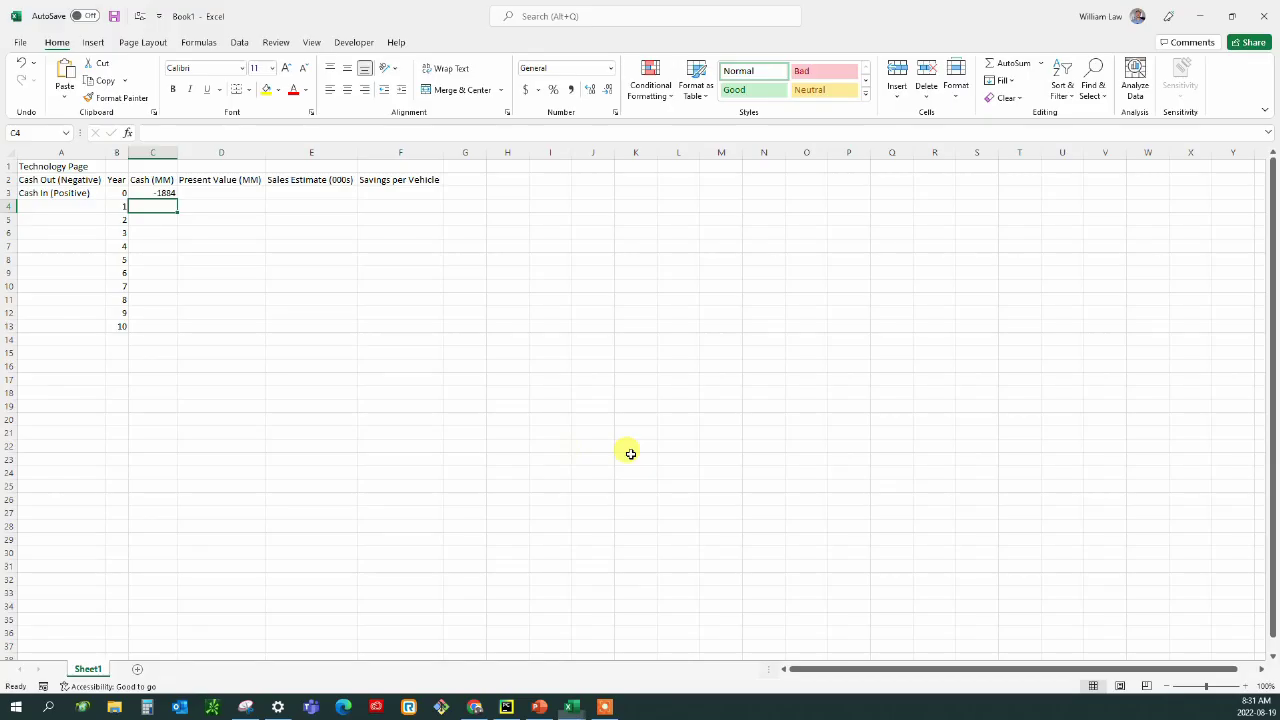
pyautogui.write('205')
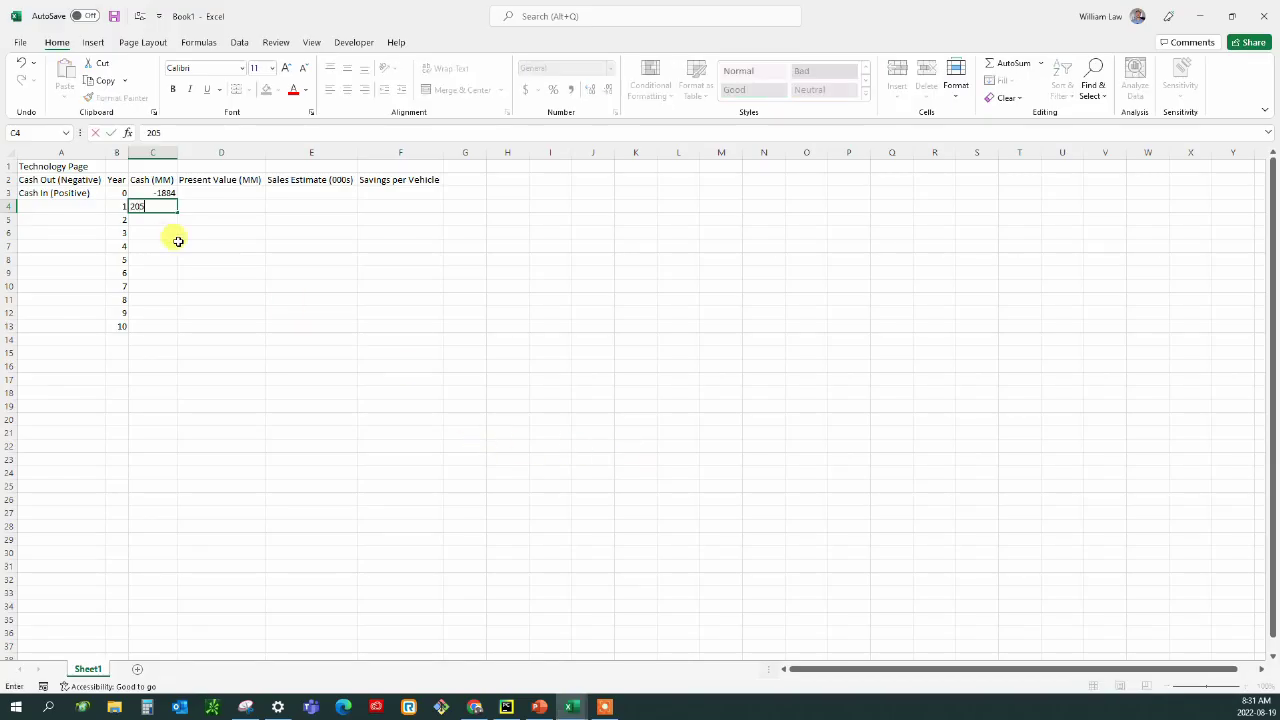
pyautogui.press('Return')
# Enter 450 as the year 1 sales estimate in E4, checking the Technology page capture in Snipping Tool before returning to Excel
pyautogui.press('Up')
pyautogui.press('Right')
pyautogui.press('Right')
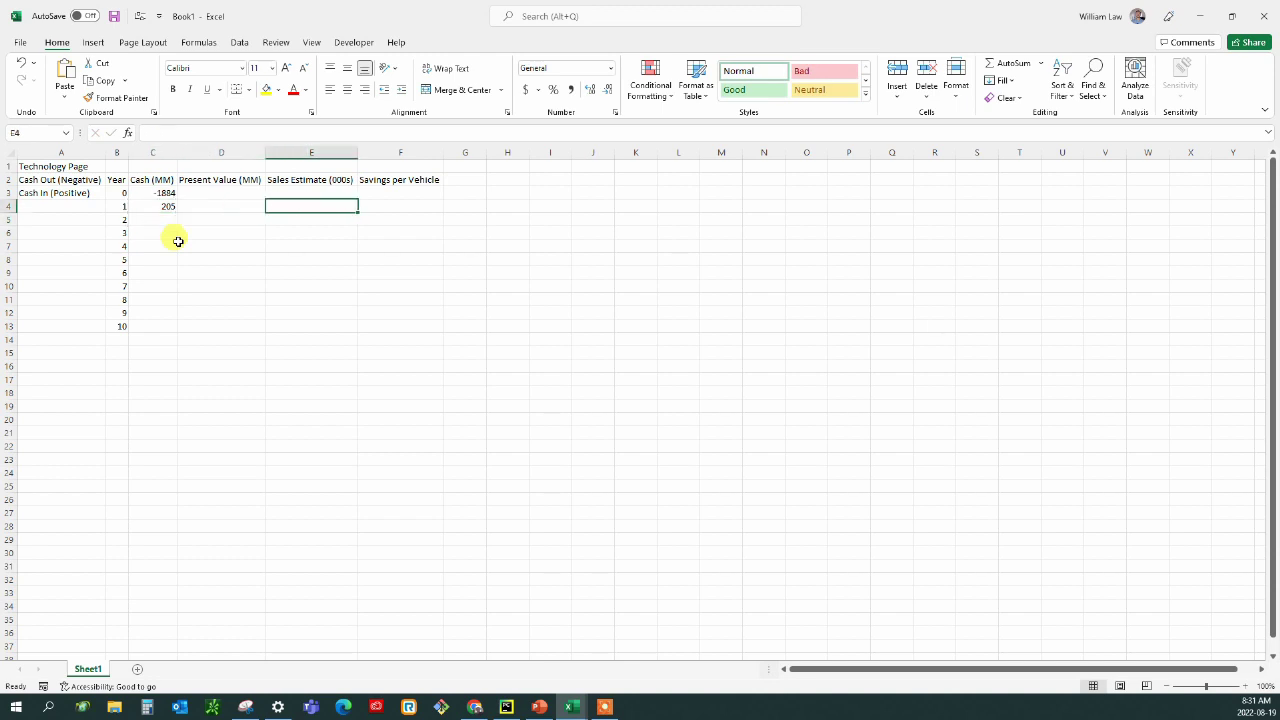
pyautogui.hotkey('alt', 'Tab')
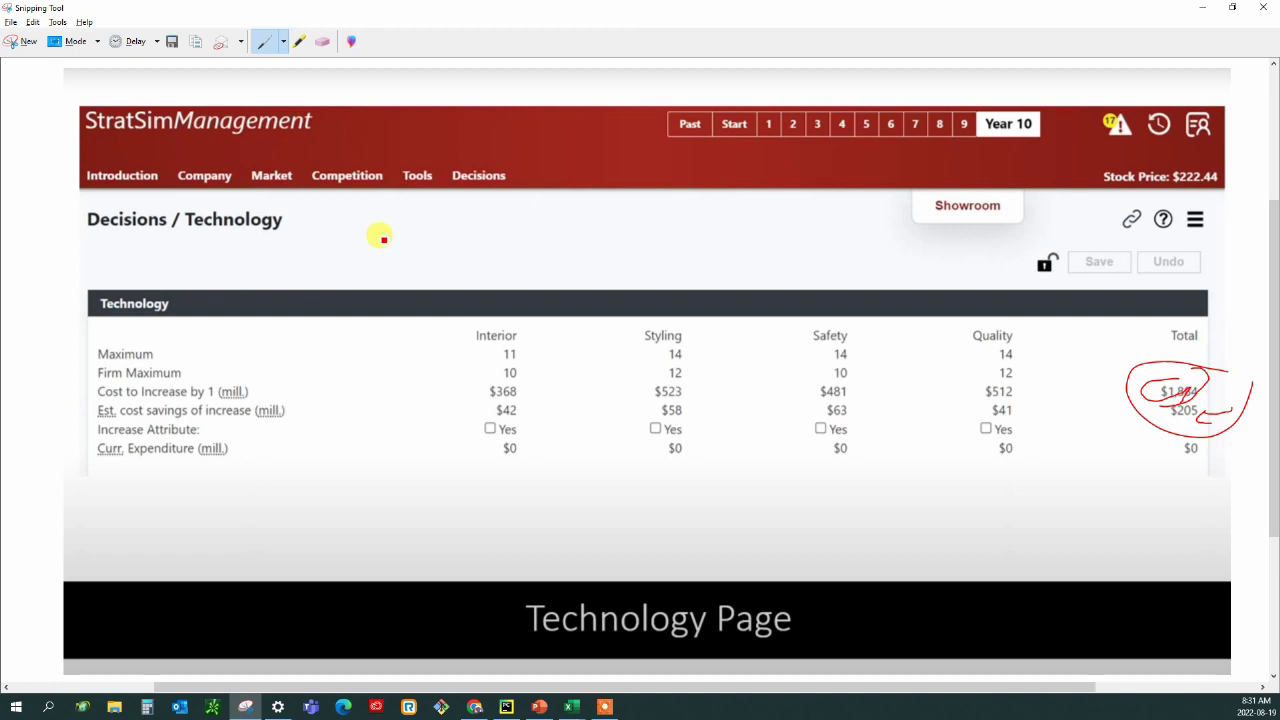
pyautogui.hotkey('alt', 'Tab')
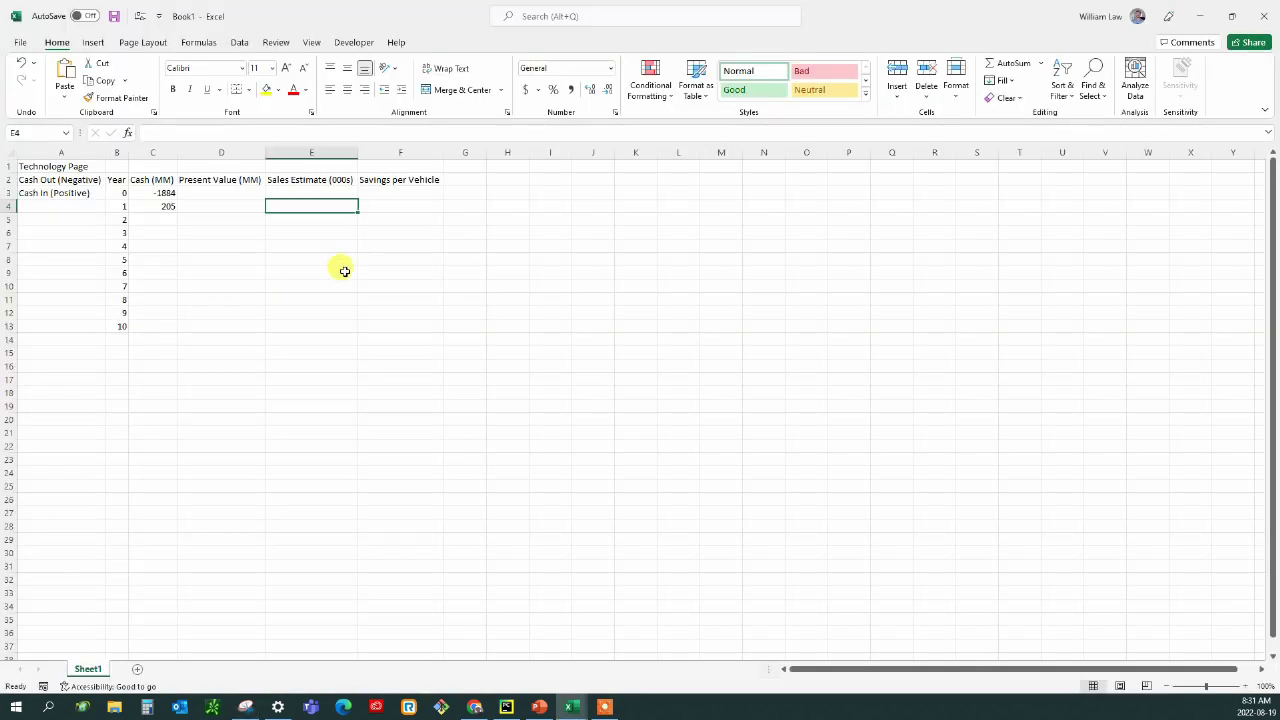
pyautogui.write('450')
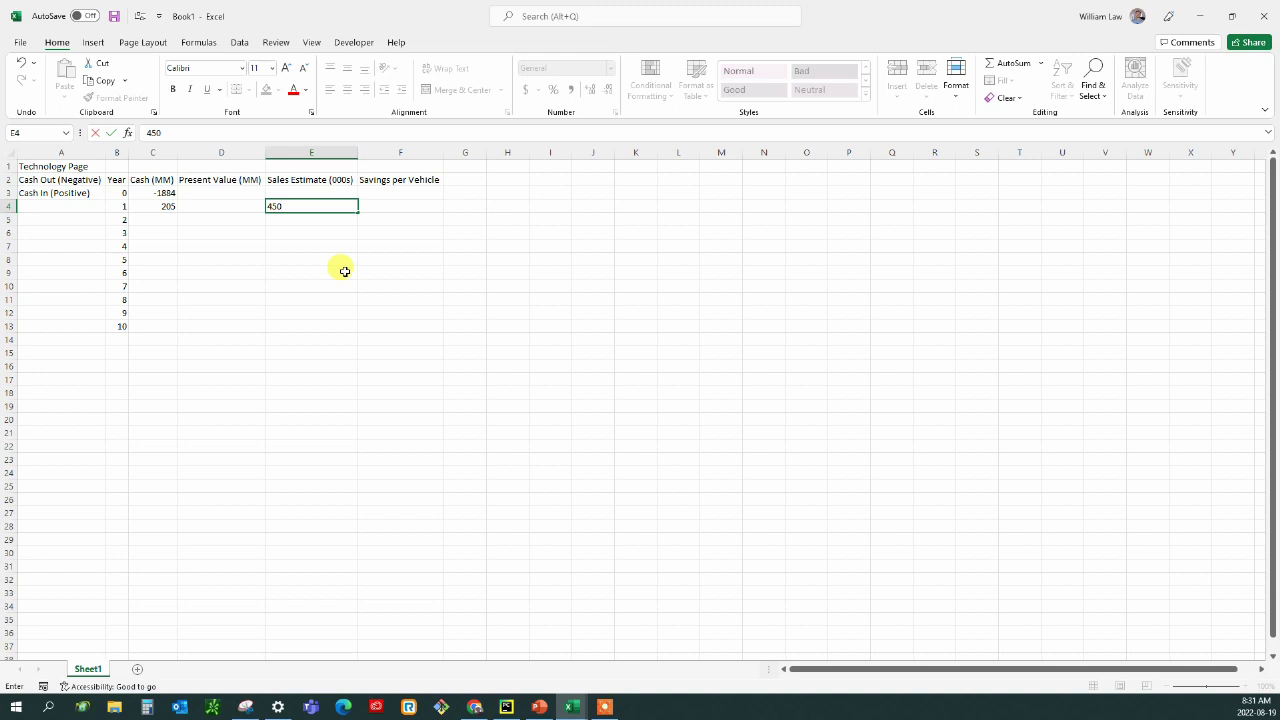
pyautogui.press('Tab')
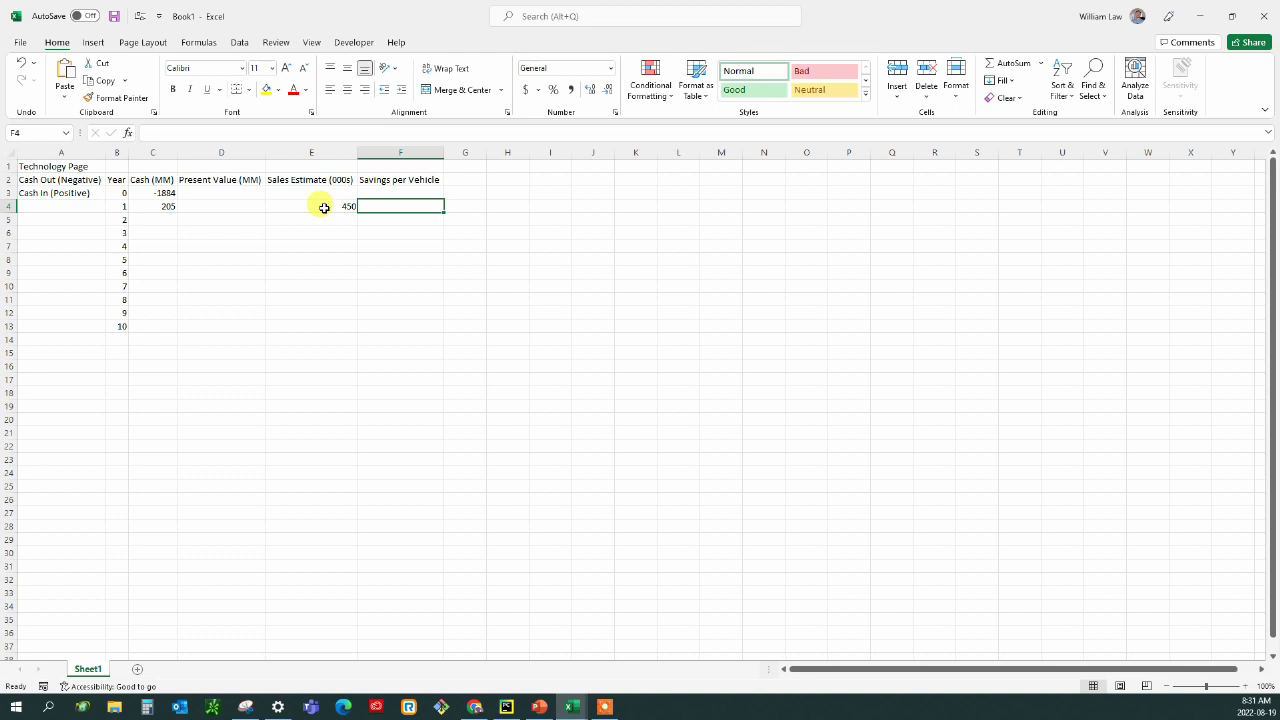
pyautogui.write('=')
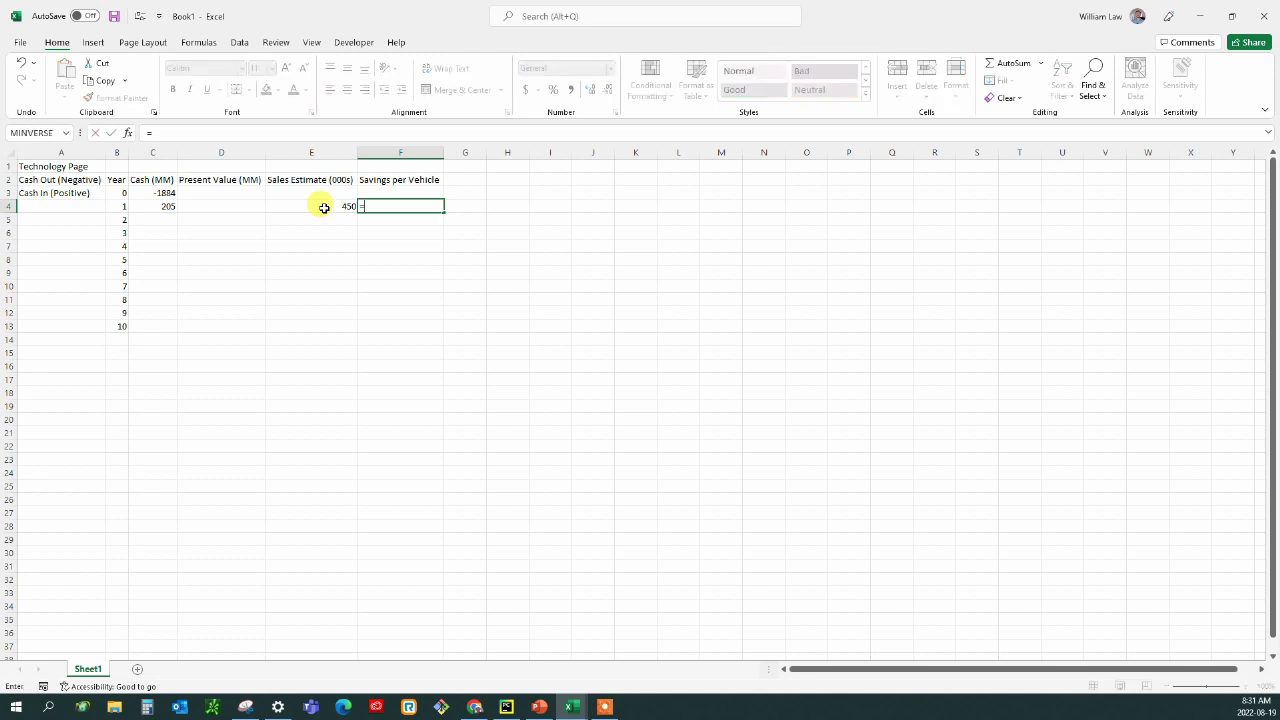
pyautogui.press('Left')
pyautogui.press('Left')
pyautogui.press('Left')
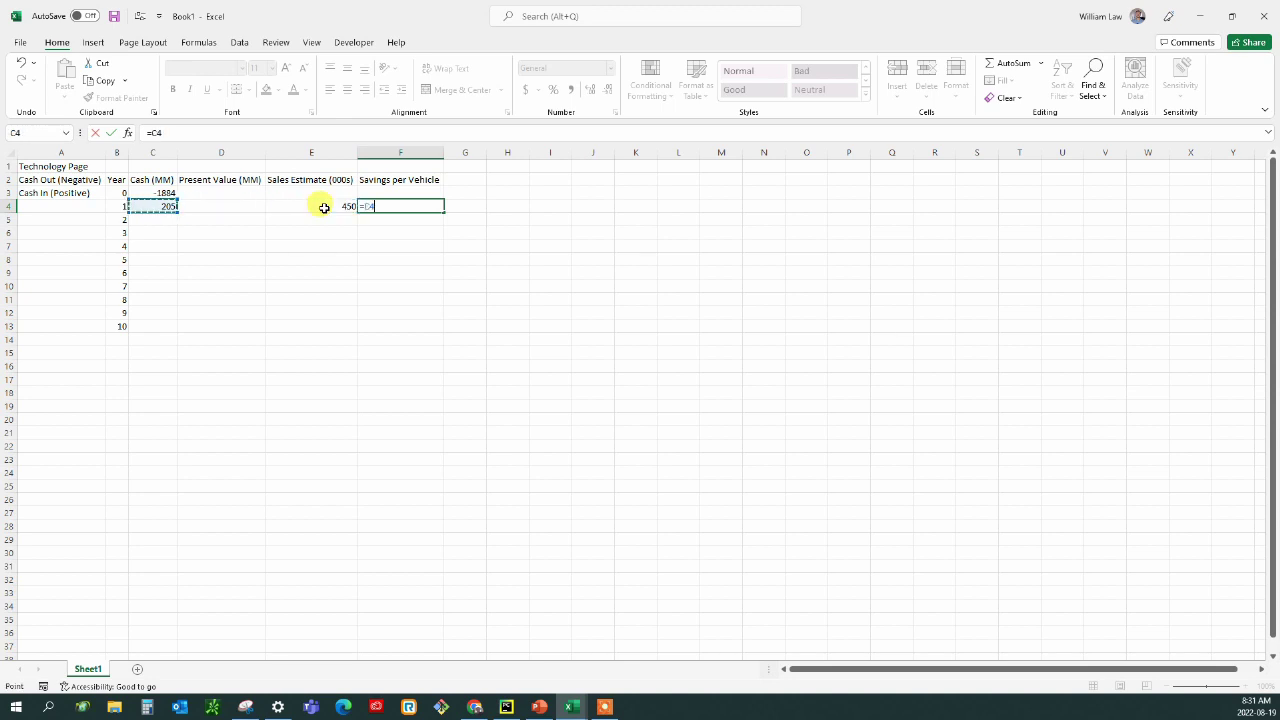
pyautogui.press('BackSpace')
pyautogui.press('BackSpace')
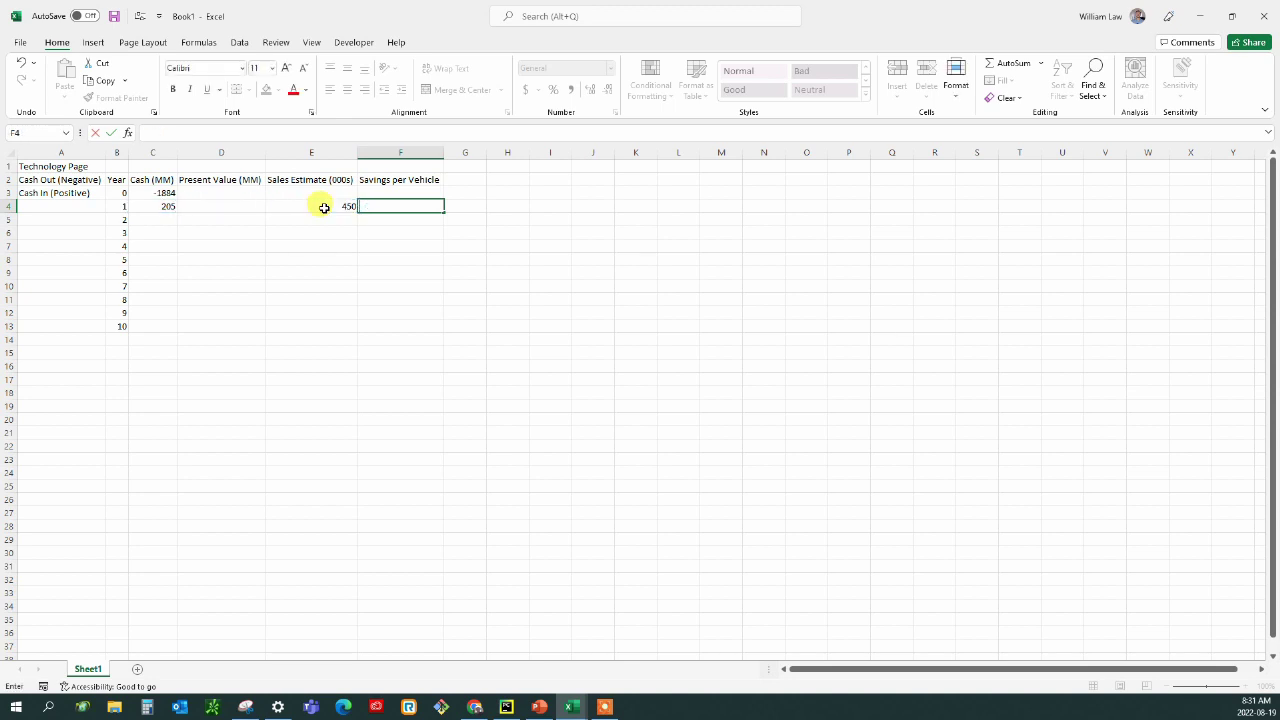
# Calculate the year 1 savings per vehicle in F4 with the formula =(C4*1000000)/(E4*1000)
pyautogui.write('=(')
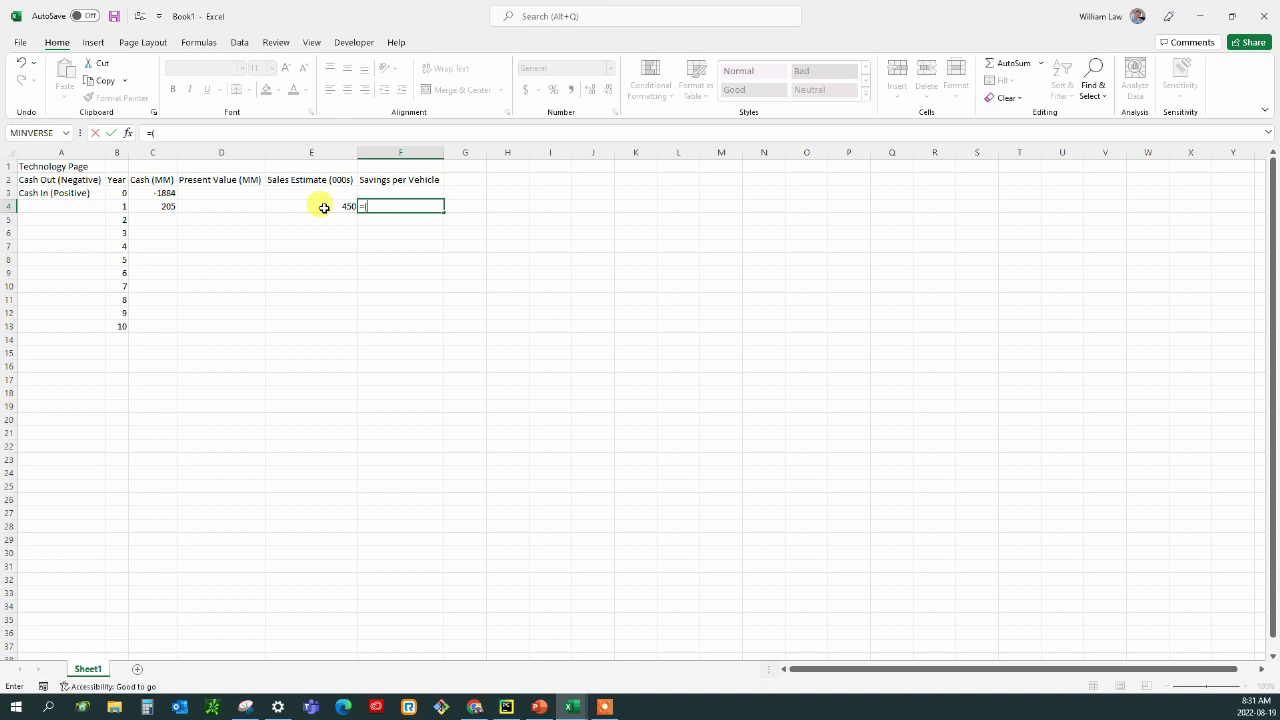
pyautogui.press('Left')
pyautogui.press('Left')
pyautogui.press('Left')
pyautogui.write('*')
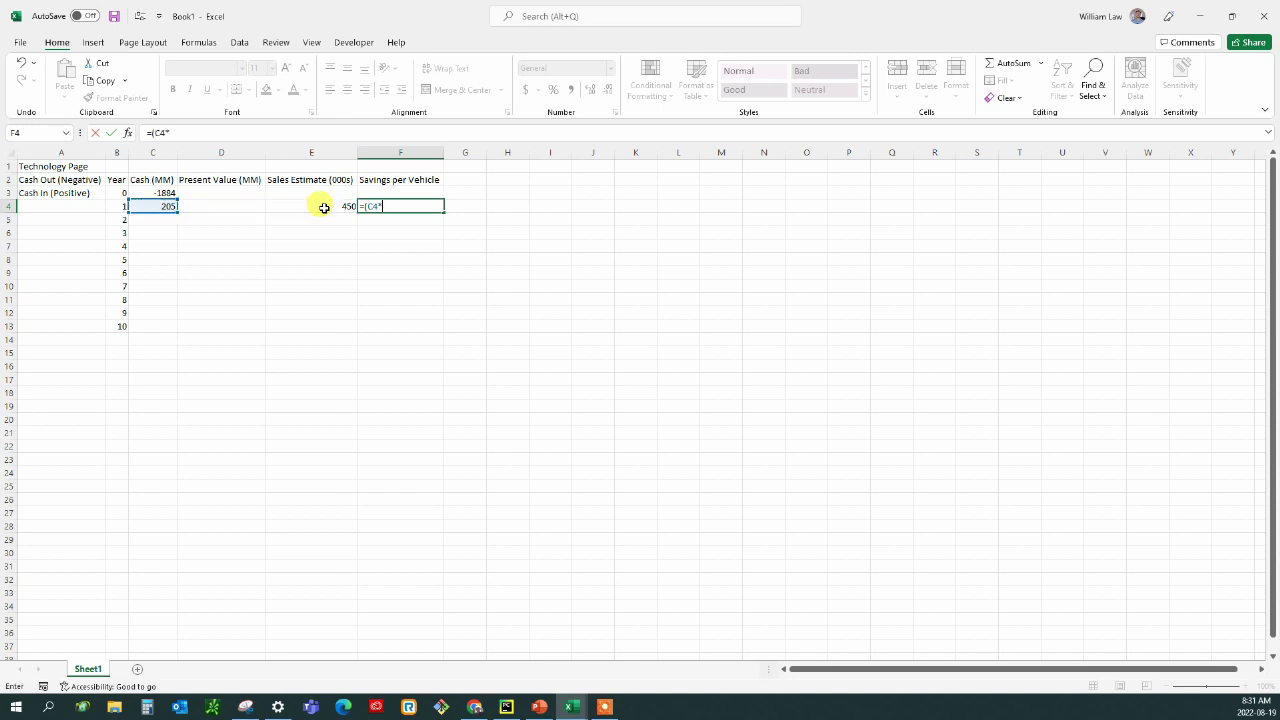
pyautogui.write('1000000')
pyautogui.click(324, 207)
pyautogui.write('*10')
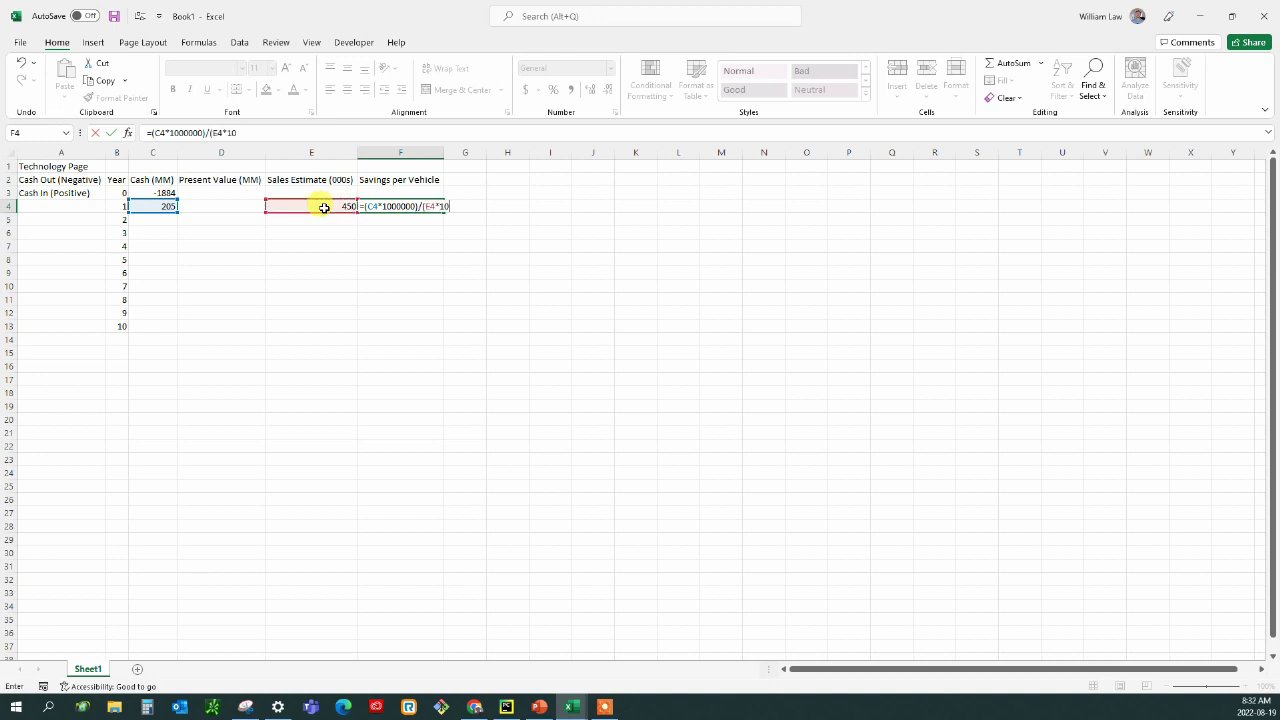
pyautogui.write('00')
pyautogui.press('Return')
# Format the year 1 savings per vehicle in F4 to show no decimal places
pyautogui.press('Up')
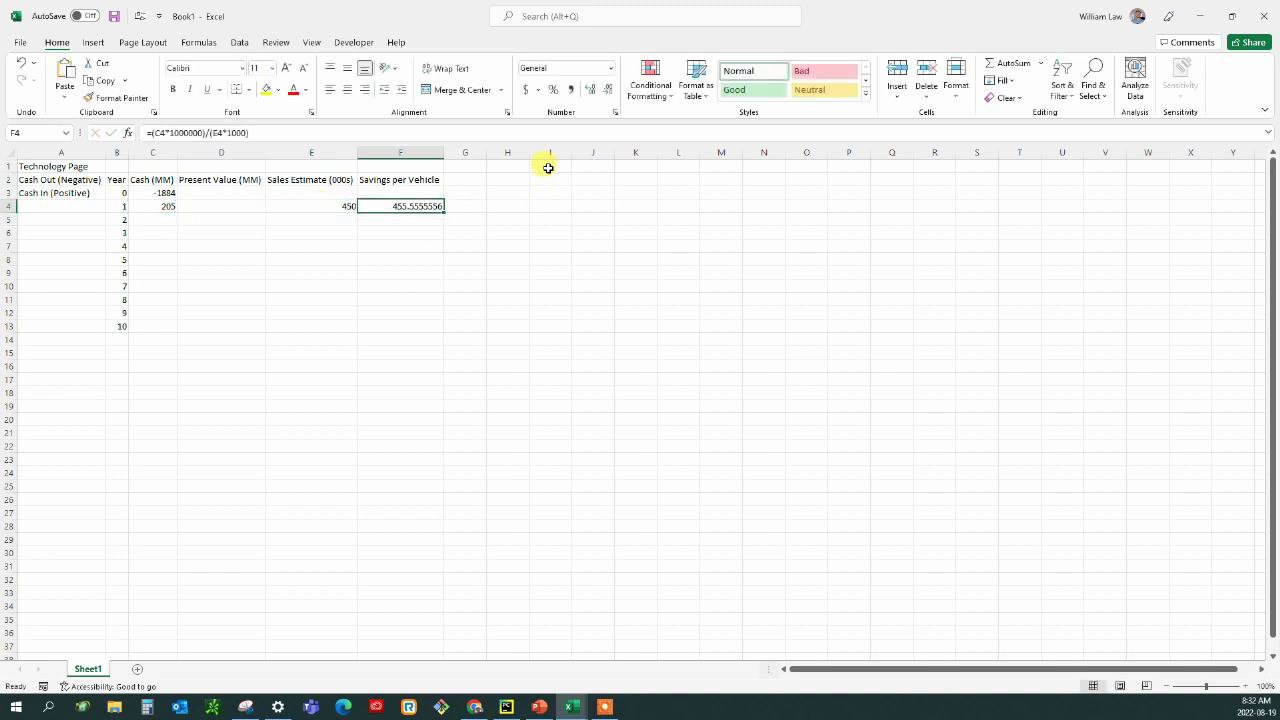
pyautogui.click(608, 90)
pyautogui.click(608, 90)
pyautogui.click(608, 90)
pyautogui.click(608, 90)
pyautogui.click(608, 90)
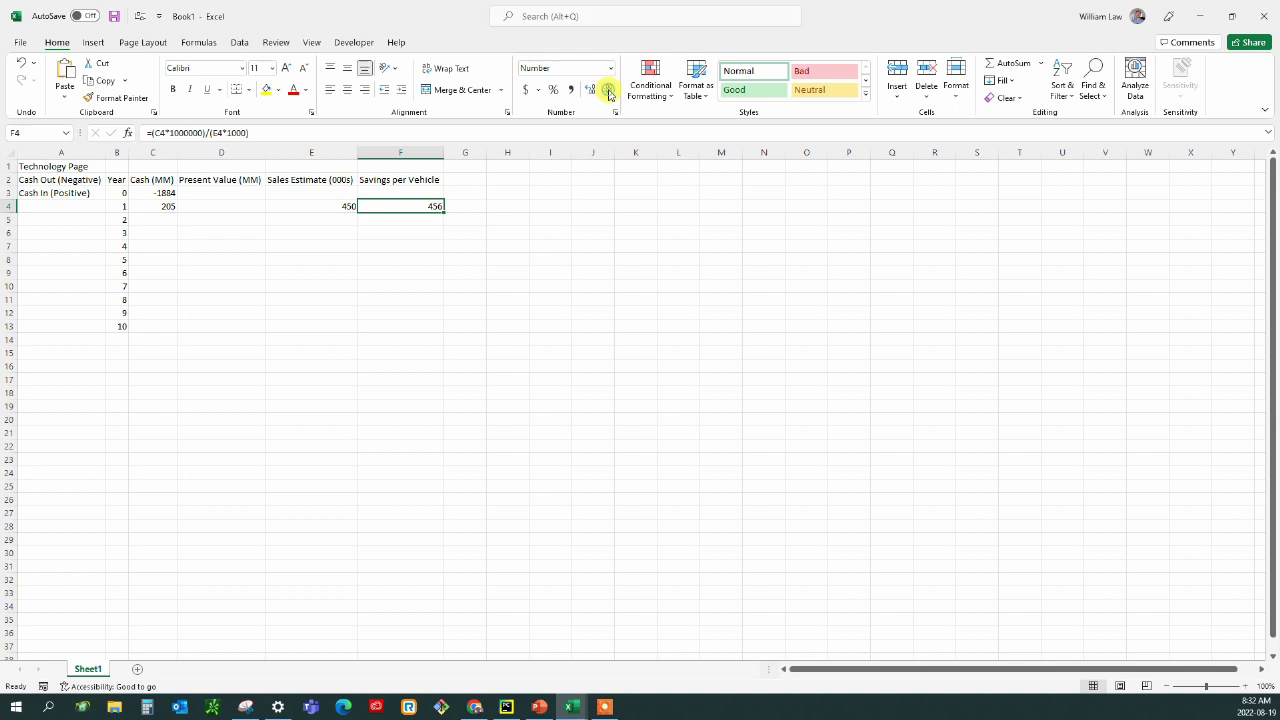
# Enter 456 as the year 2 savings per vehicle in F5
pyautogui.click(412, 229)
pyautogui.click(140, 220)
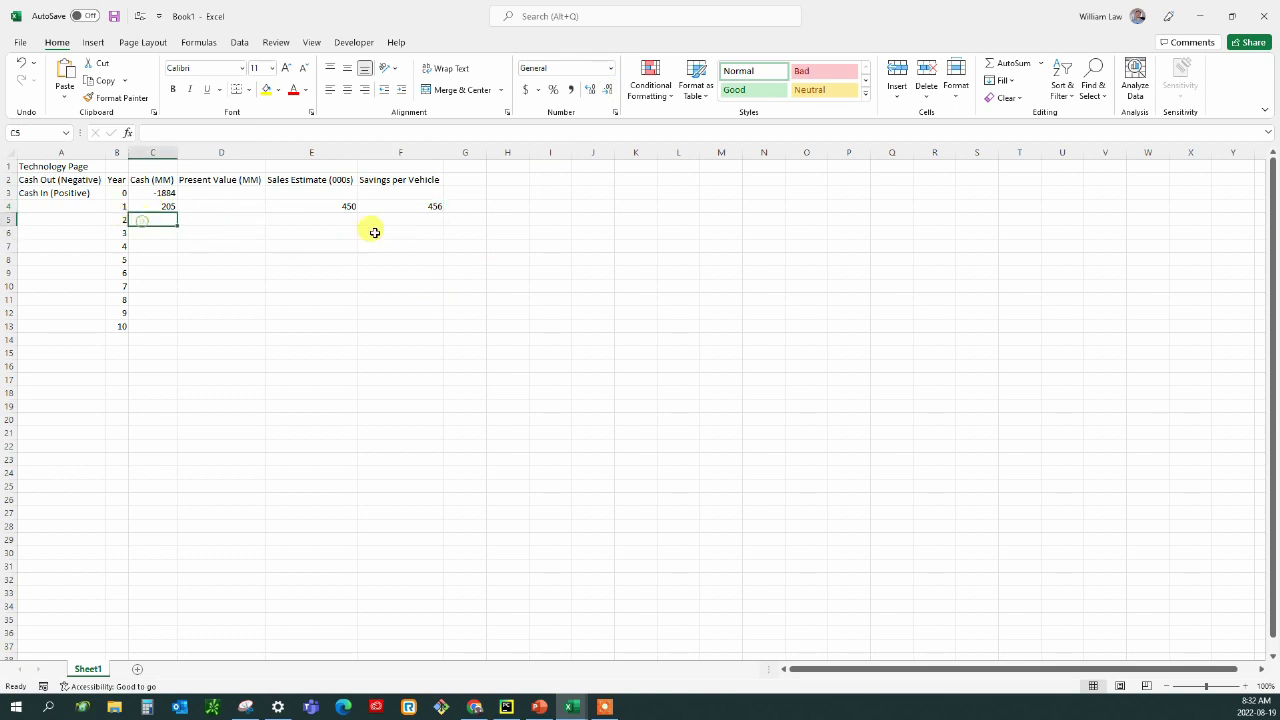
pyautogui.click(388, 209)
pyautogui.click(403, 219)
pyautogui.write('456')
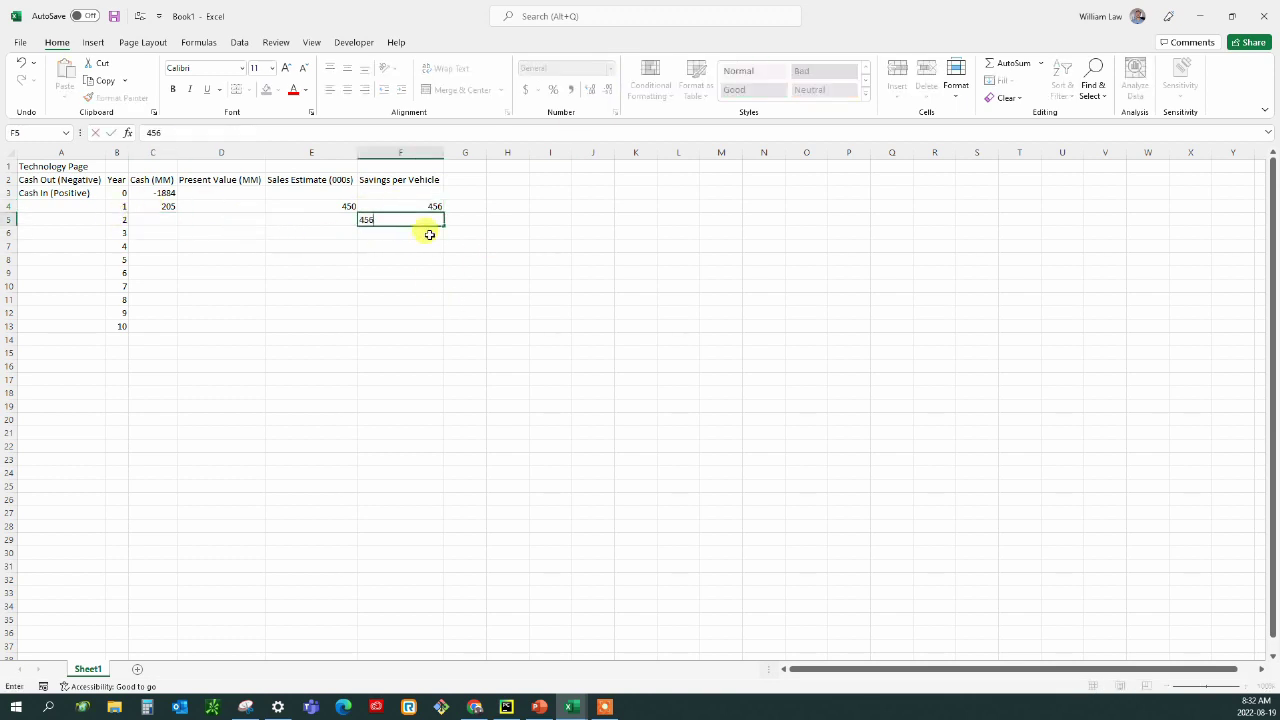
pyautogui.press('Return')
# Link the year 2 savings per vehicle in F5 to the year 1 value with =F4, and fill the formula down to F13
pyautogui.click(420, 218)
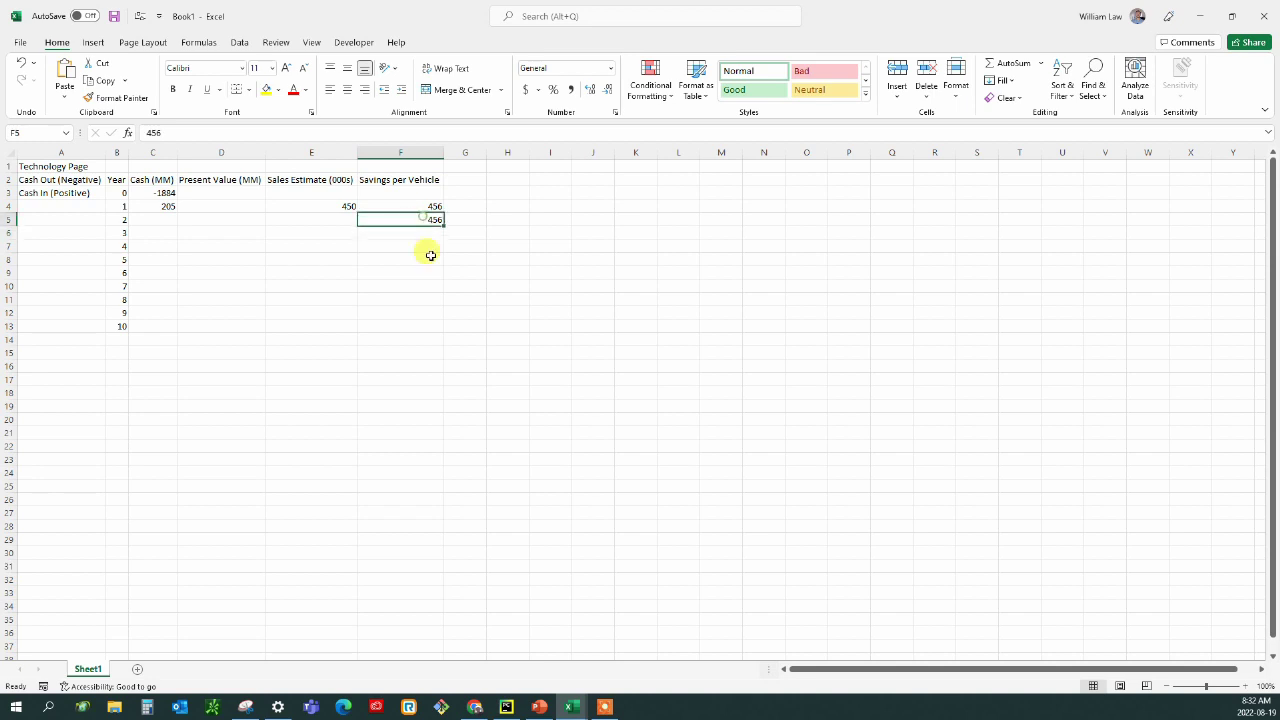
pyautogui.write('=')
pyautogui.press('Up')
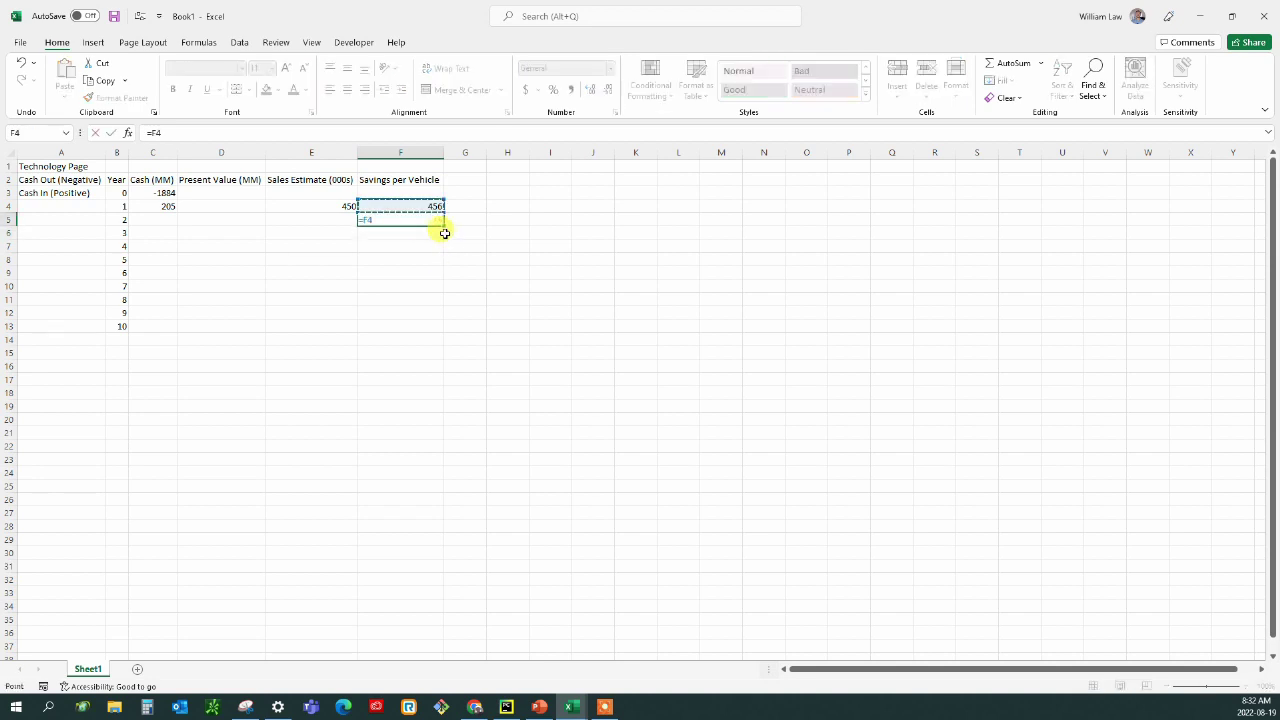
pyautogui.press('Return')
pyautogui.click(437, 220)
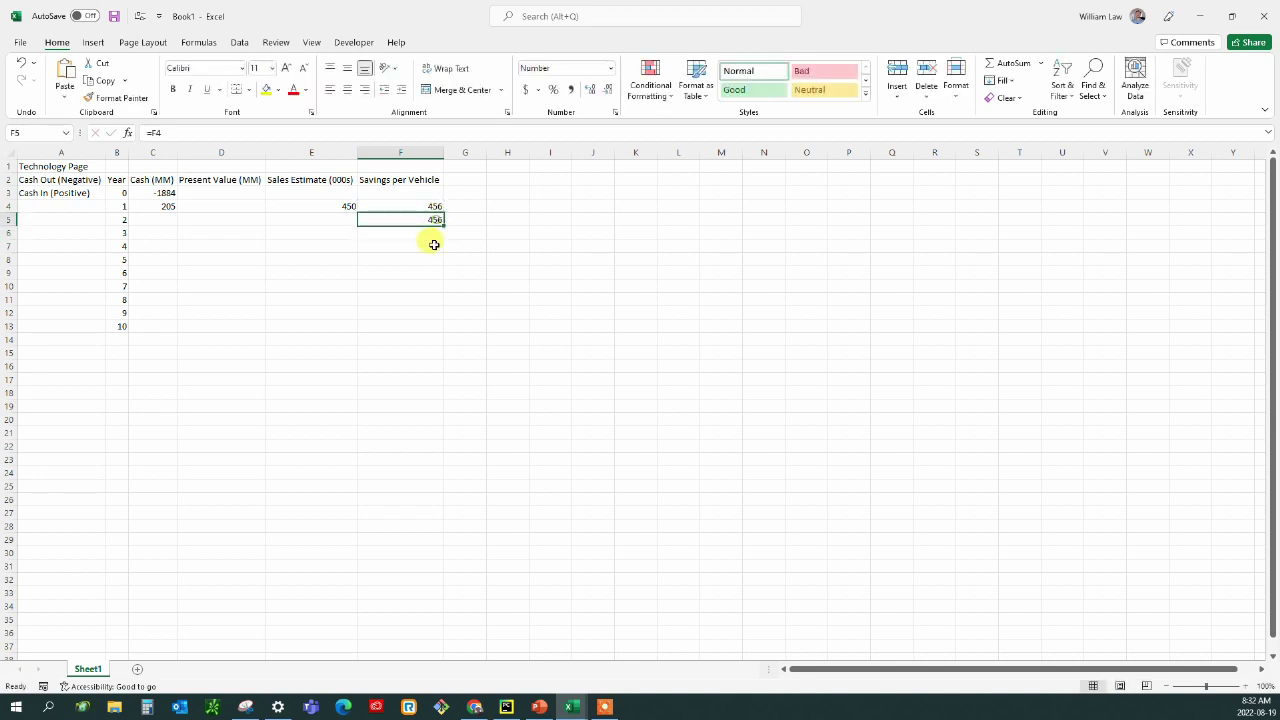
pyautogui.moveTo(444, 225); pyautogui.dragTo(437, 337)
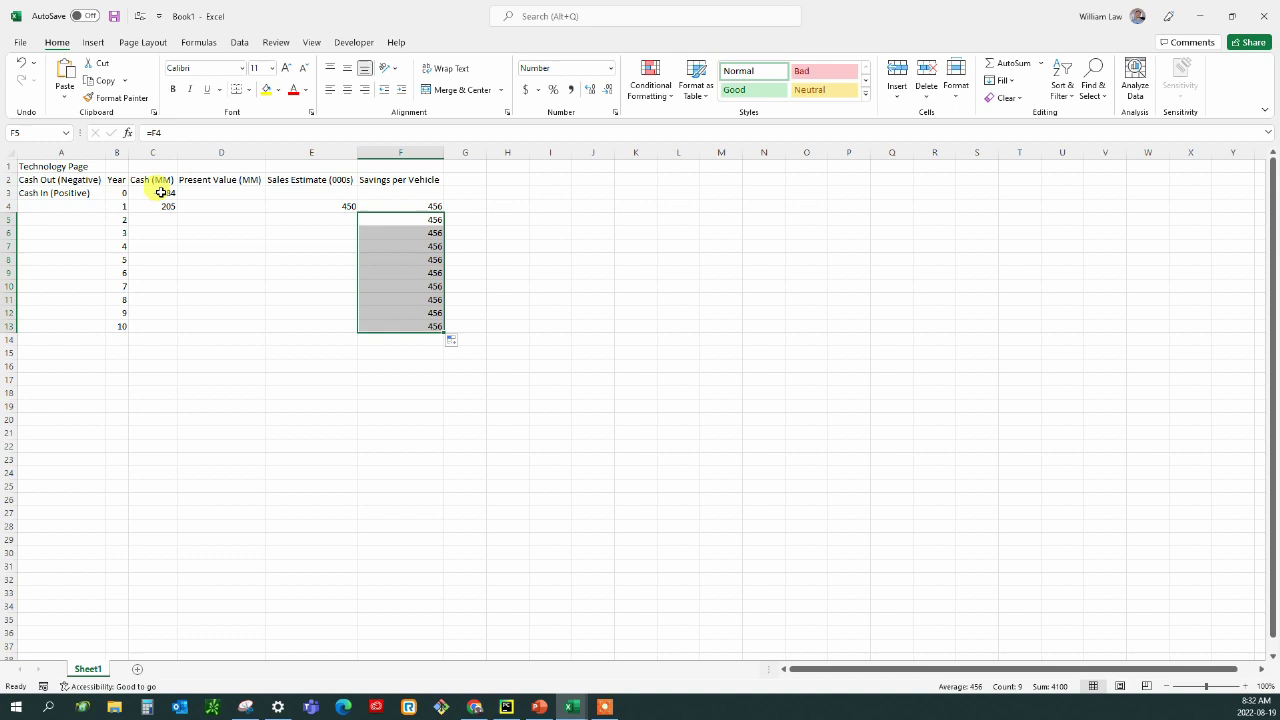
pyautogui.click(160, 192)
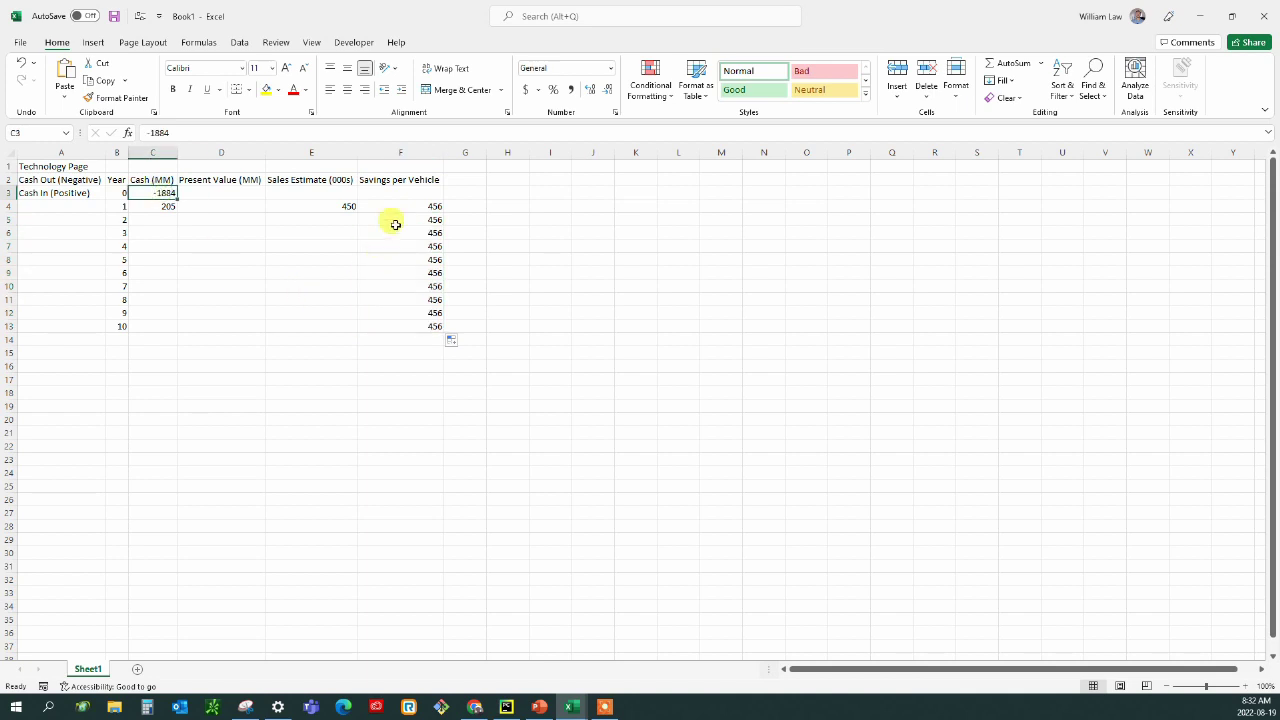
pyautogui.click(399, 328)
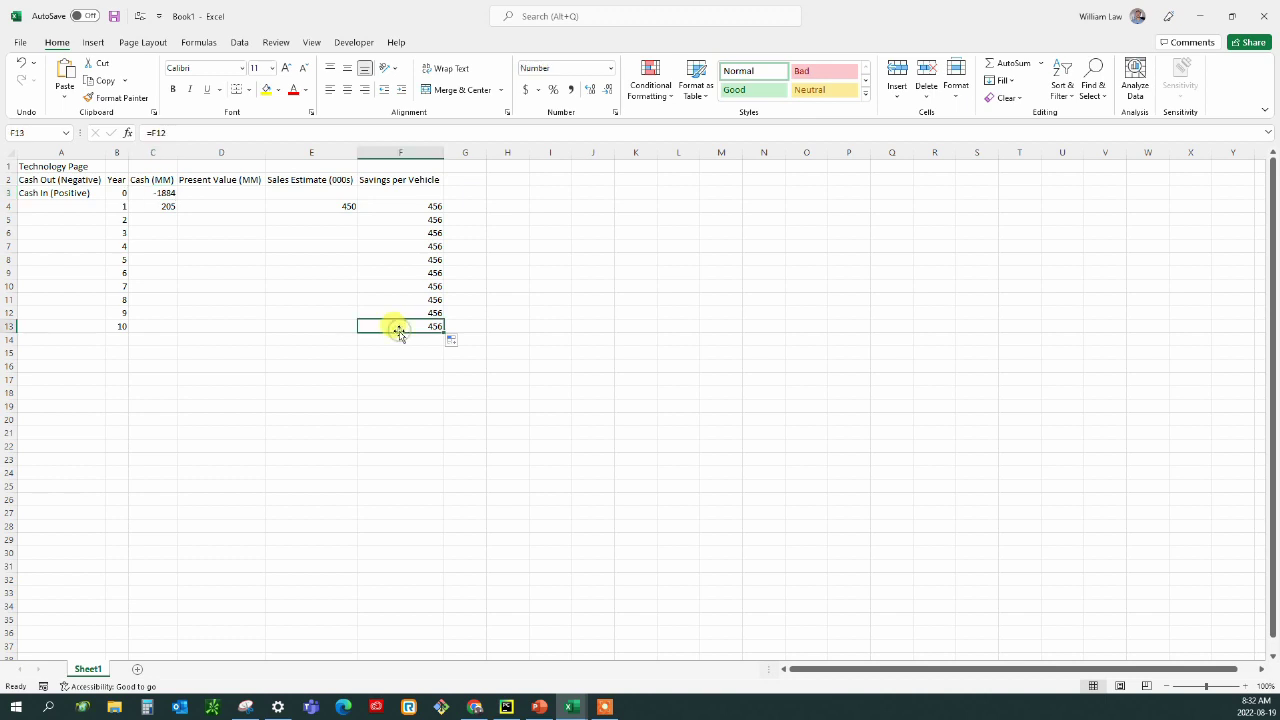
pyautogui.click(117, 326)
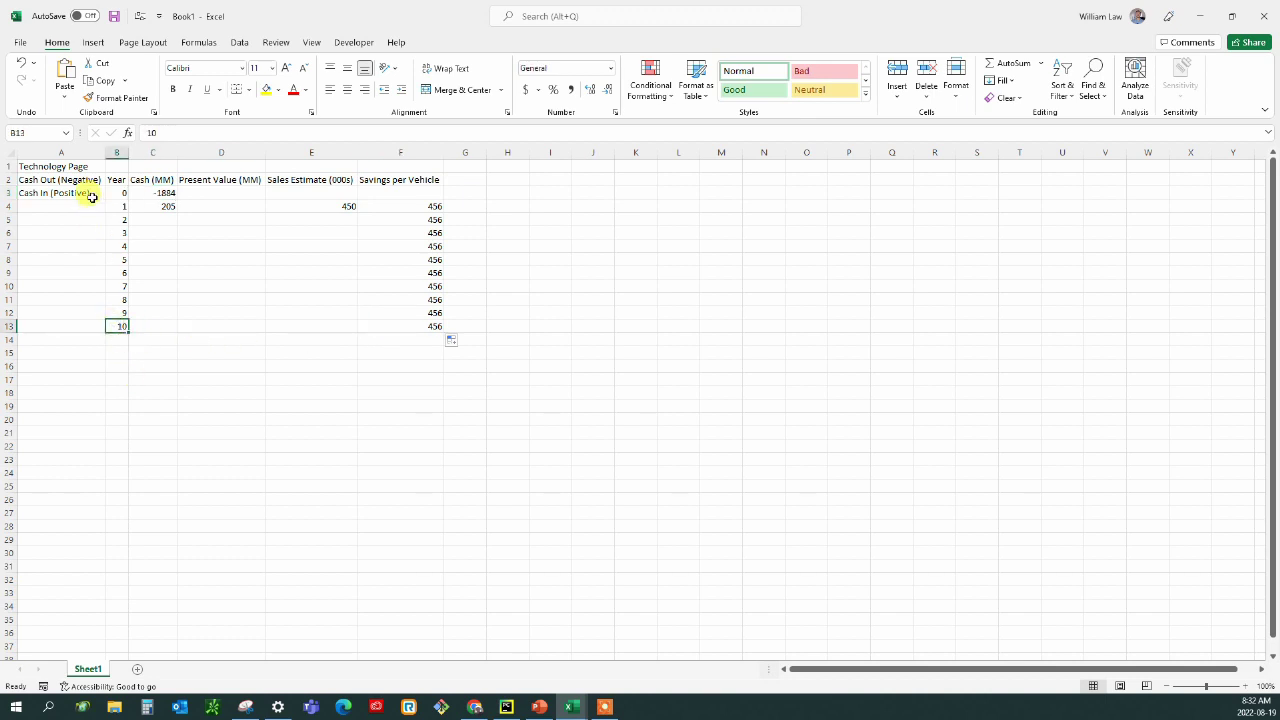
# Make the "Technology Page" title in A1 bold
pyautogui.click(69, 164)
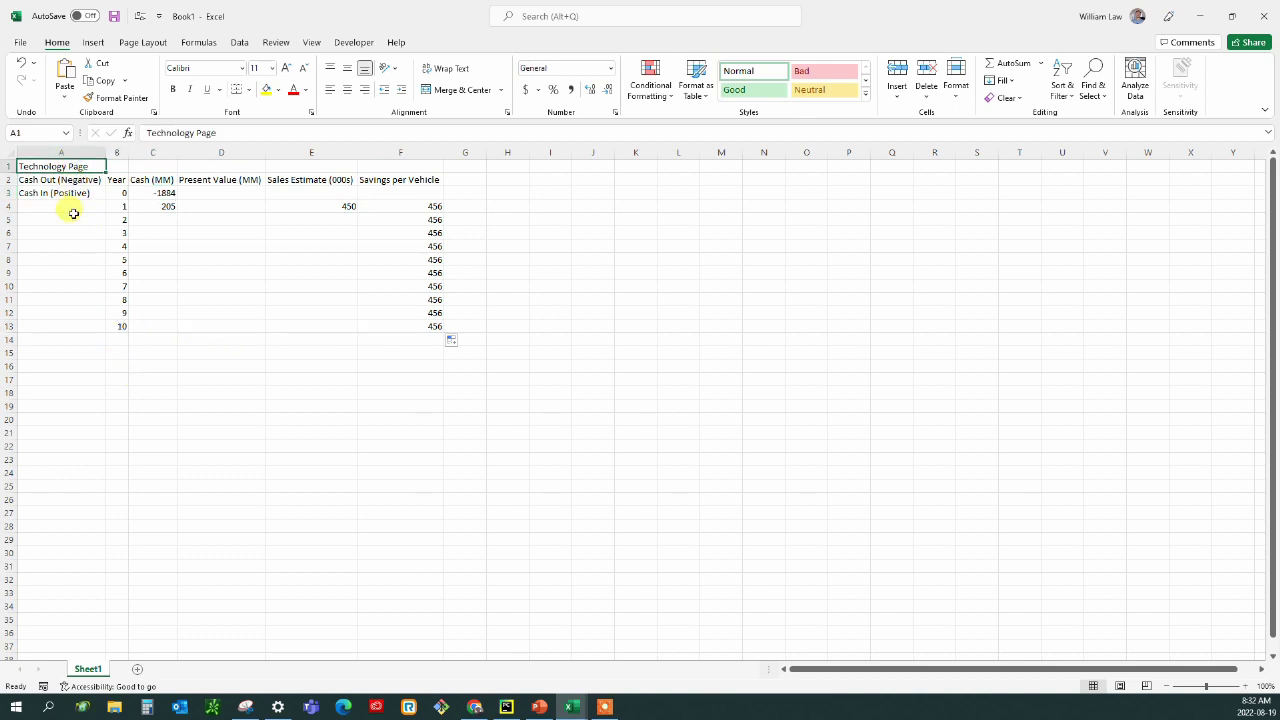
pyautogui.hotkey('ctrl', 'b')
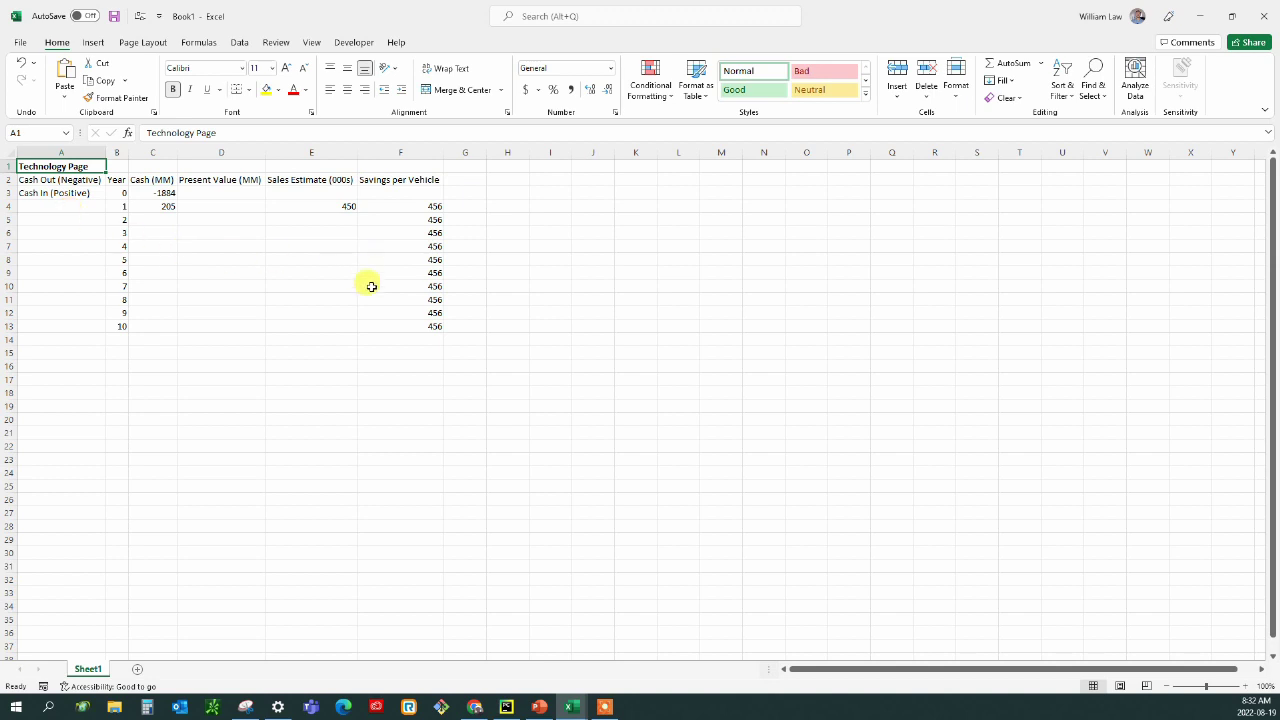
pyautogui.click(295, 206)
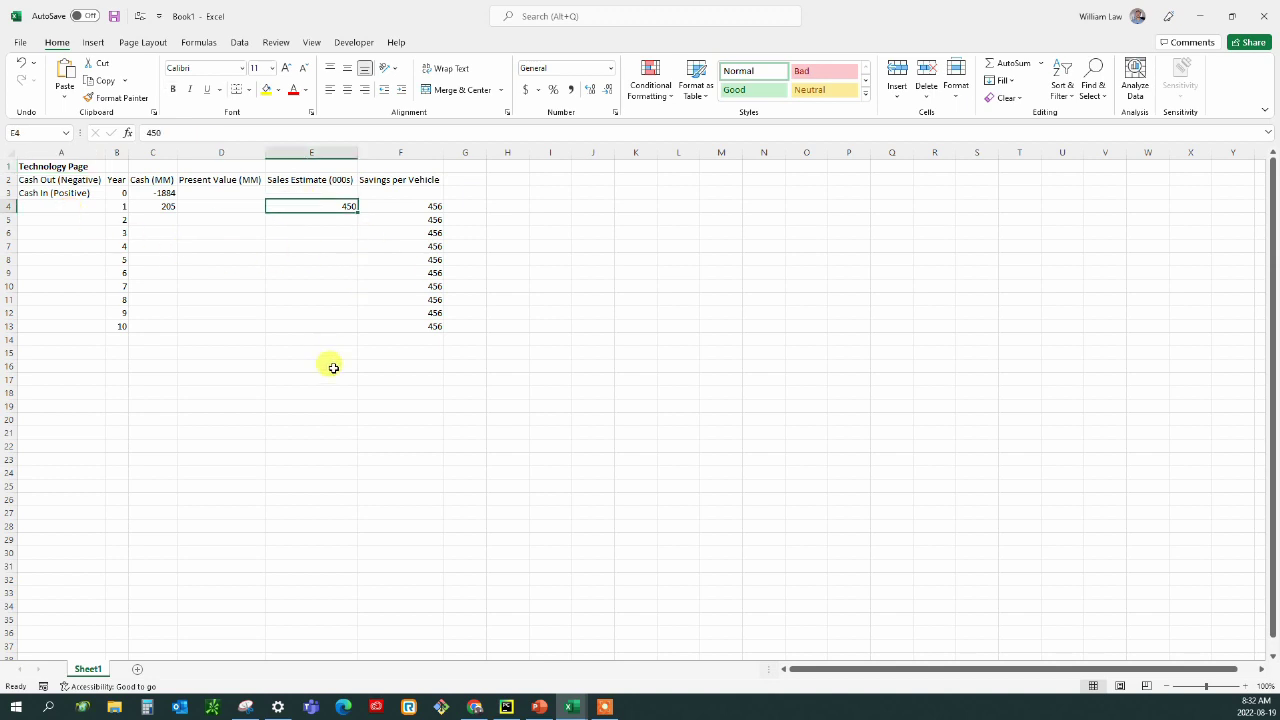
pyautogui.click(386, 221)
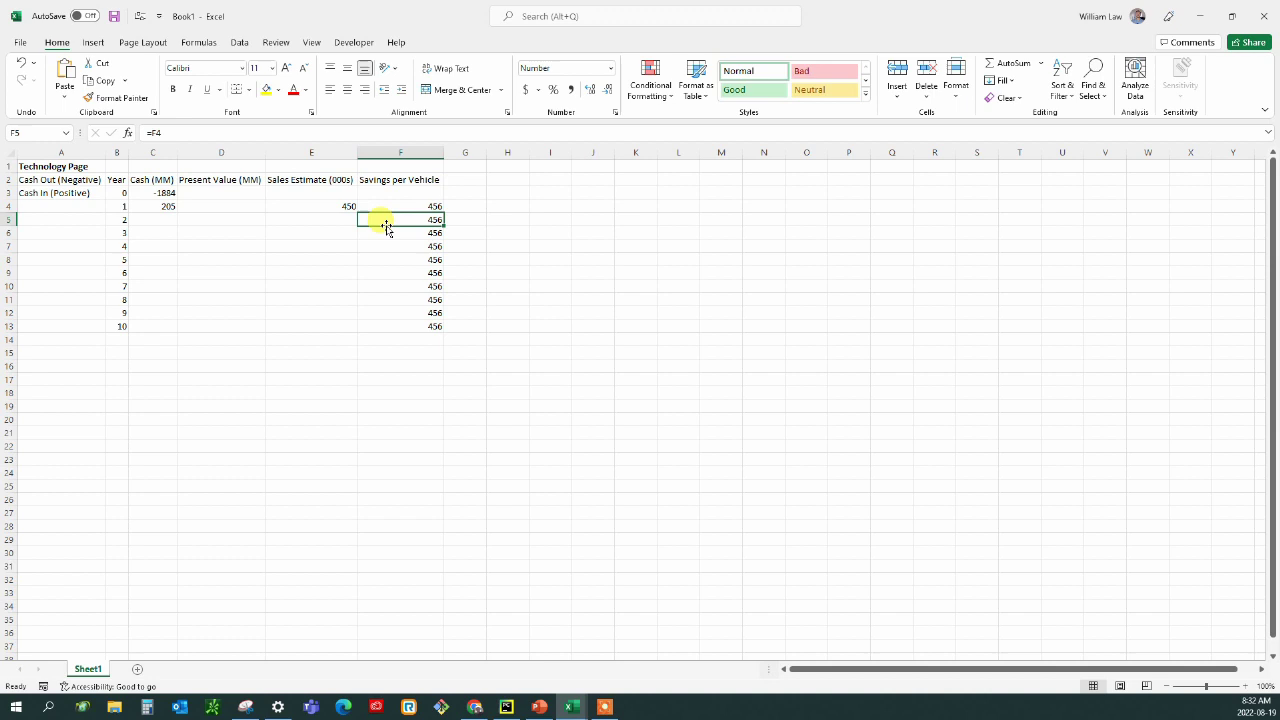
pyautogui.click(310, 218)
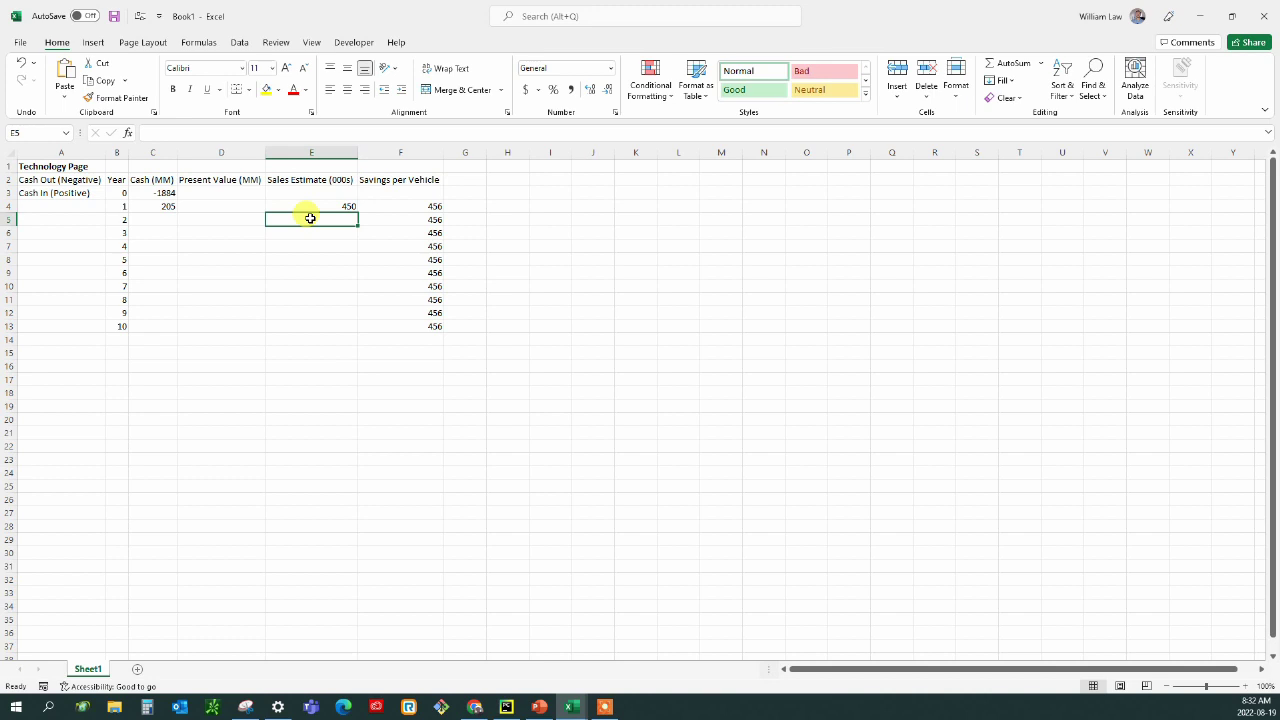
# Enter the label "industry growth rate" in H6, beside the cash flow table
pyautogui.click(523, 233)
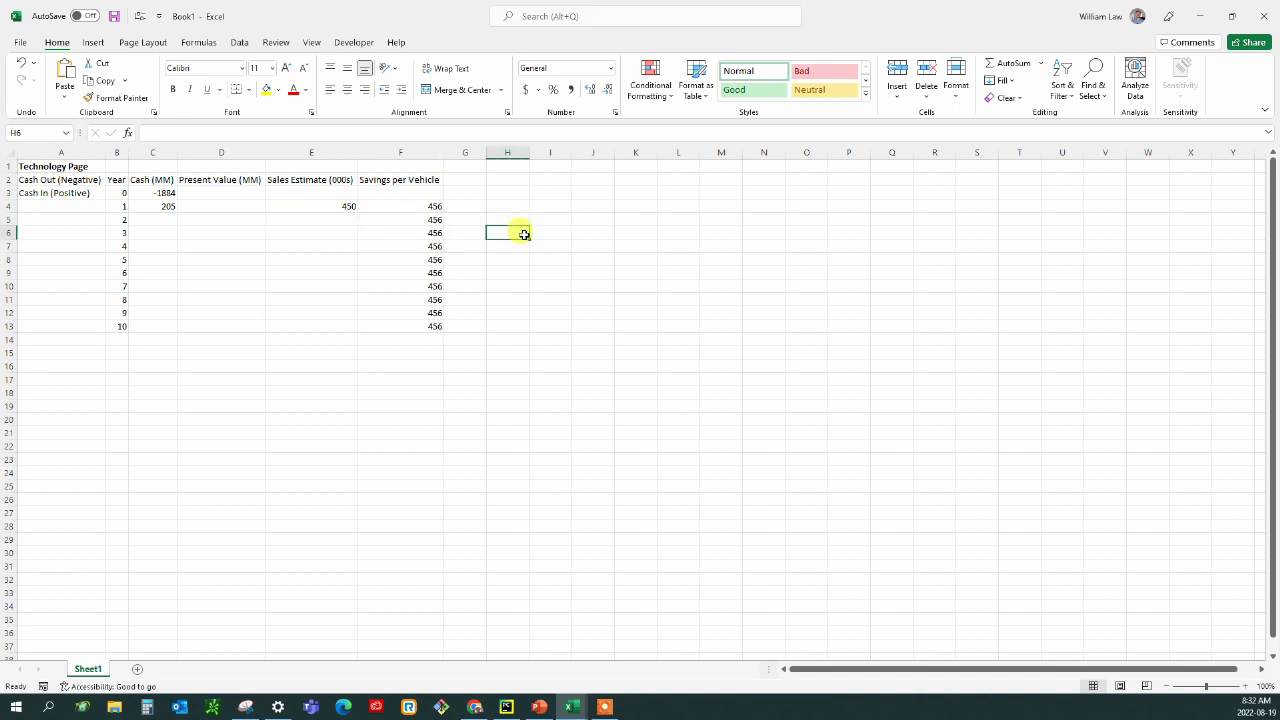
pyautogui.write('indust')
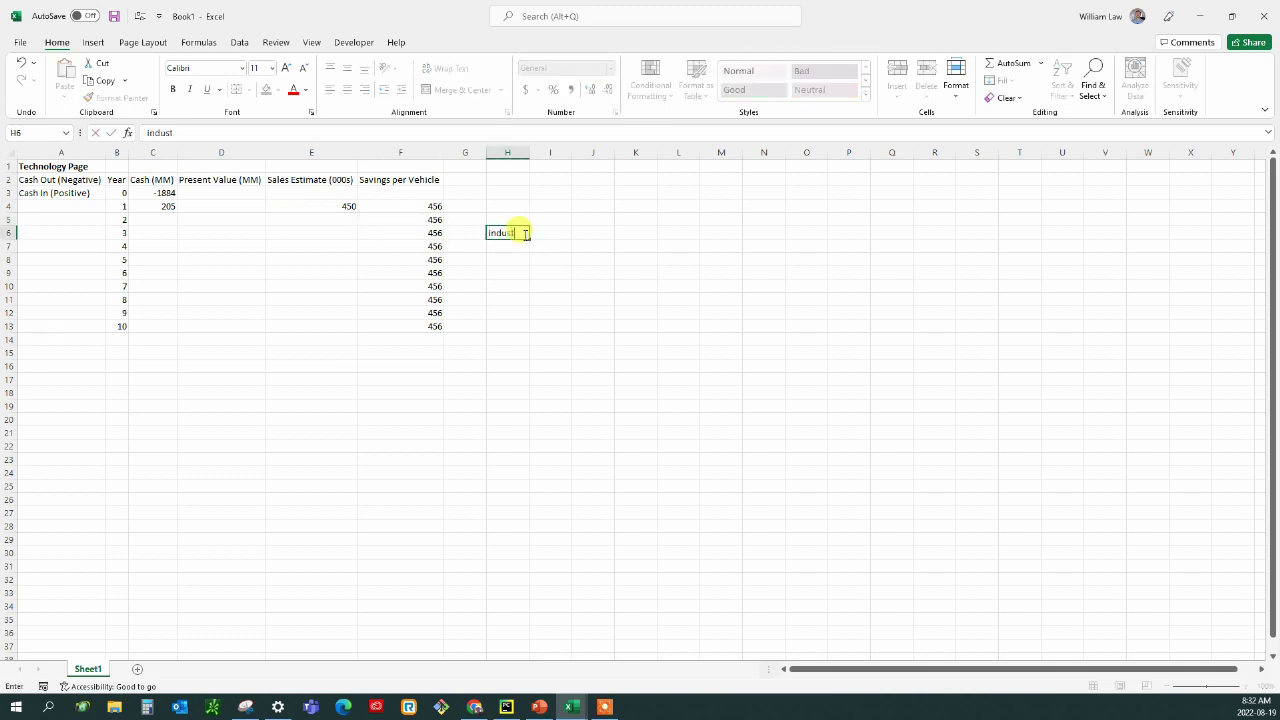
pyautogui.write('ry growth rate')
pyautogui.press('Return')
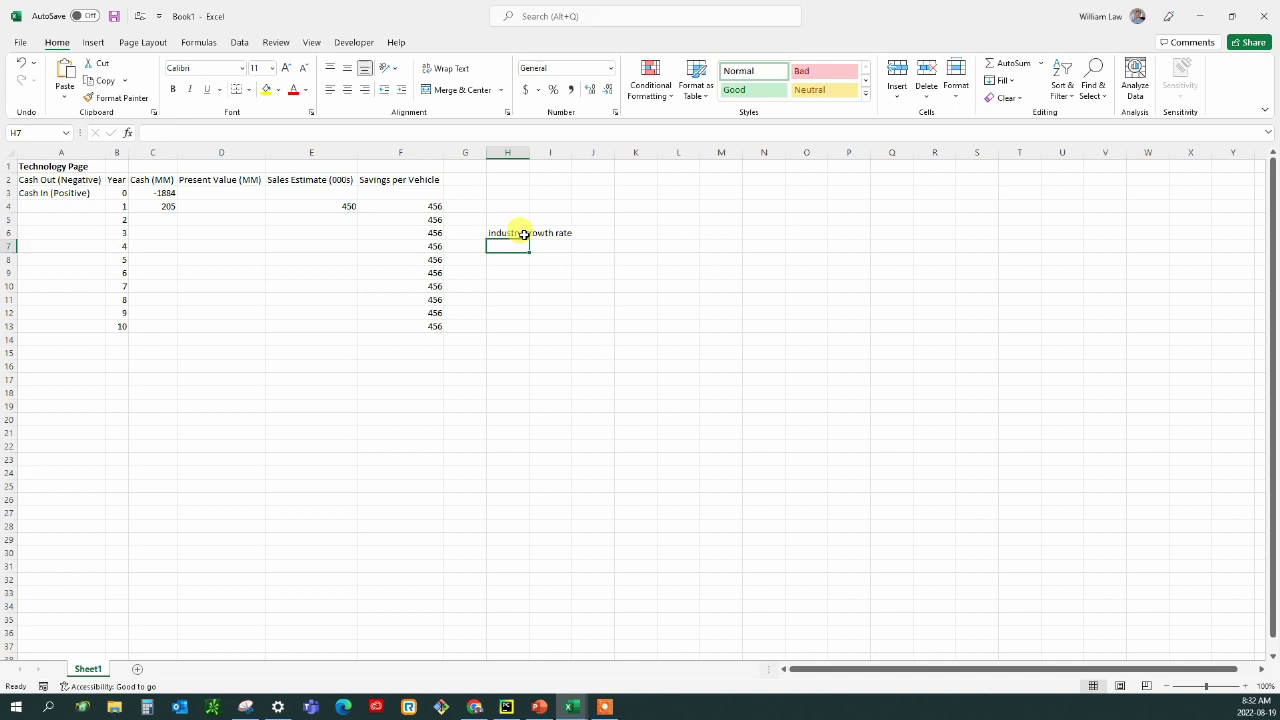
# Enter the label "increase in market share" in H7, and widen column H to fit its text
pyautogui.write('i')
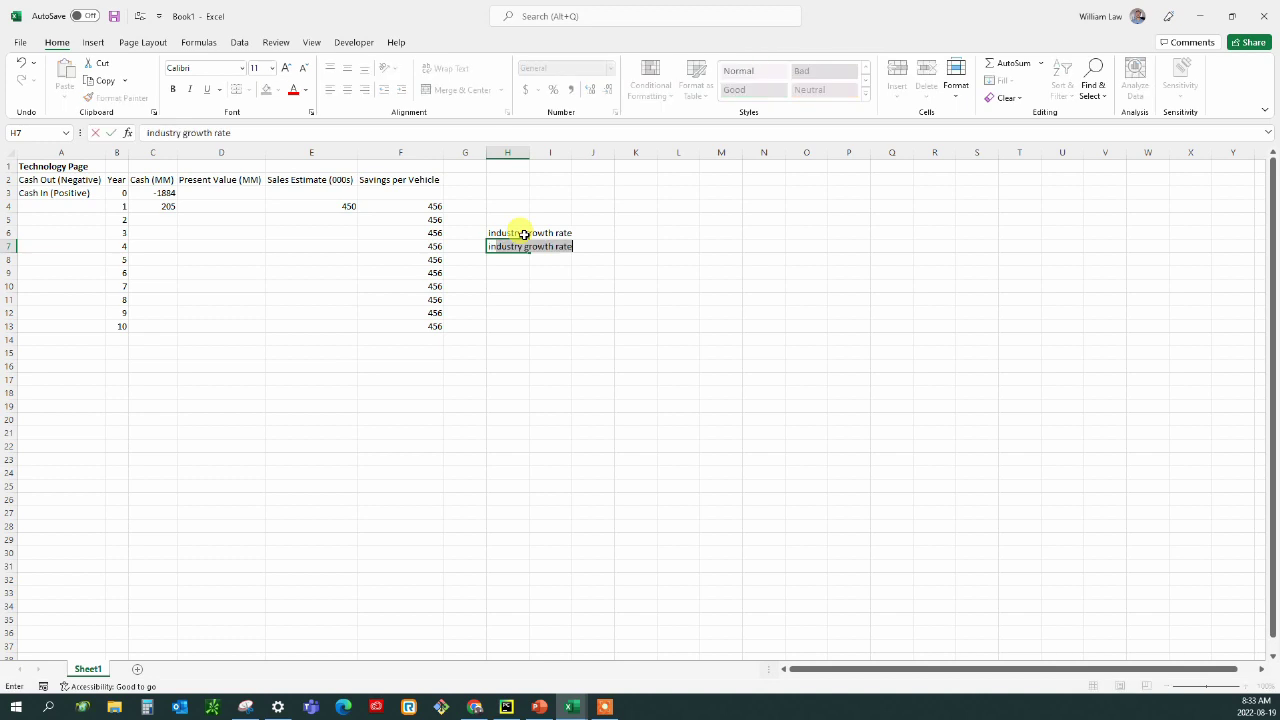
pyautogui.write('ncrease in market share')
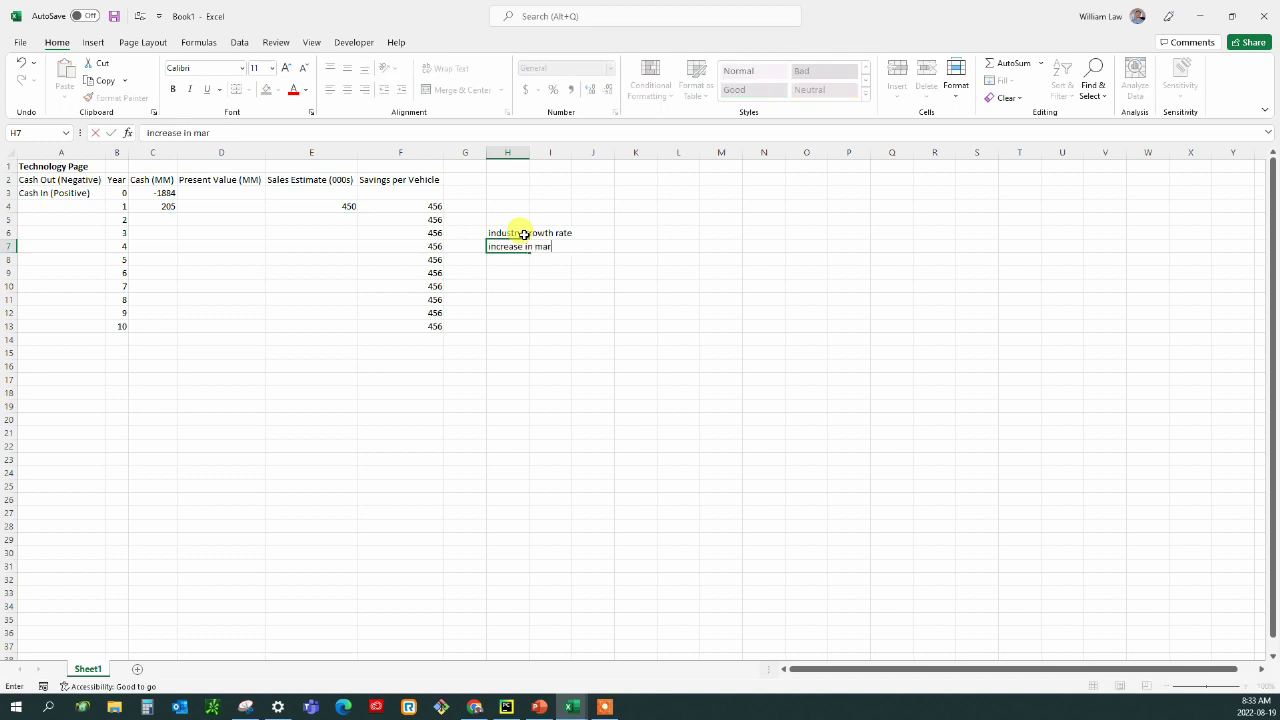
pyautogui.press('Tab')
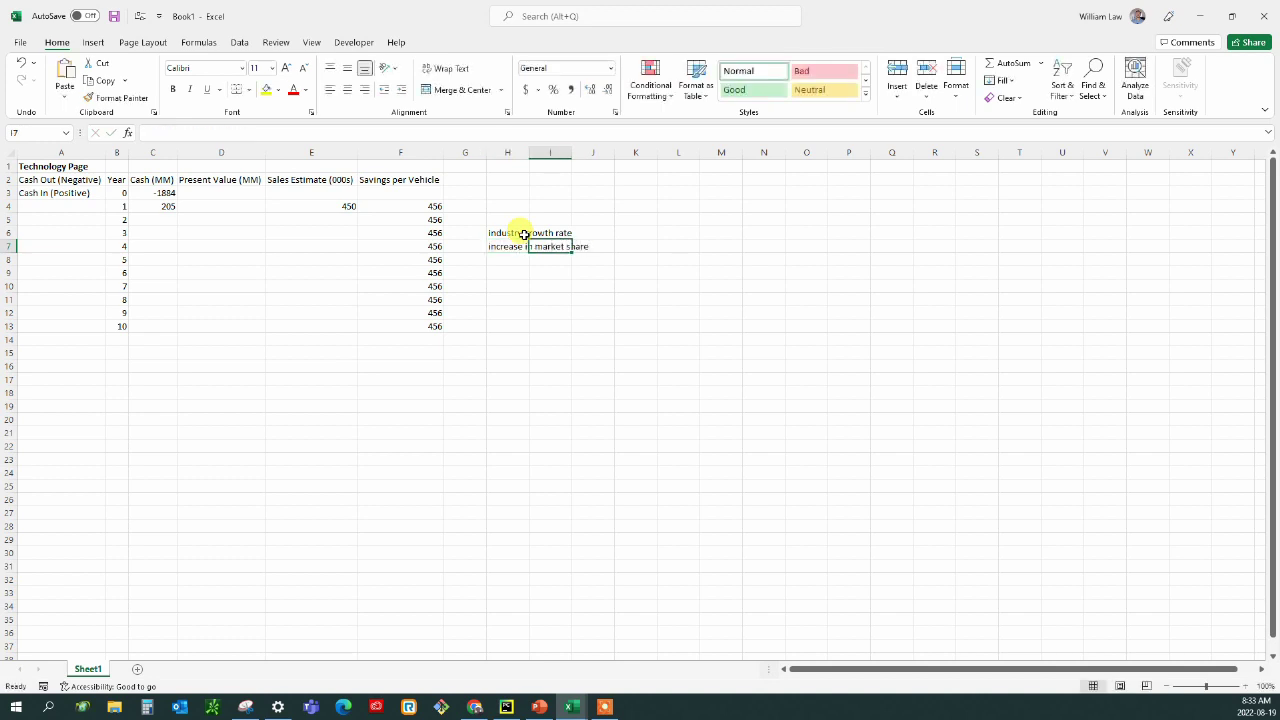
pyautogui.doubleClick(528, 152)
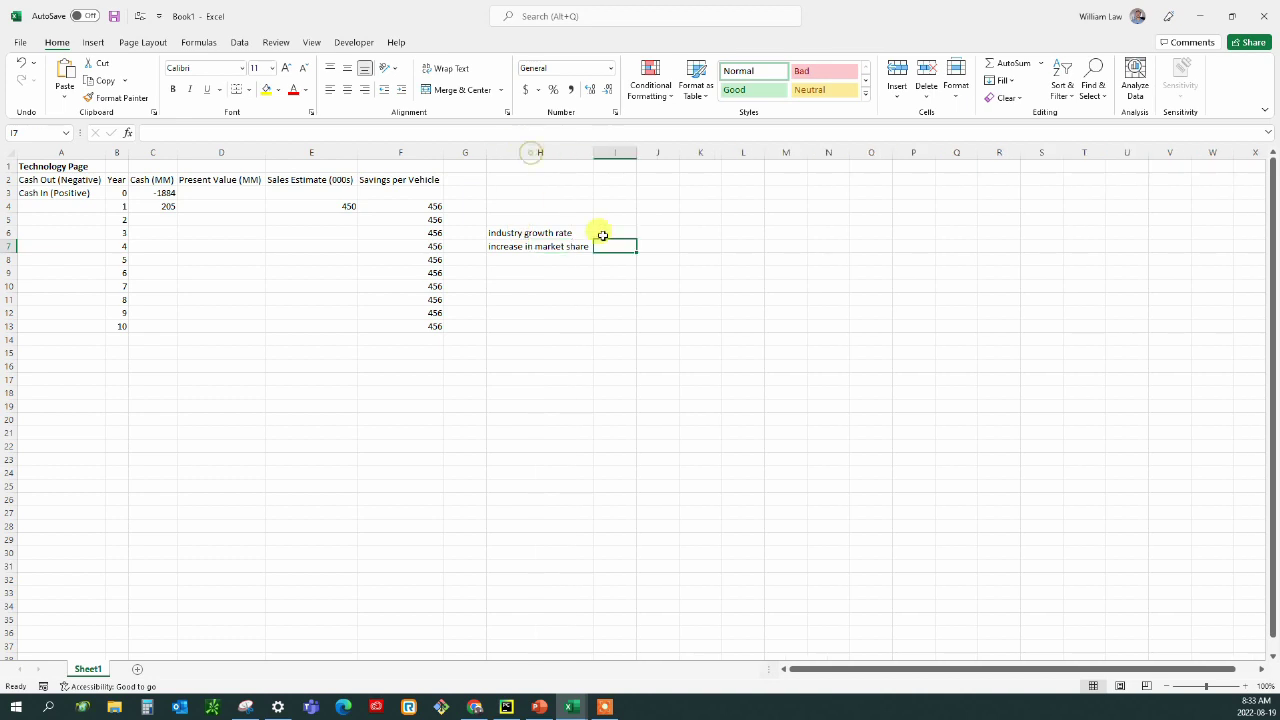
pyautogui.click(564, 260)
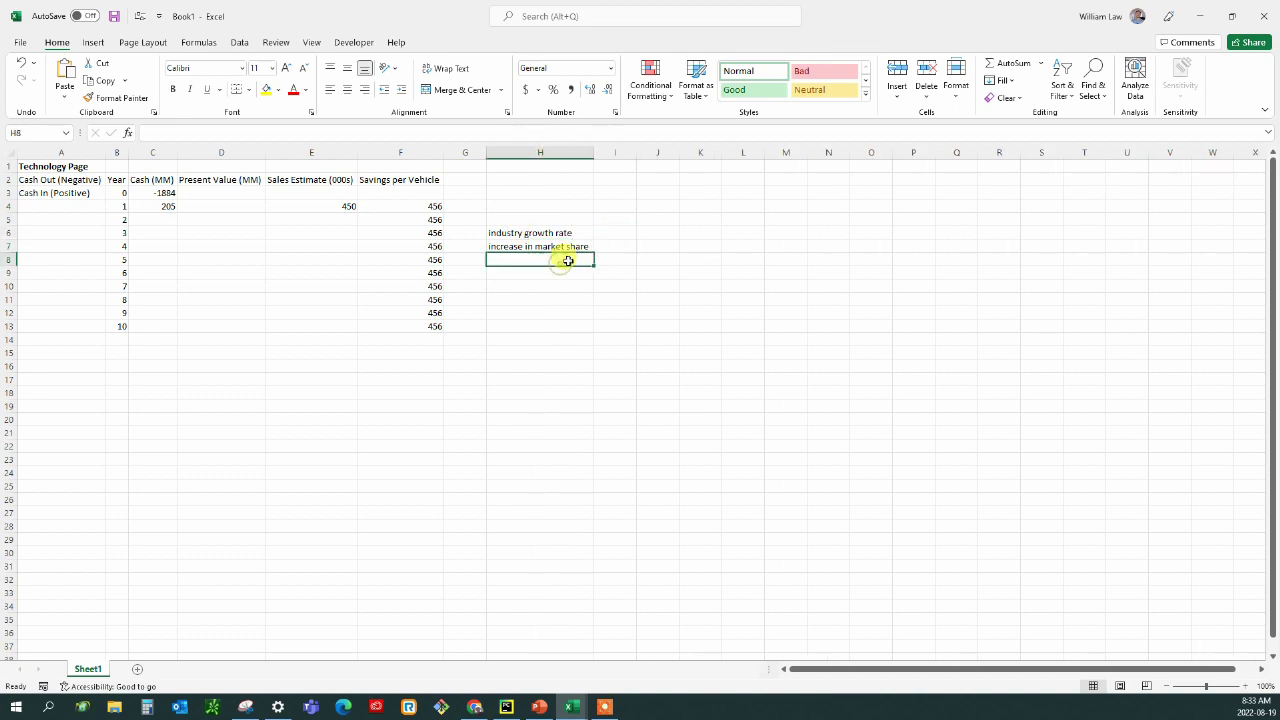
# Enter the label "total growth rate" in H8, and select I6 beside the industry growth rate label
pyautogui.write('total g')
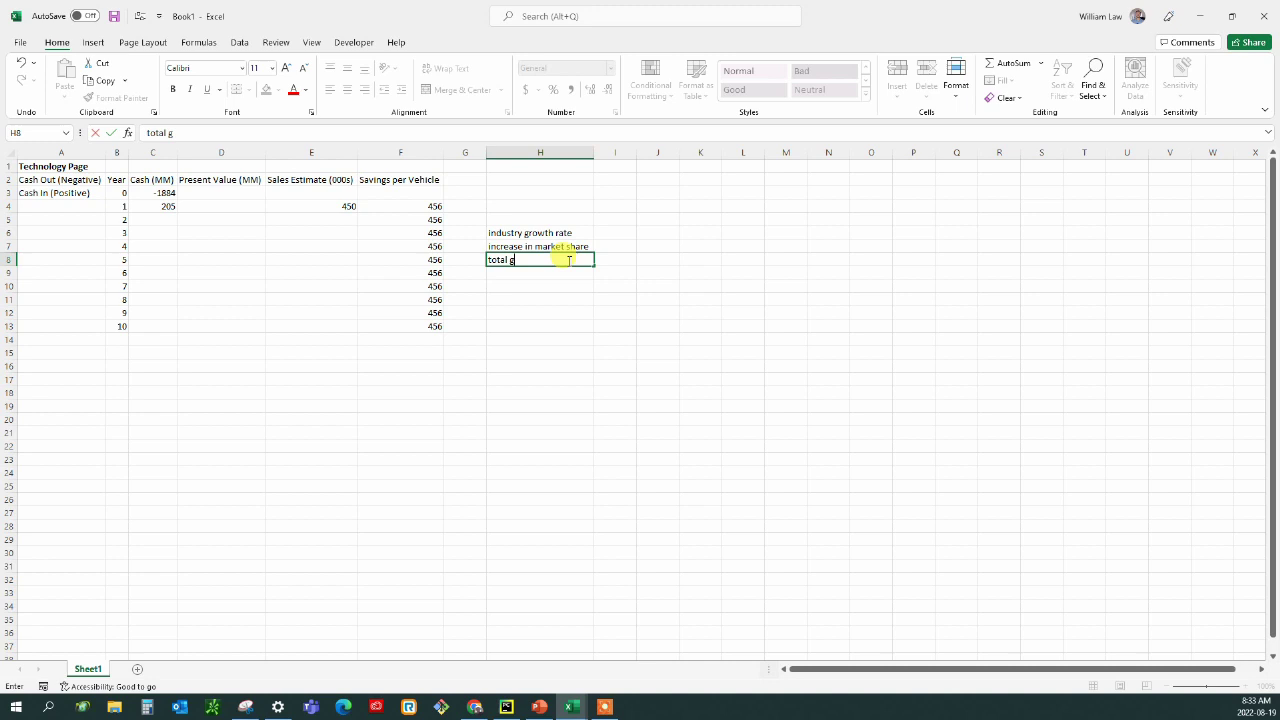
pyautogui.write('rowth rate')
pyautogui.press('Return')
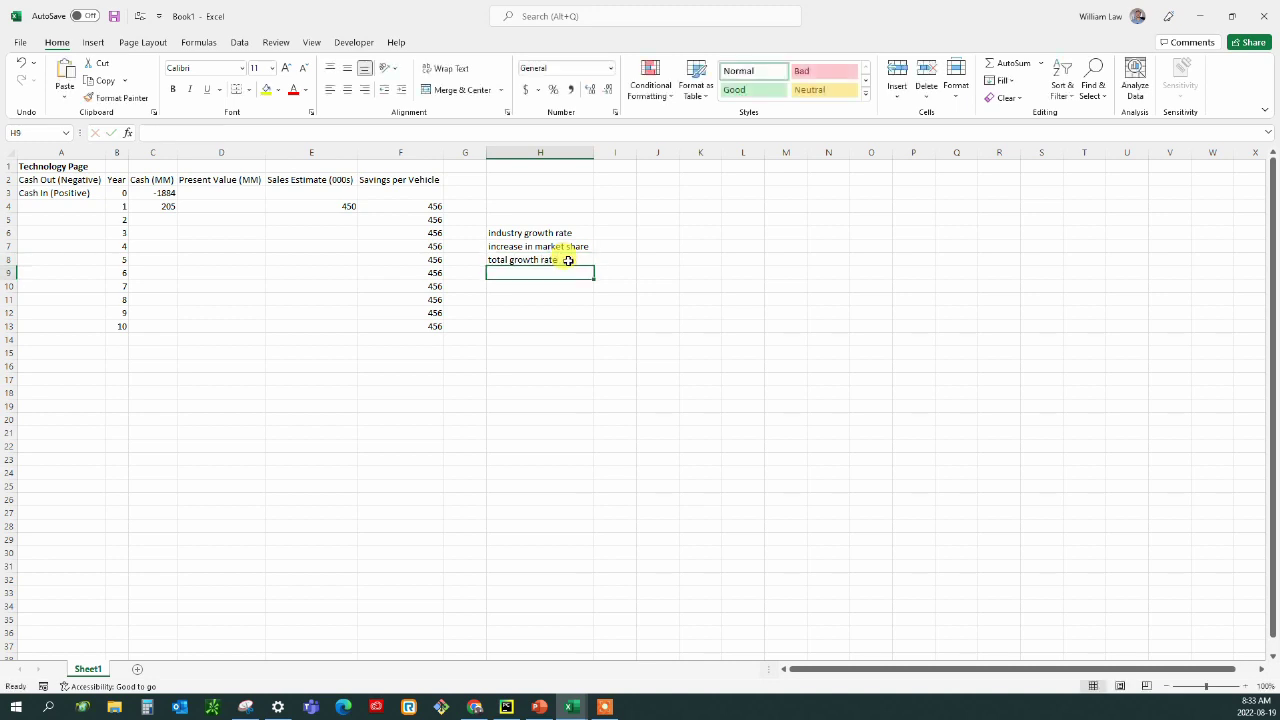
pyautogui.press('Up')
pyautogui.press('Up')
pyautogui.press('Up')
pyautogui.press('Right')
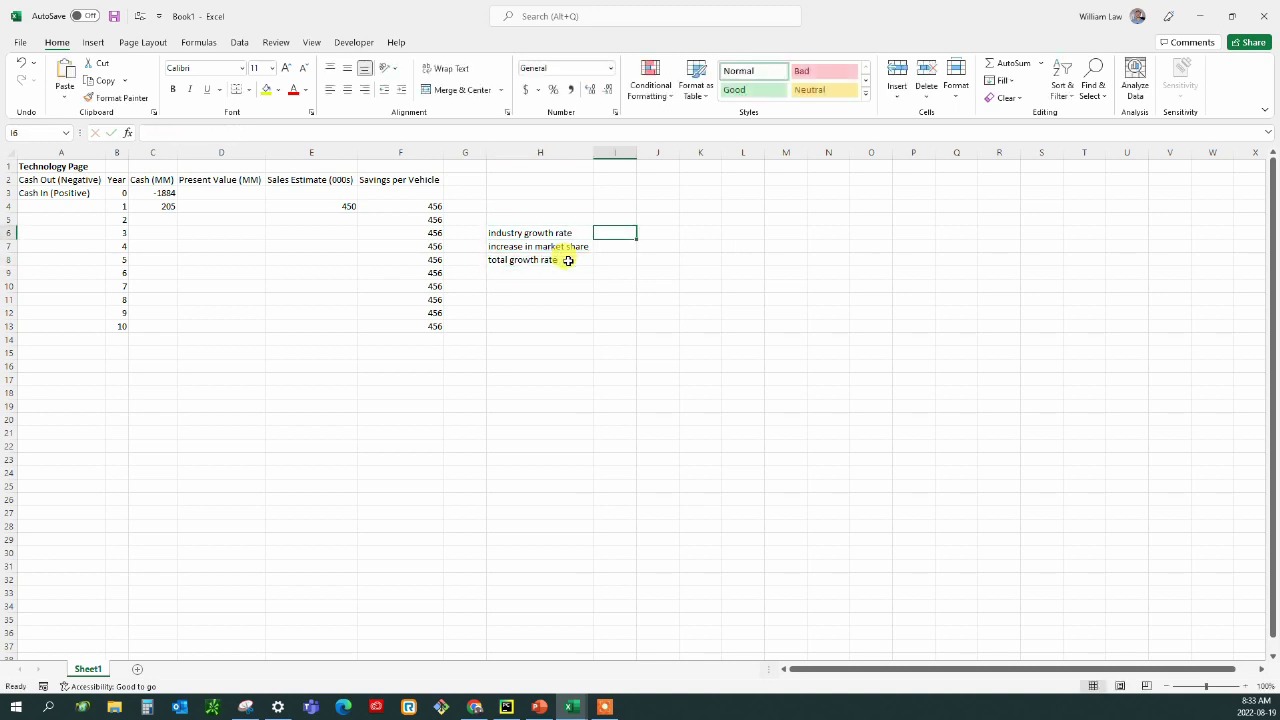
# Switch to Snipping Tool, circle the Market menu on the StratSim technology page capture with the pen, and return to the Excel workbook
pyautogui.hotkey('alt', 'Tab')
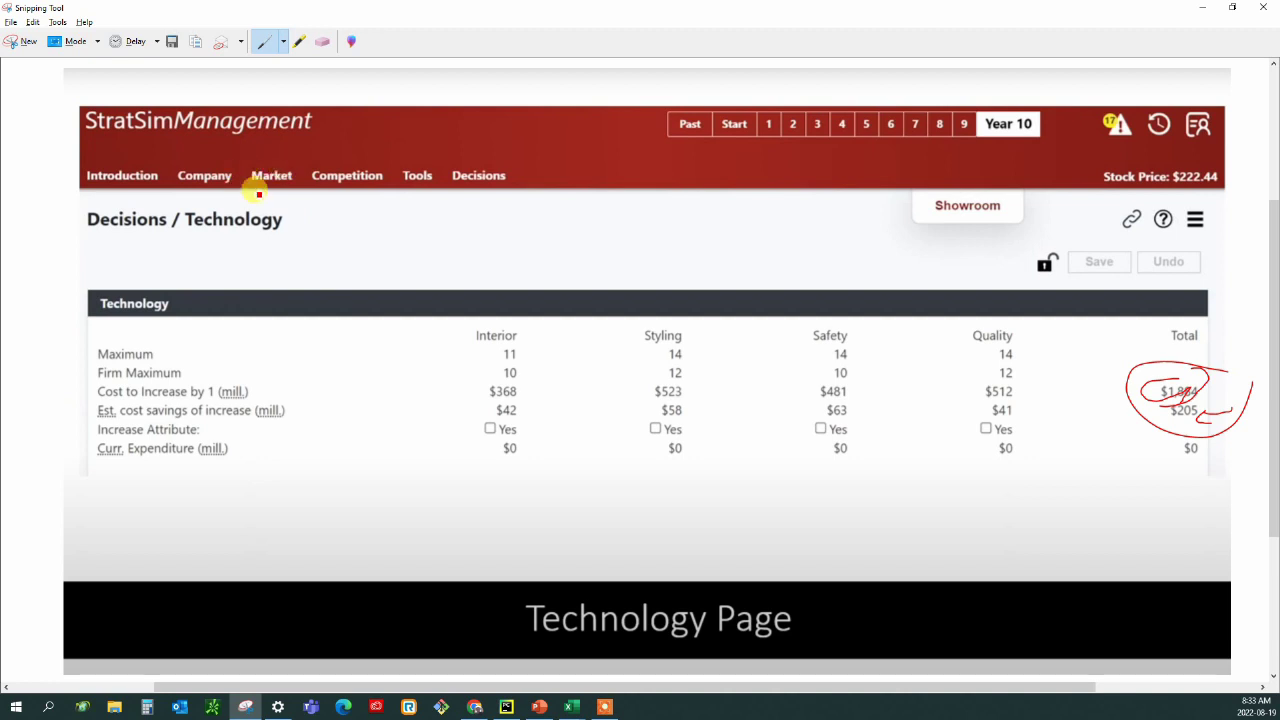
pyautogui.moveTo(300, 171)
pyautogui.mouseDown()
pyautogui.moveTo(250, 180)
pyautogui.moveTo(283, 170)
pyautogui.moveTo(315, 200)
pyautogui.mouseUp()
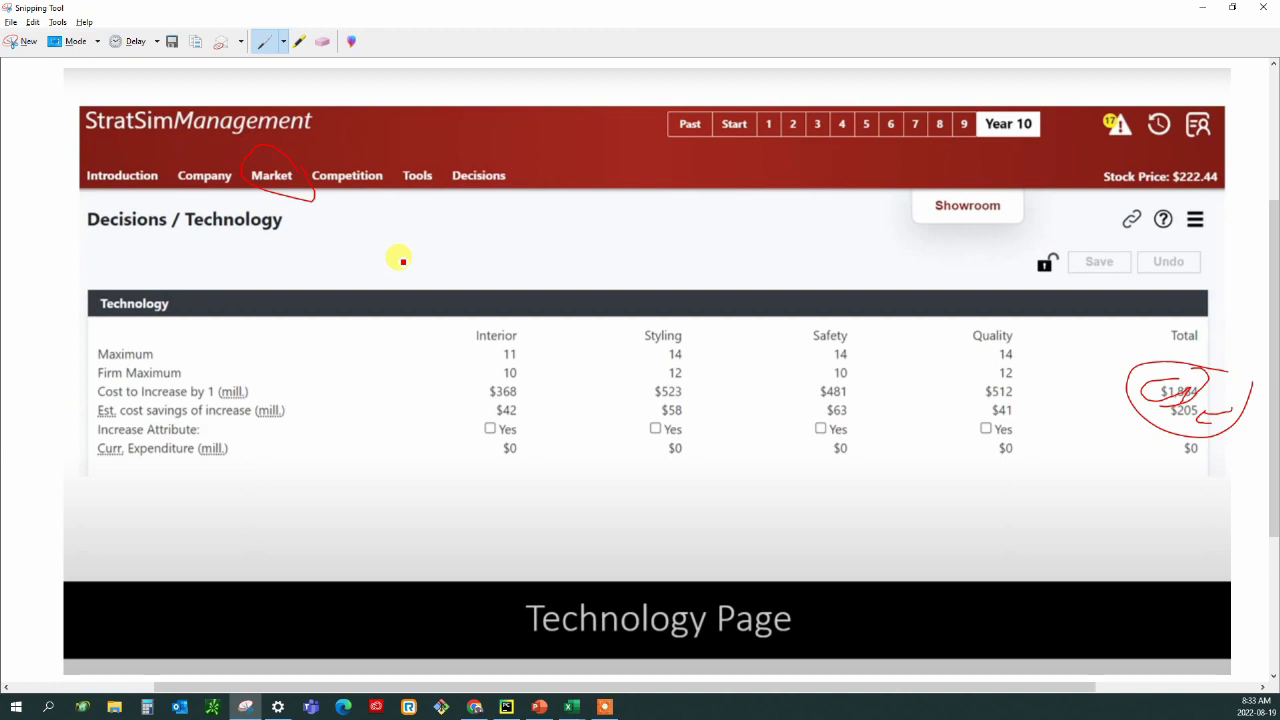
pyautogui.hotkey('alt', 'Tab')
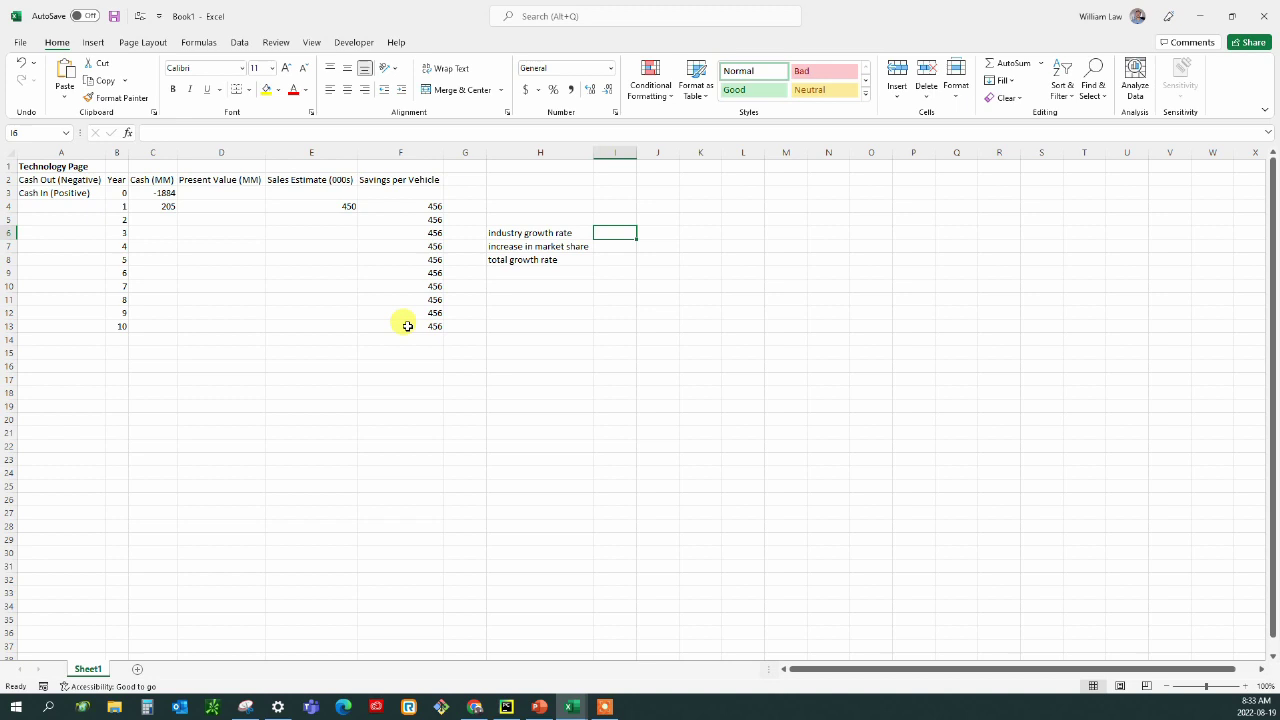
# Enter 5% as the industry growth rate in I6 and 2% as the increase in market share in I7
pyautogui.write('5%')
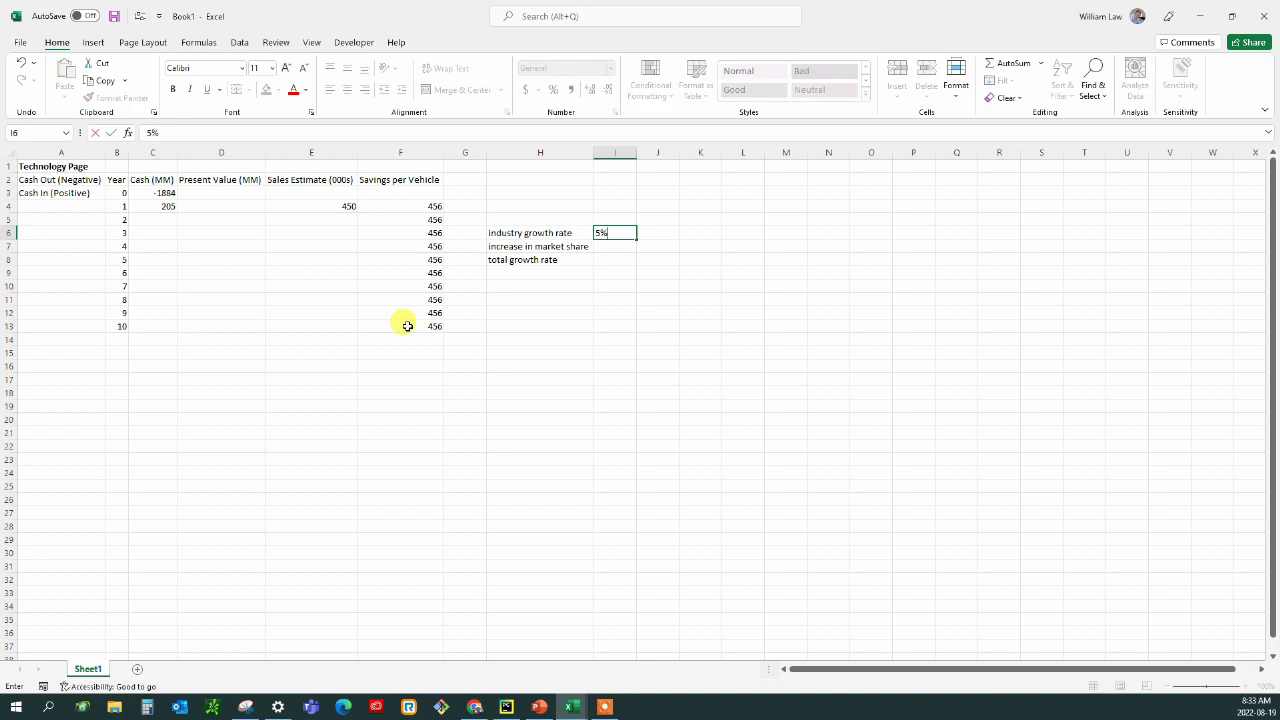
pyautogui.press('Return')
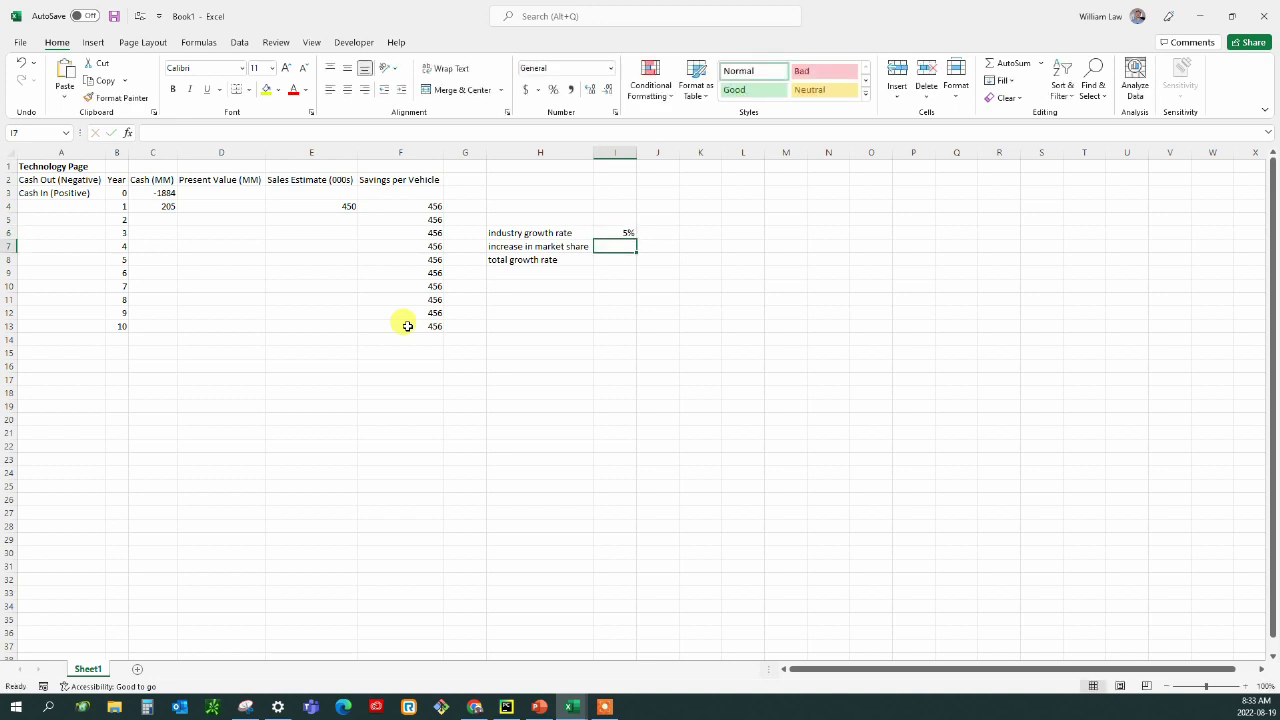
pyautogui.write('2%')
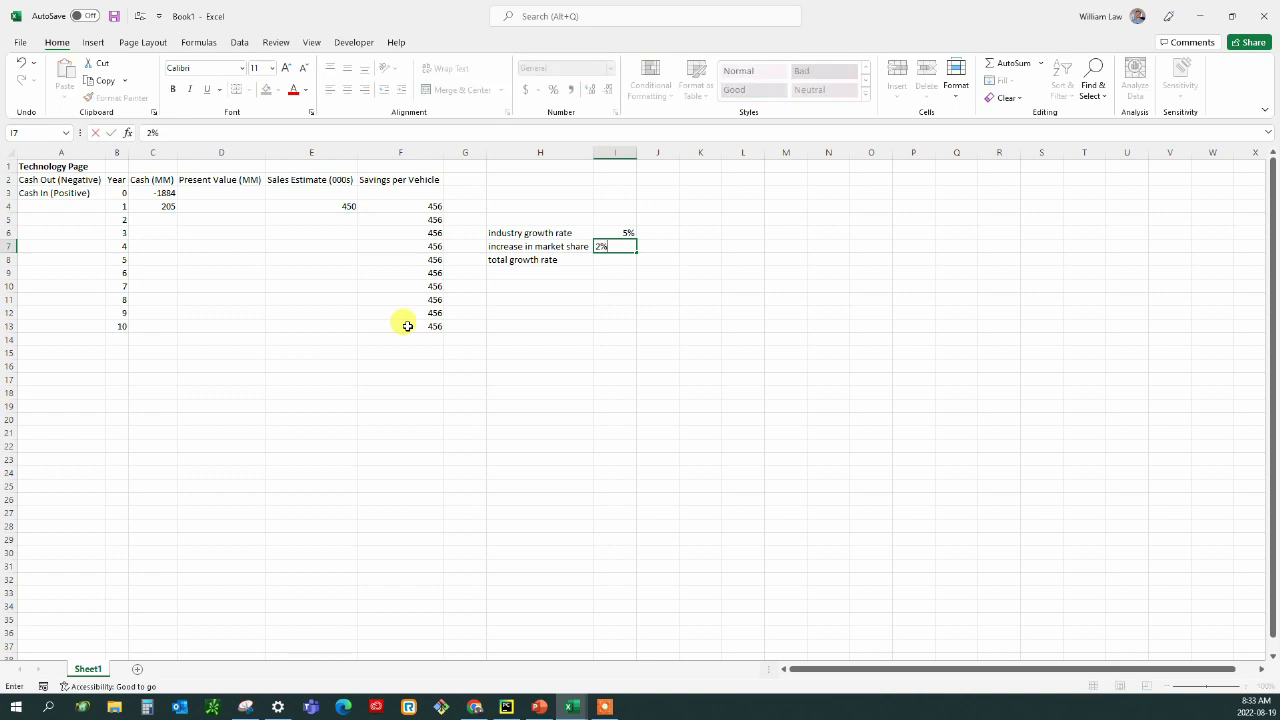
pyautogui.press('Return')
# Calculate the total growth rate in I8 with a SUM formula over I6:I7
pyautogui.hotkey('shift', 'Left')
pyautogui.hotkey('shift', 'Right')
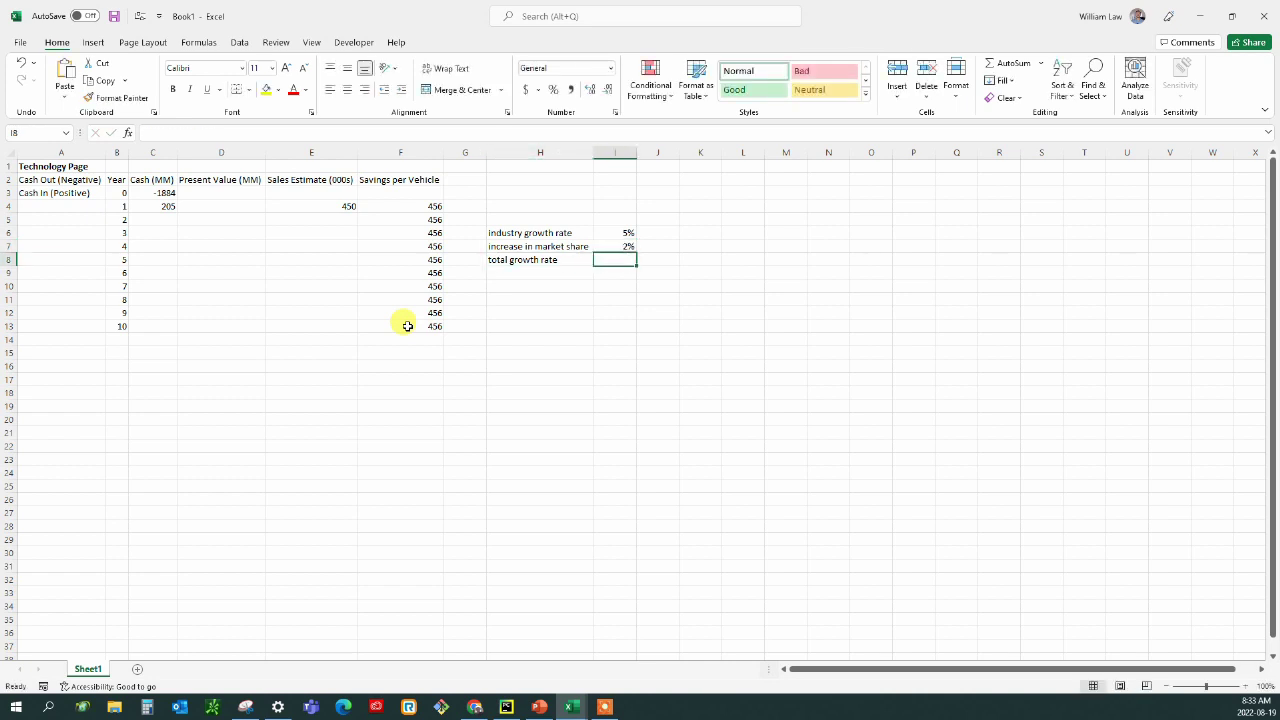
pyautogui.write('=sum(')
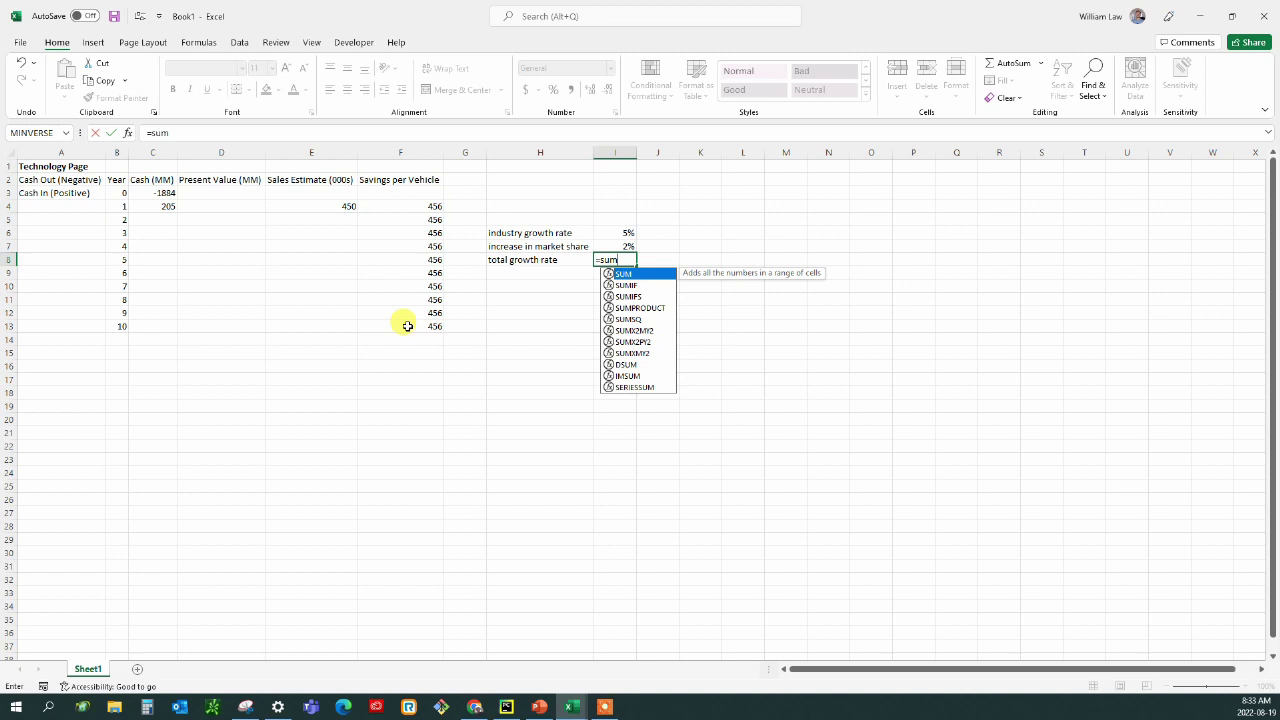
pyautogui.press('Up')
pyautogui.press('Up')
pyautogui.hotkey('shift', 'Down')
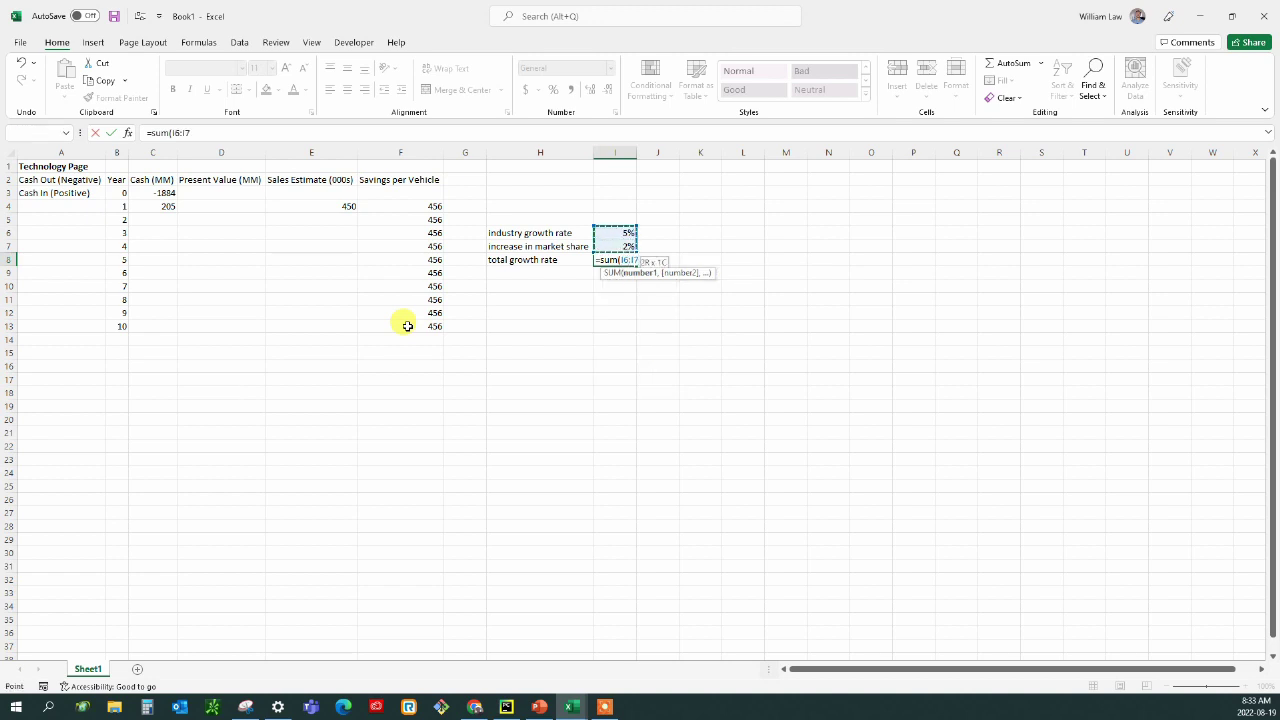
pyautogui.press('Return')
# Calculate the year 2 sales estimate in E5 with =E4*(1+$I$8), locking the total growth rate reference
pyautogui.press('Left')
pyautogui.press('Left')
pyautogui.press('Left')
pyautogui.press('Left')
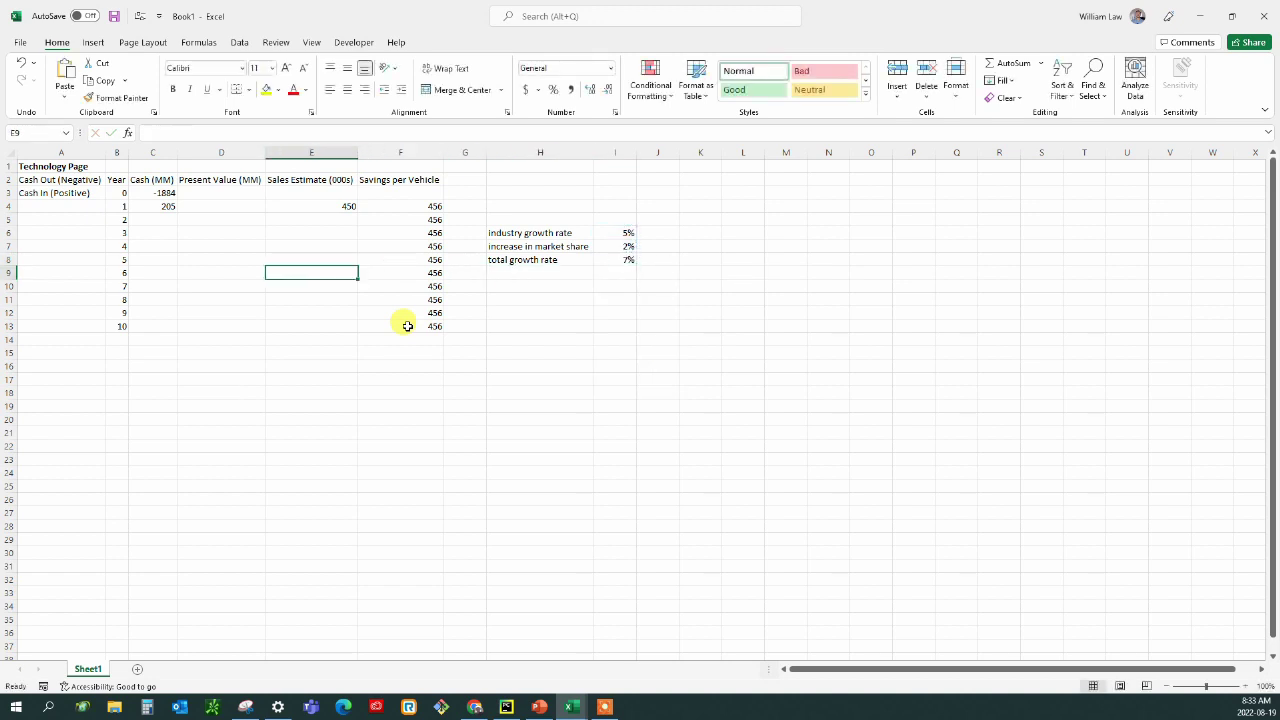
pyautogui.press('Up')
pyautogui.press('Up')
pyautogui.press('Up')
pyautogui.press('Up')
pyautogui.press('Up')
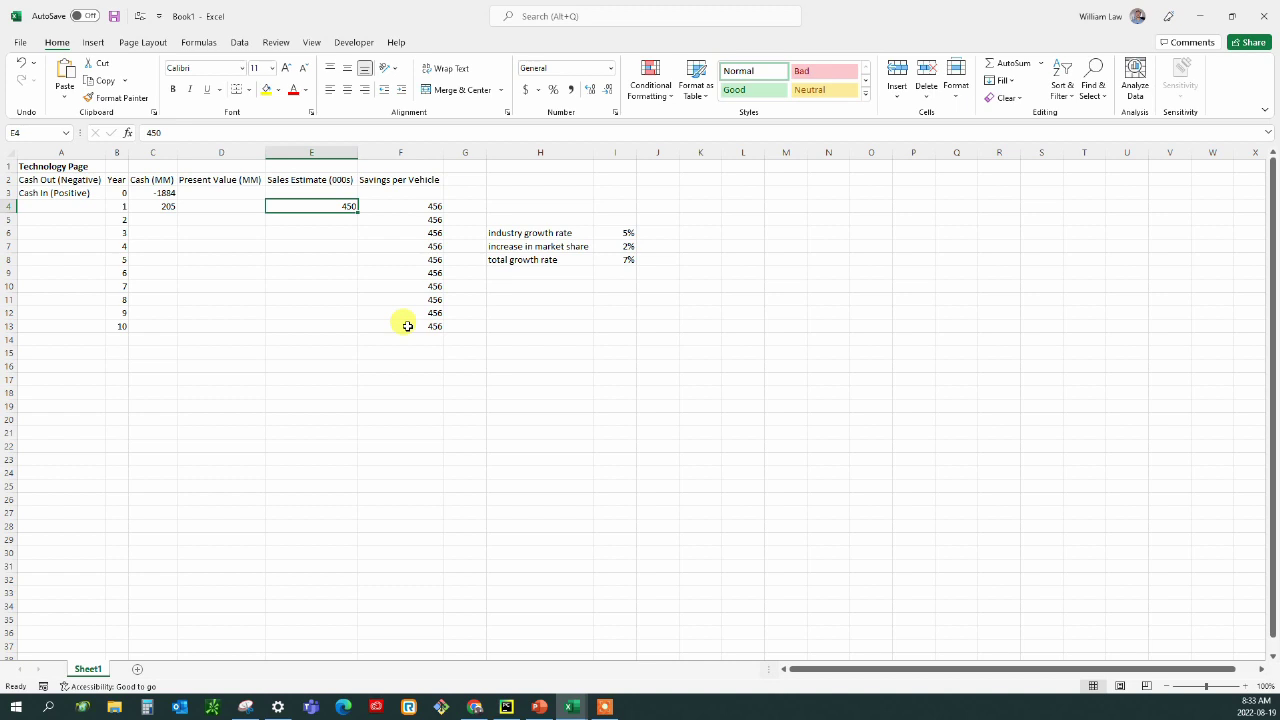
pyautogui.press('Down')
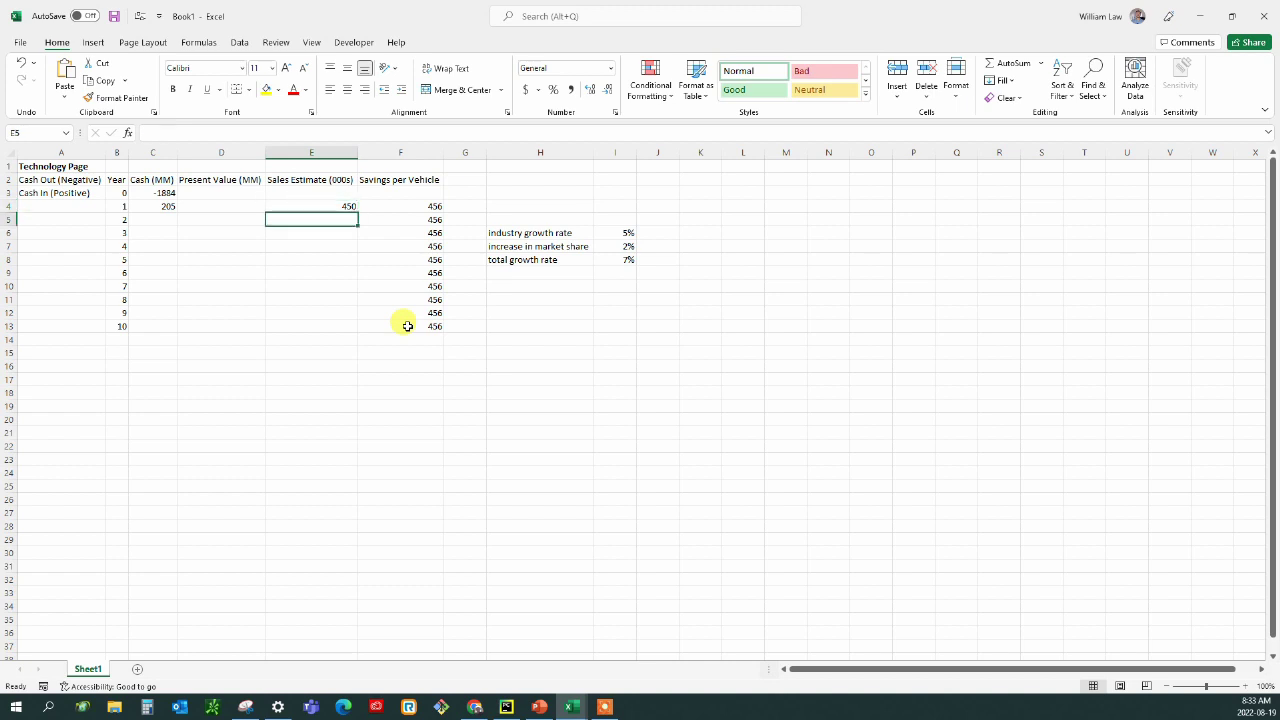
pyautogui.write('=')
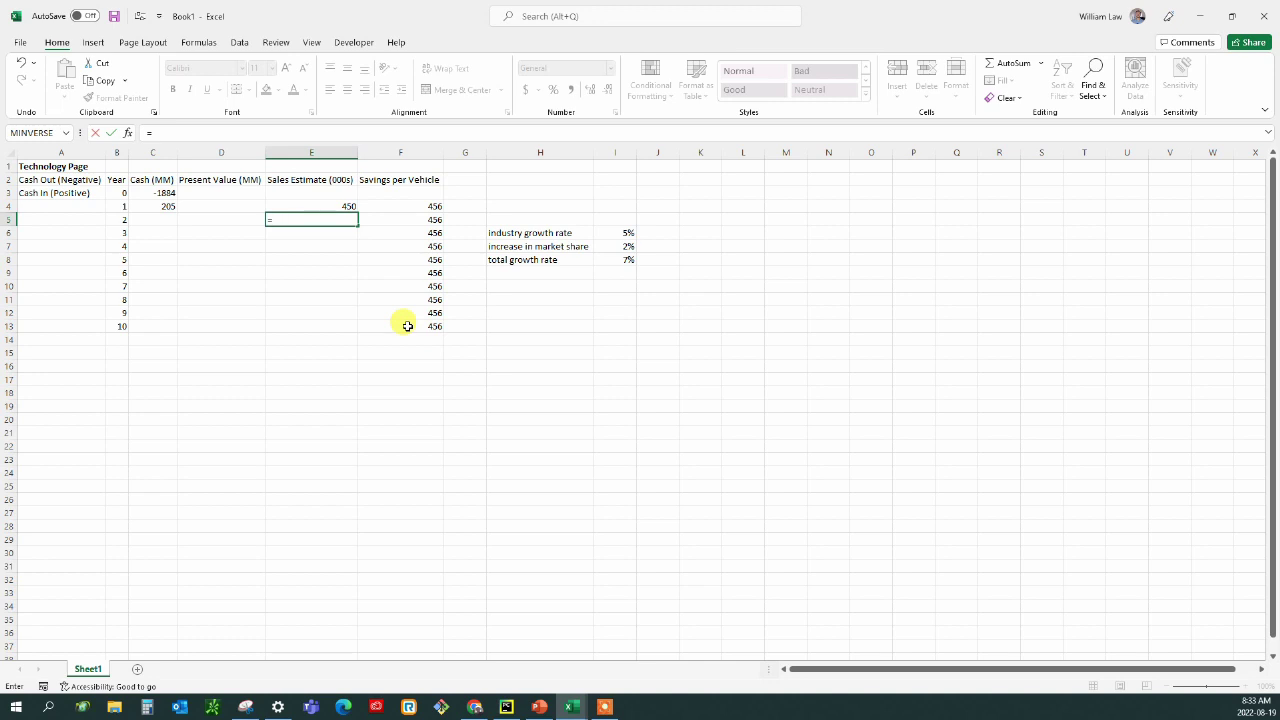
pyautogui.click(328, 206)
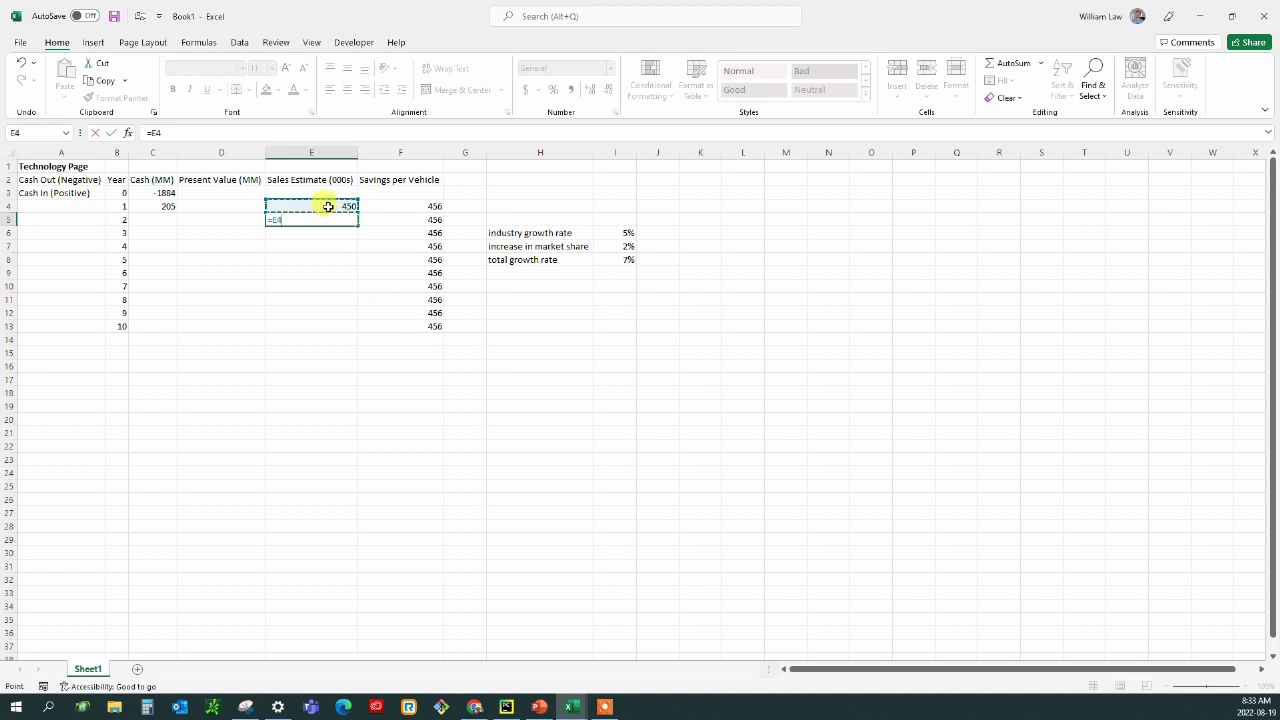
pyautogui.write('*')
pyautogui.click(616, 260)
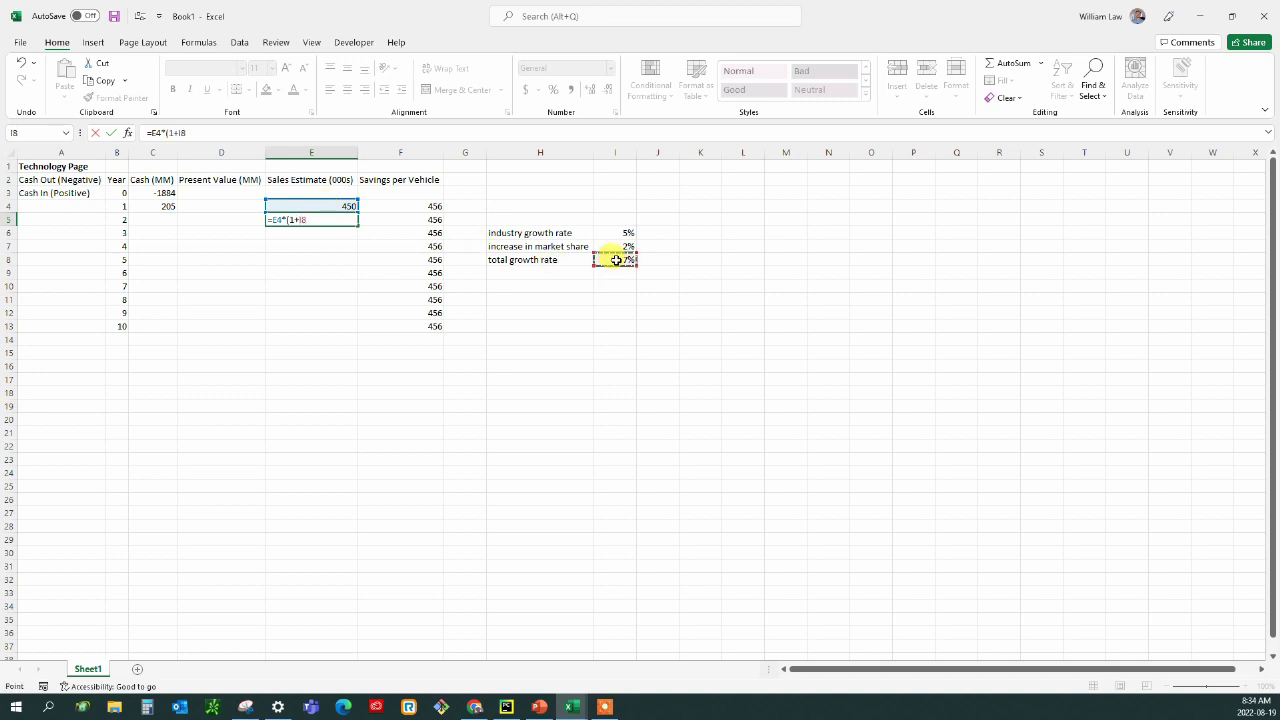
pyautogui.press('F4')
pyautogui.write(')')
pyautogui.hotkey('ctrl', 'Return')
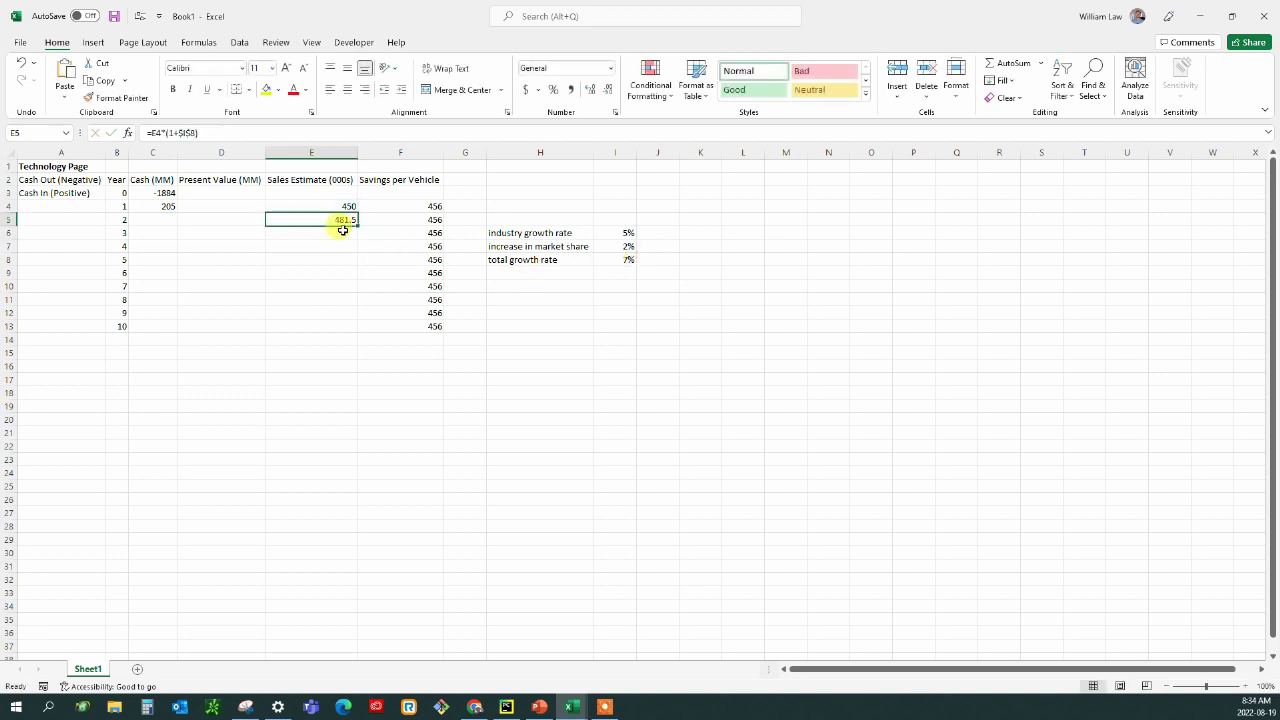
# Fill the sales estimate formula from E5 down to E13, and show the values without decimals
pyautogui.moveTo(358, 224); pyautogui.dragTo(355, 334)
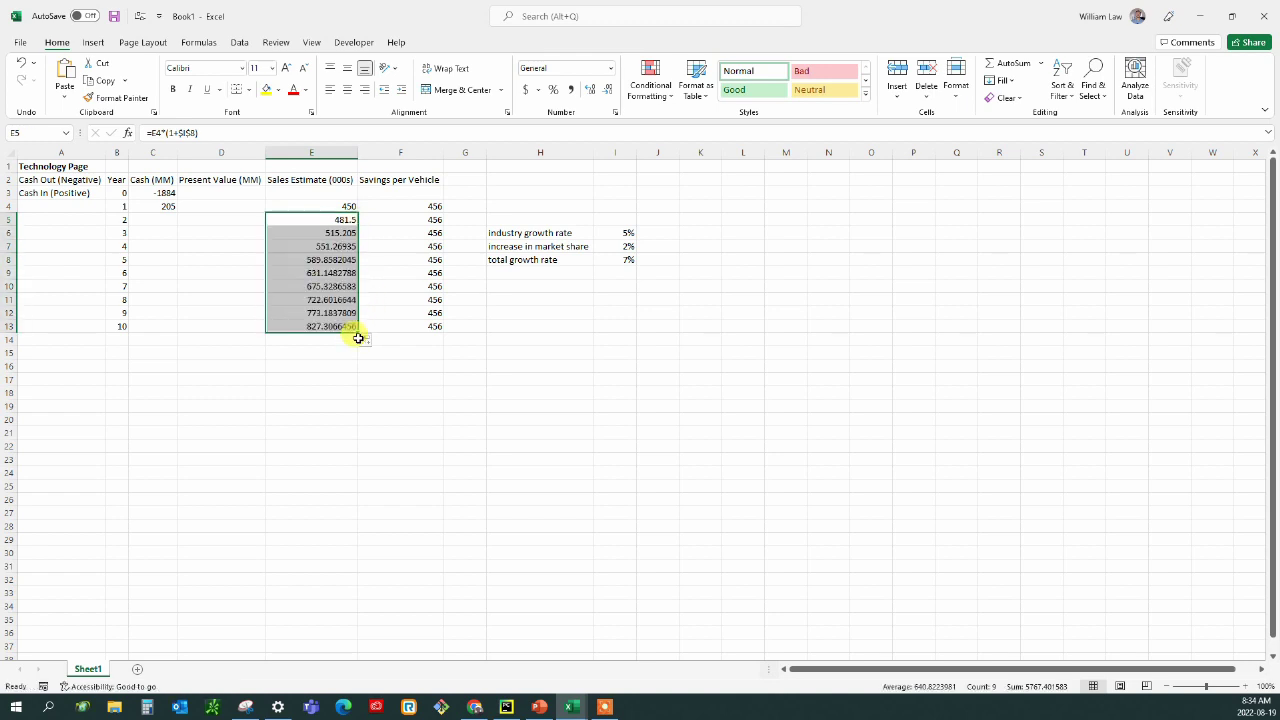
pyautogui.click(607, 90)
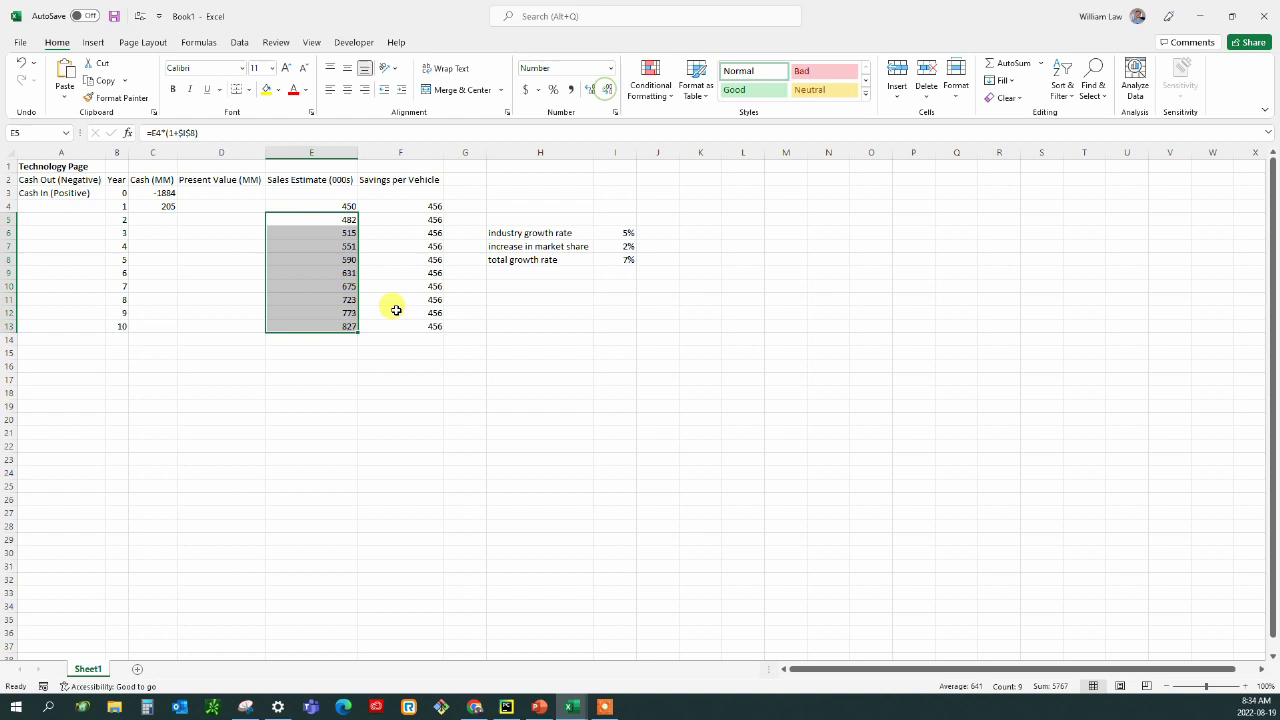
pyautogui.click(336, 325)
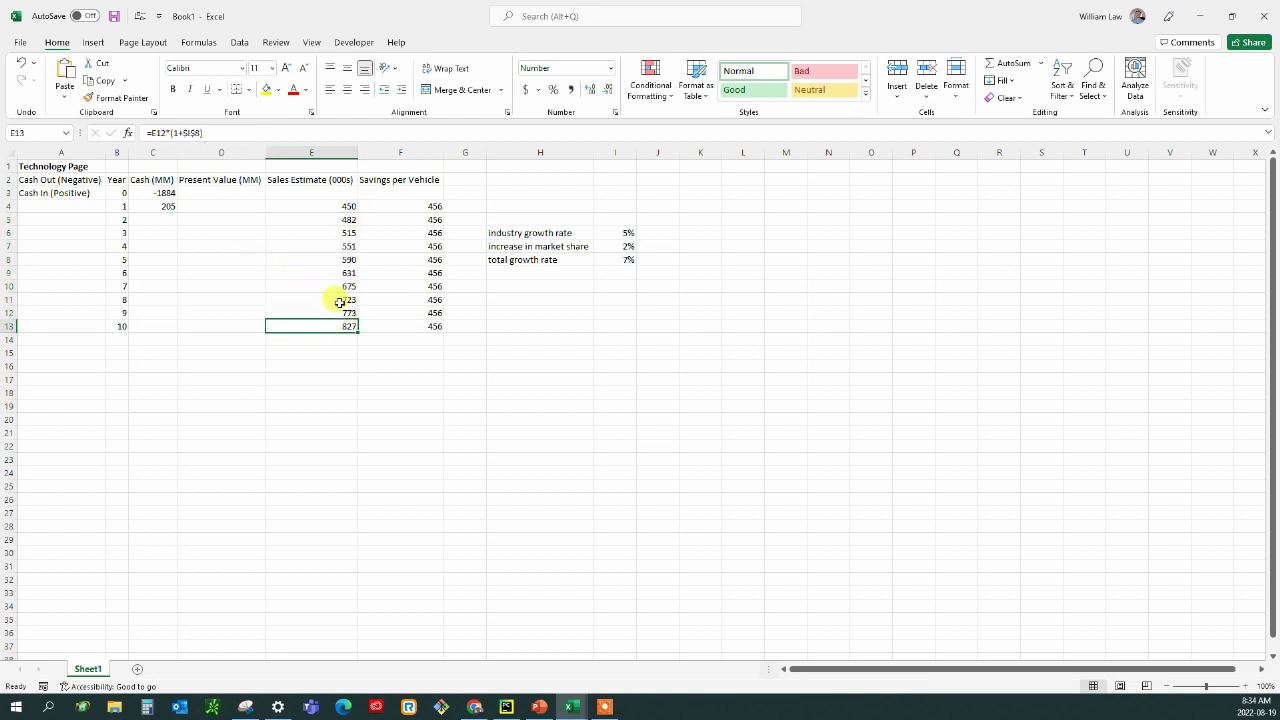
pyautogui.click(410, 328)
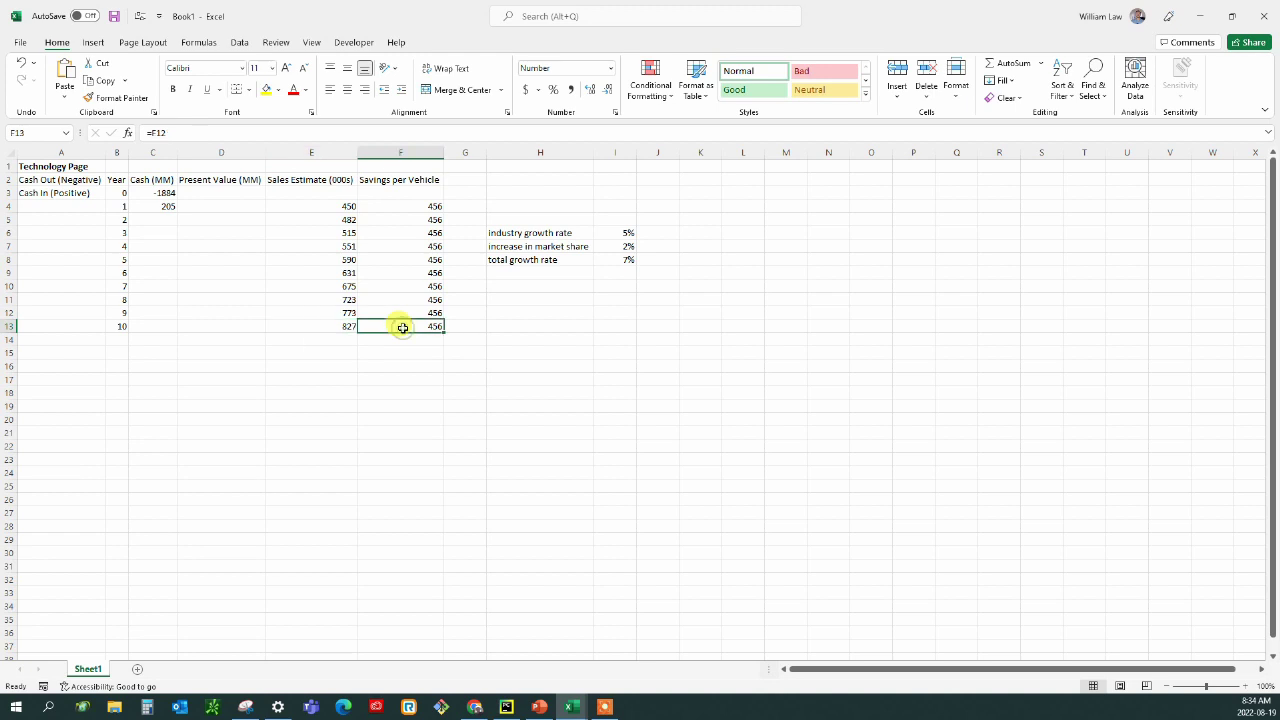
pyautogui.click(331, 217)
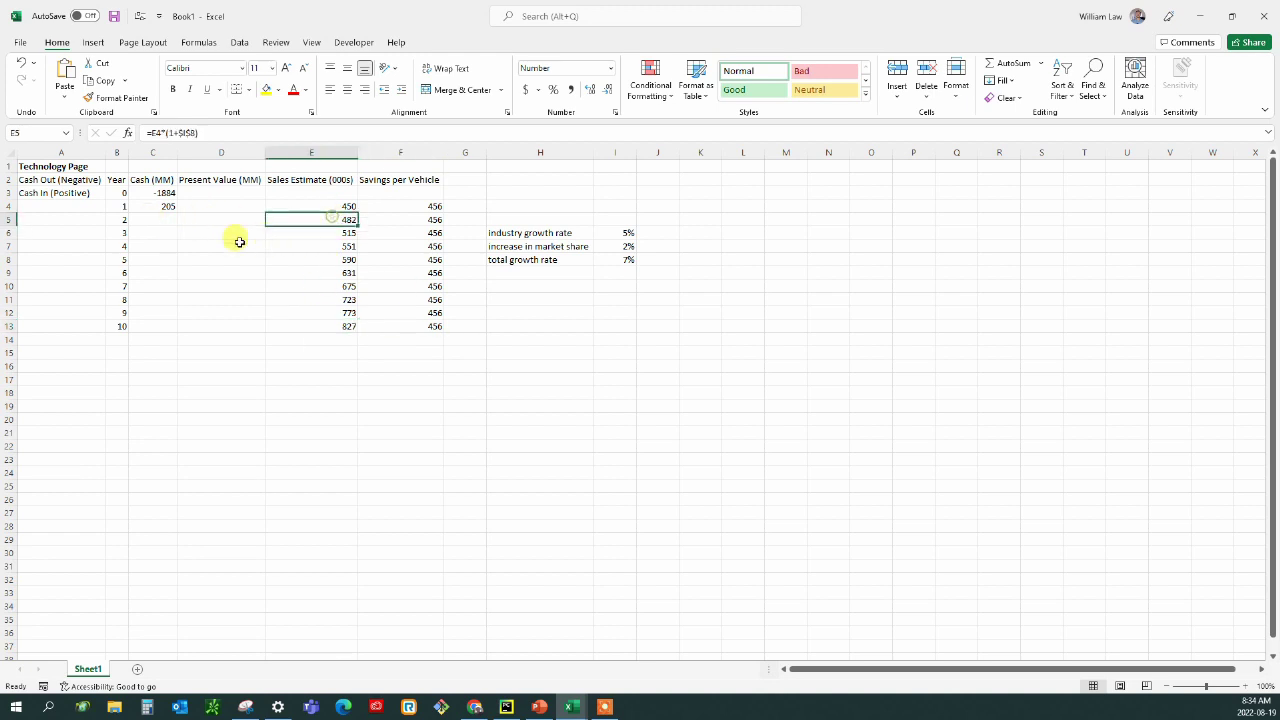
# Calculate the year 2 cash in C5 from sales and savings per vehicle with =E5*1000*F5/1000000
pyautogui.doubleClick(154, 219)
pyautogui.write('=')
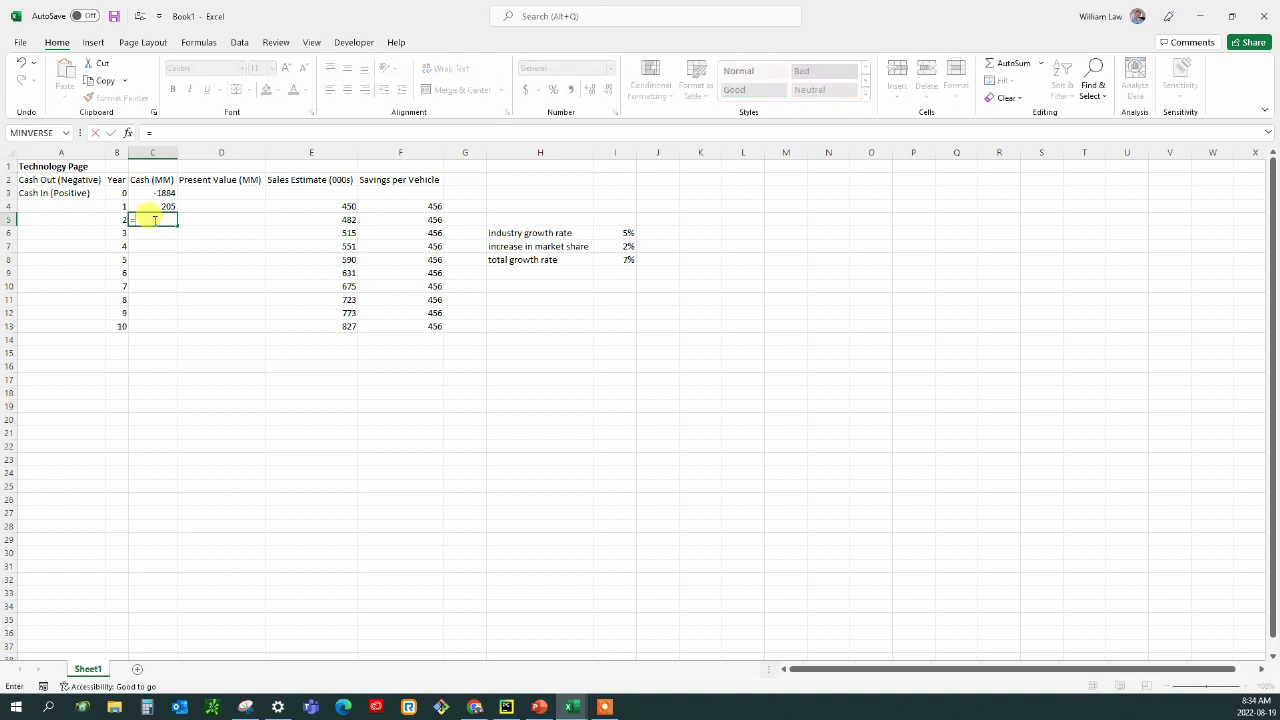
pyautogui.click(311, 218)
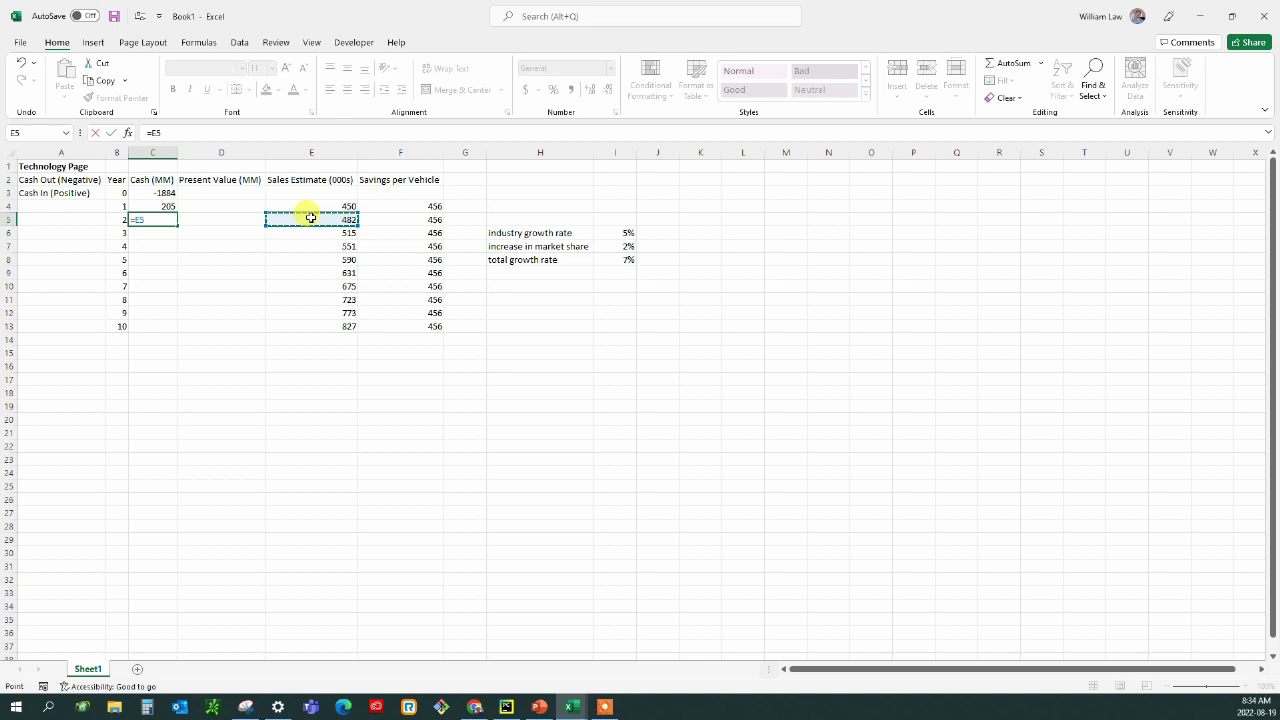
pyautogui.write('*1000*')
pyautogui.click(389, 219)
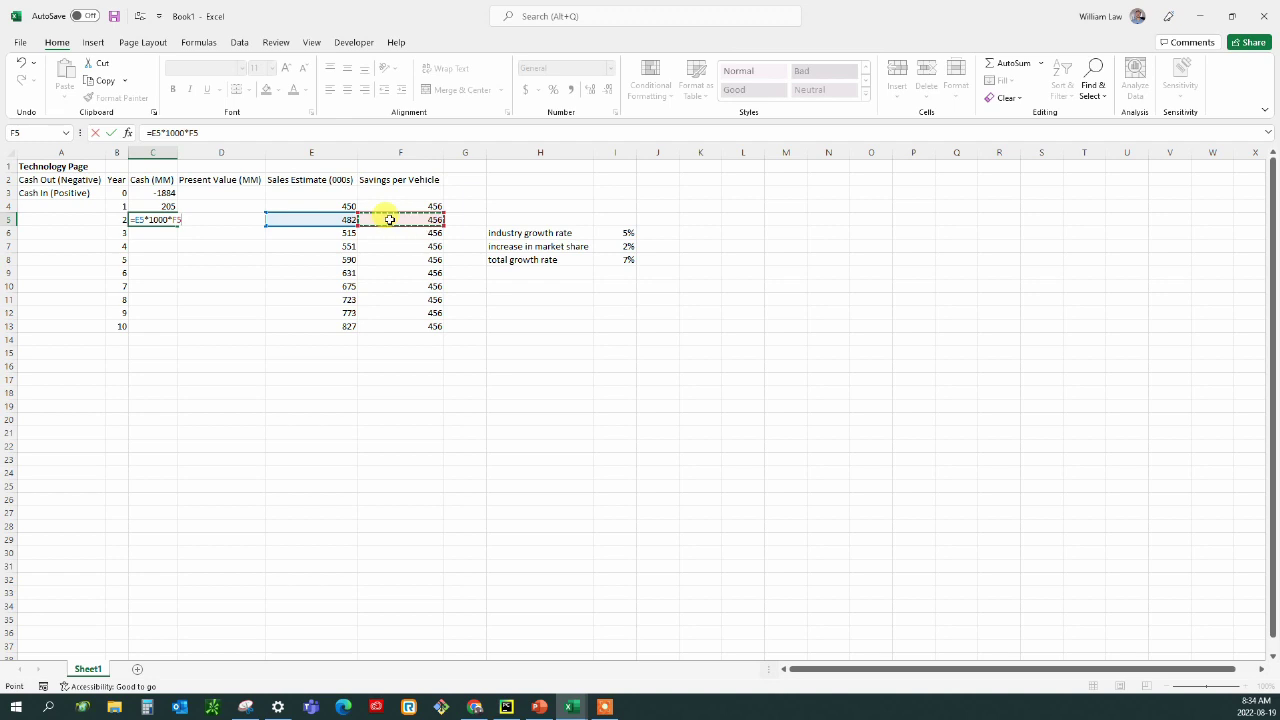
pyautogui.write('/1000000')
pyautogui.press('Return')
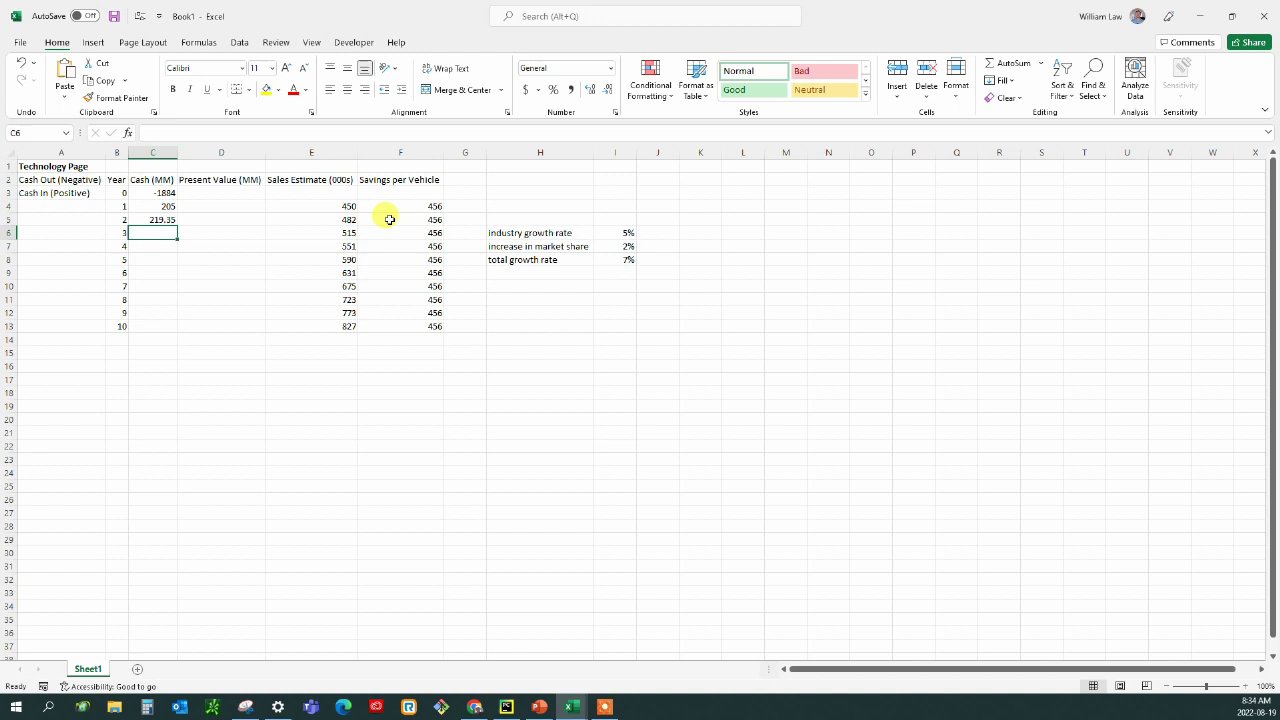
# Fill the cash formula from C5 down to C13, and show the values without decimals
pyautogui.click(145, 220)
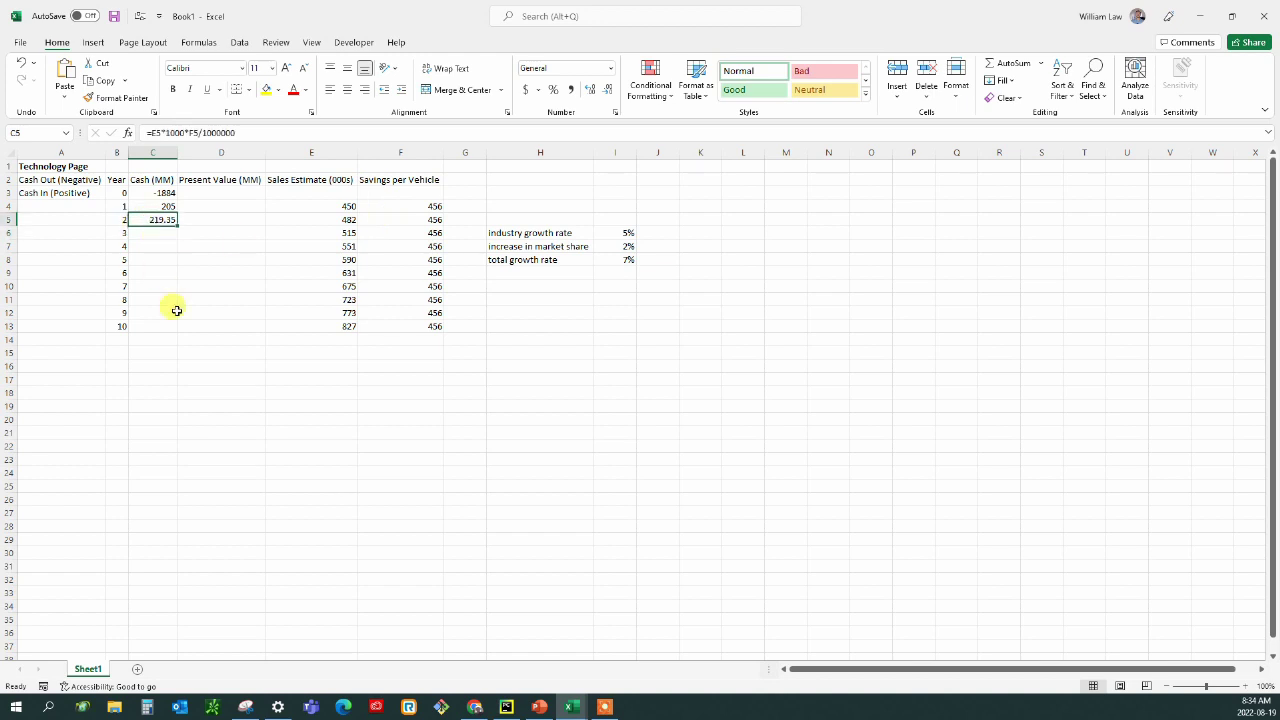
pyautogui.click(140, 205)
pyautogui.click(147, 220)
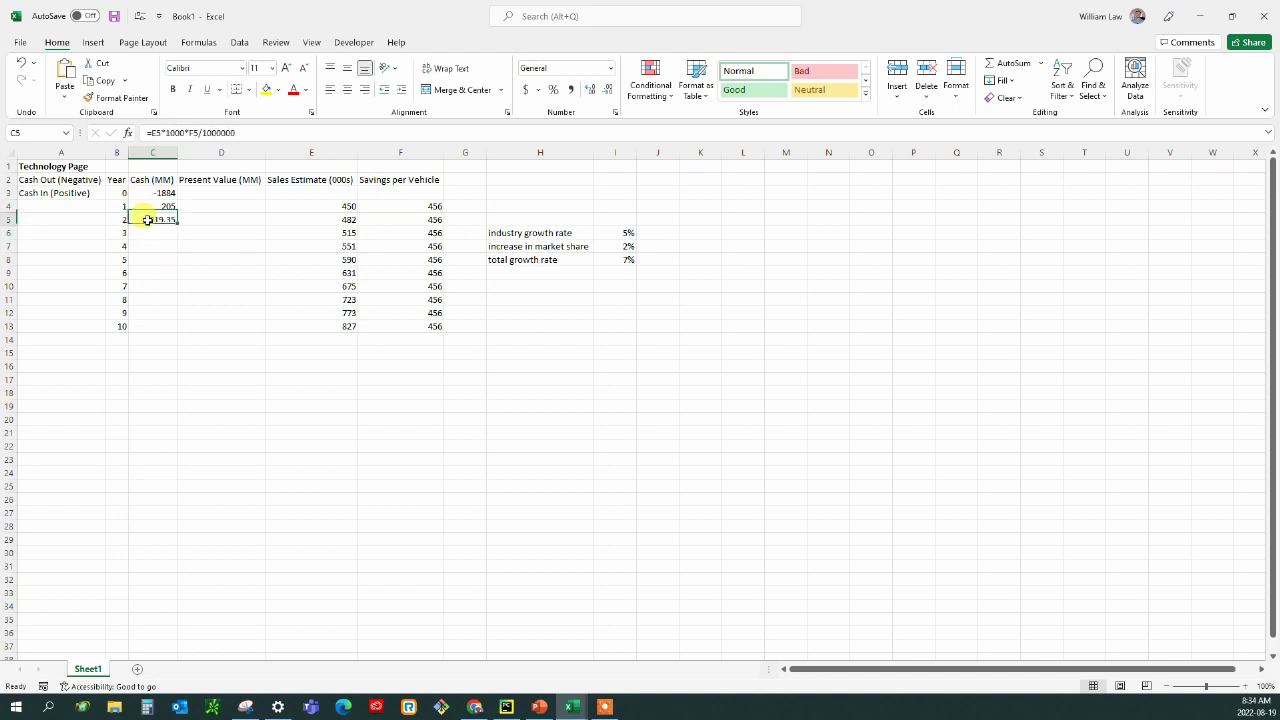
pyautogui.moveTo(176, 224); pyautogui.dragTo(170, 333)
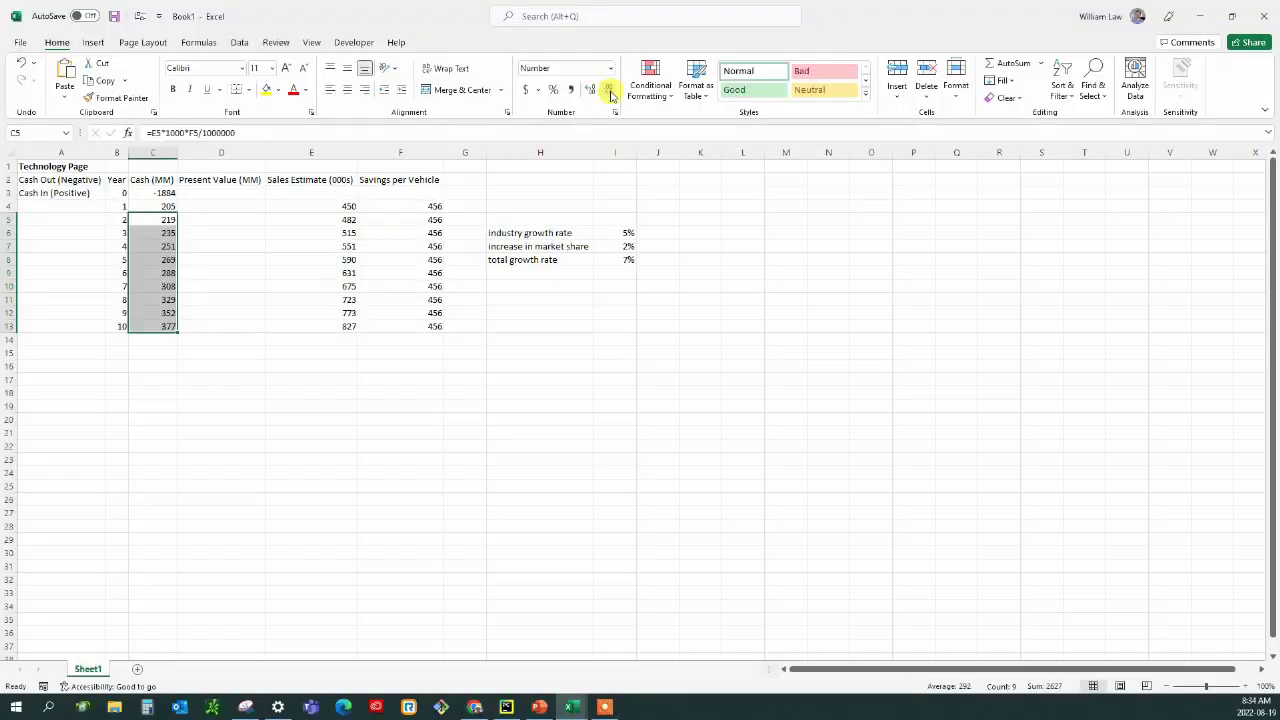
# Enter the label "Total" in B14, below the last year of the table
pyautogui.click(122, 340)
pyautogui.write('Total')
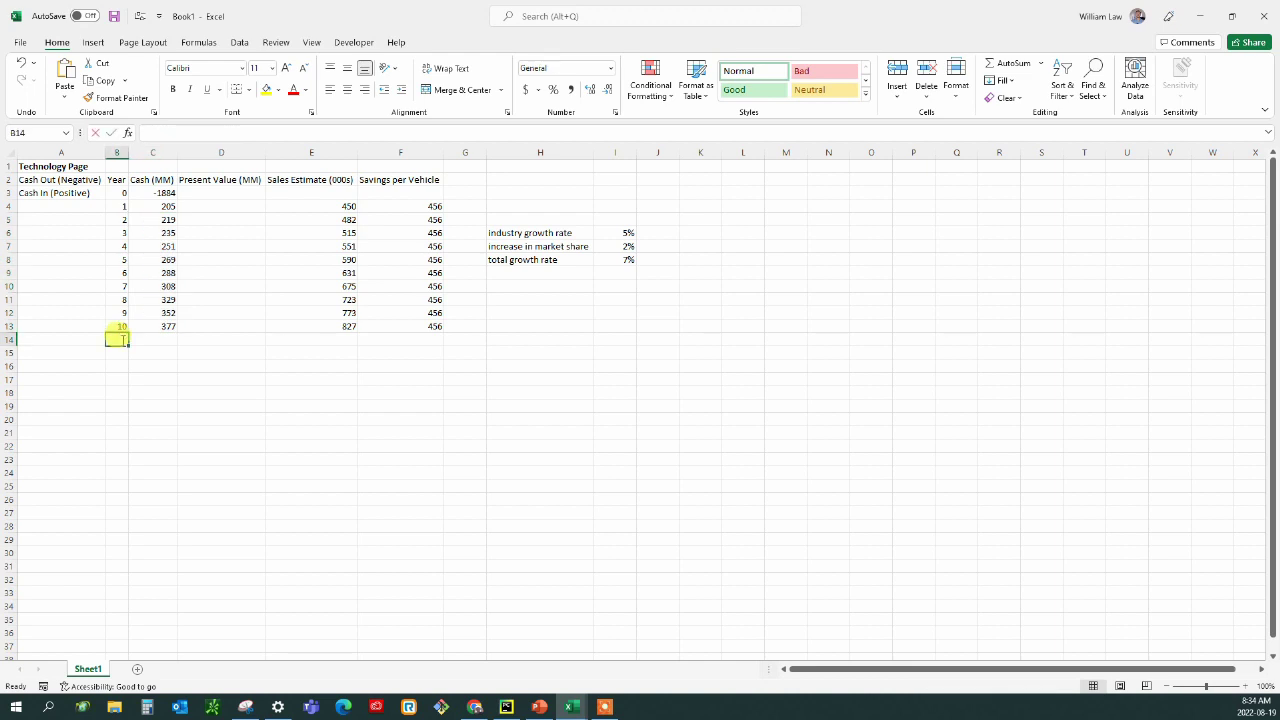
pyautogui.press('Tab')
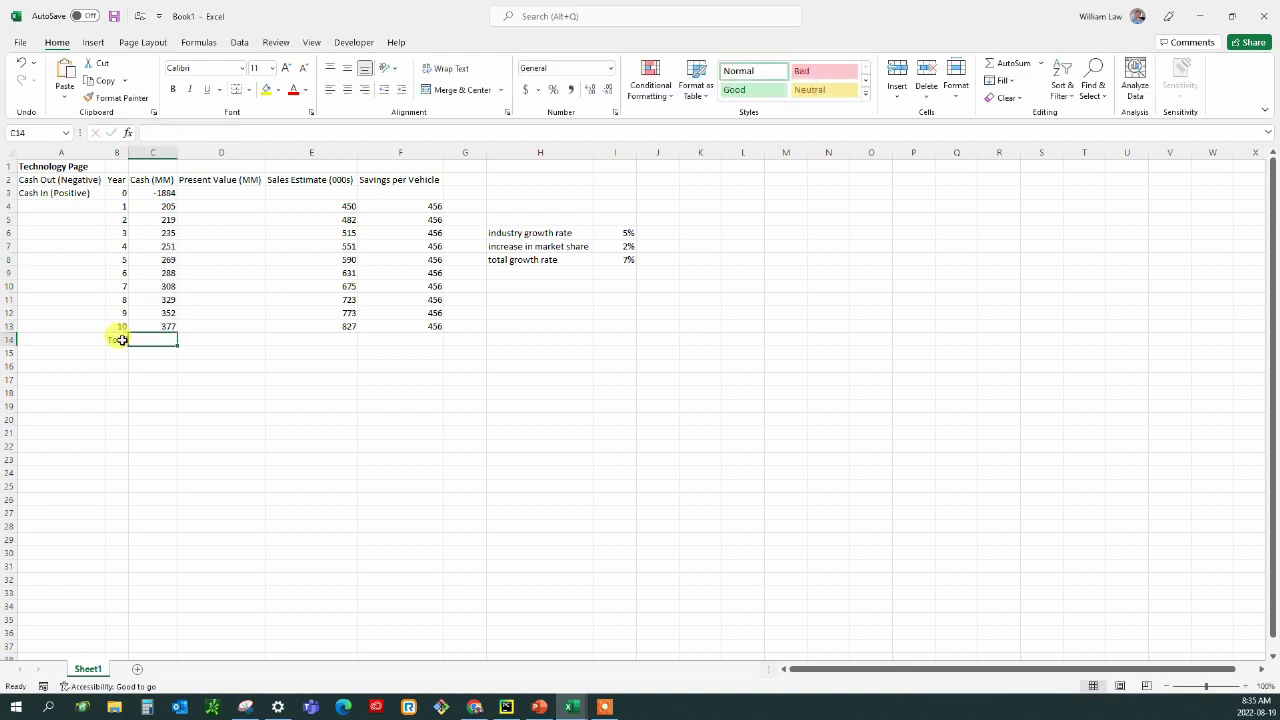
# Total the cash for years 0 to 10 in C14 with =SUM(C3:C13)
pyautogui.write('=sum')
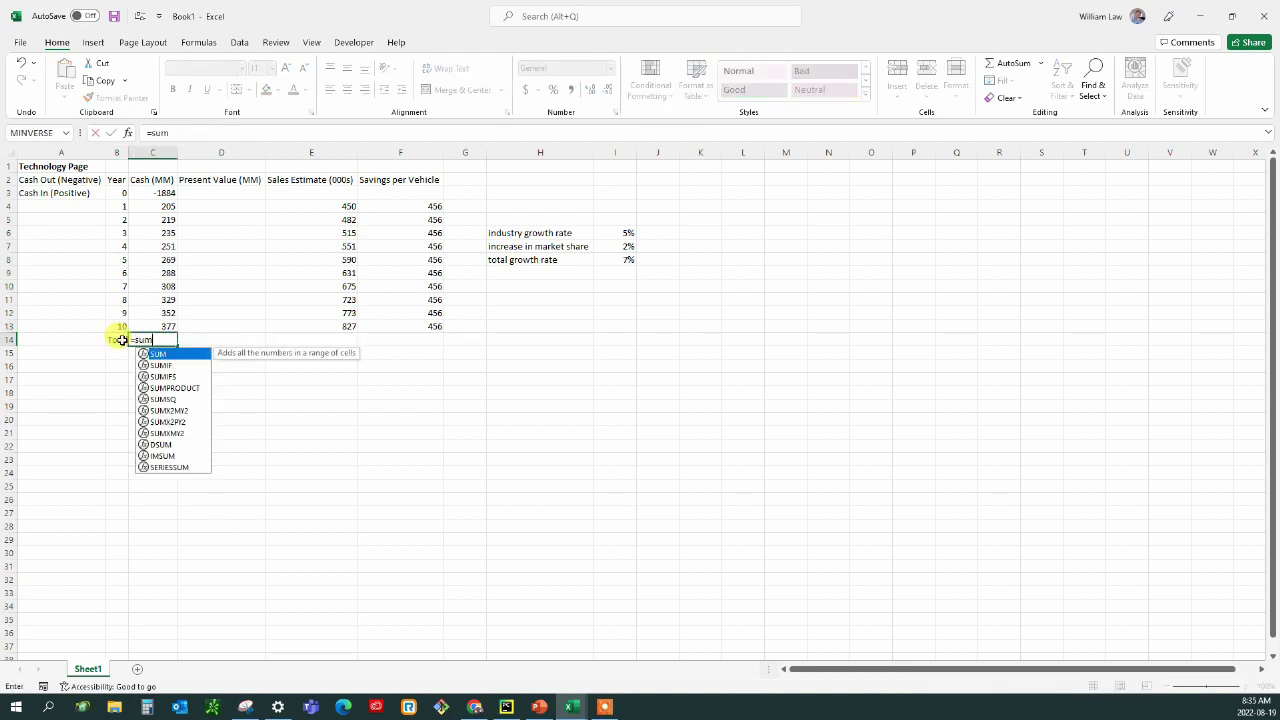
pyautogui.write('(')
pyautogui.press('Up')
pyautogui.hotkey('shift', 'Up')
pyautogui.hotkey('shift', 'Up')
pyautogui.hotkey('shift', 'Up')
pyautogui.hotkey('shift', 'Up')
pyautogui.hotkey('shift', 'Up')
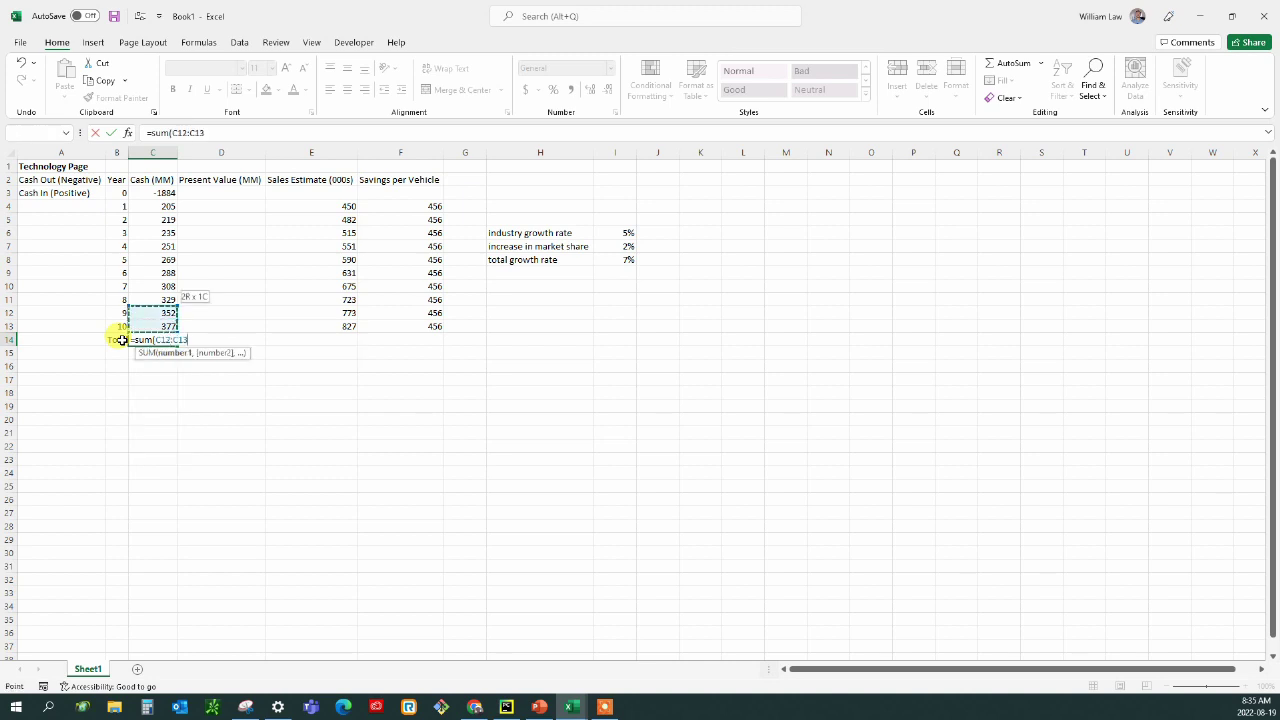
pyautogui.hotkey('shift', 'Up')
pyautogui.hotkey('shift', 'Up')
pyautogui.hotkey('shift', 'Up')
pyautogui.hotkey('shift', 'Up')
pyautogui.hotkey('shift', 'Up')
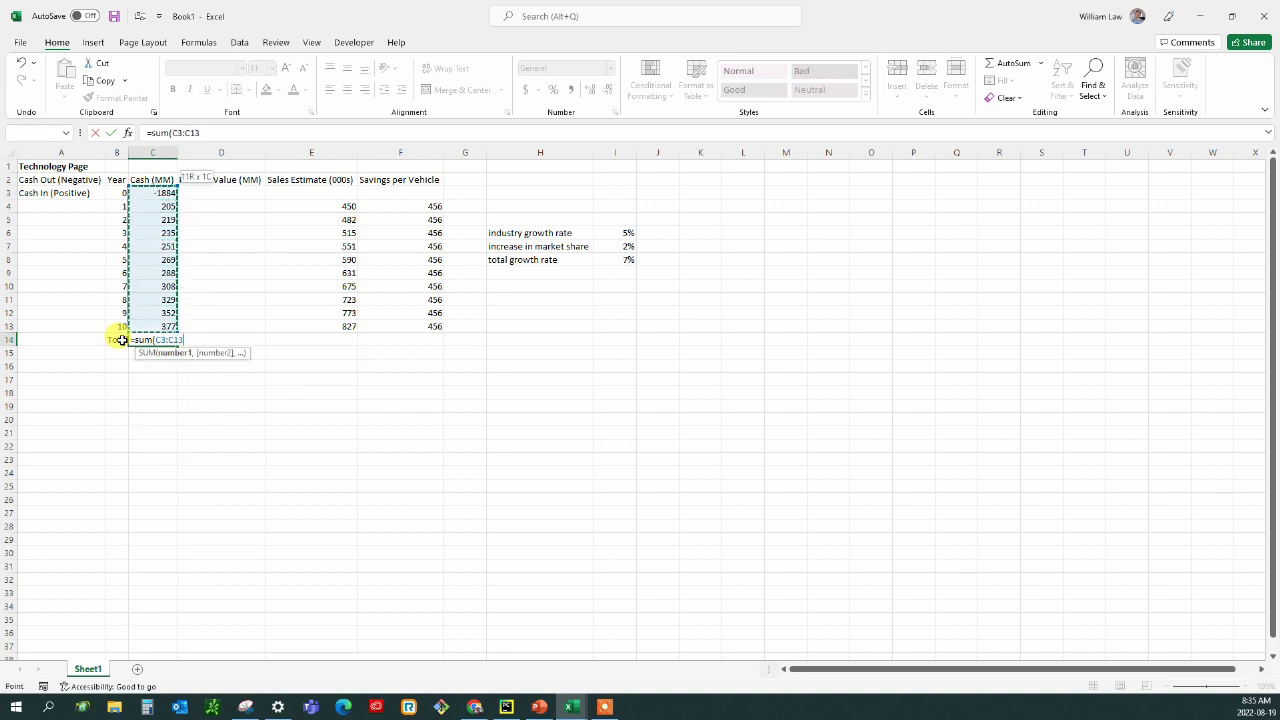
pyautogui.press('Return')
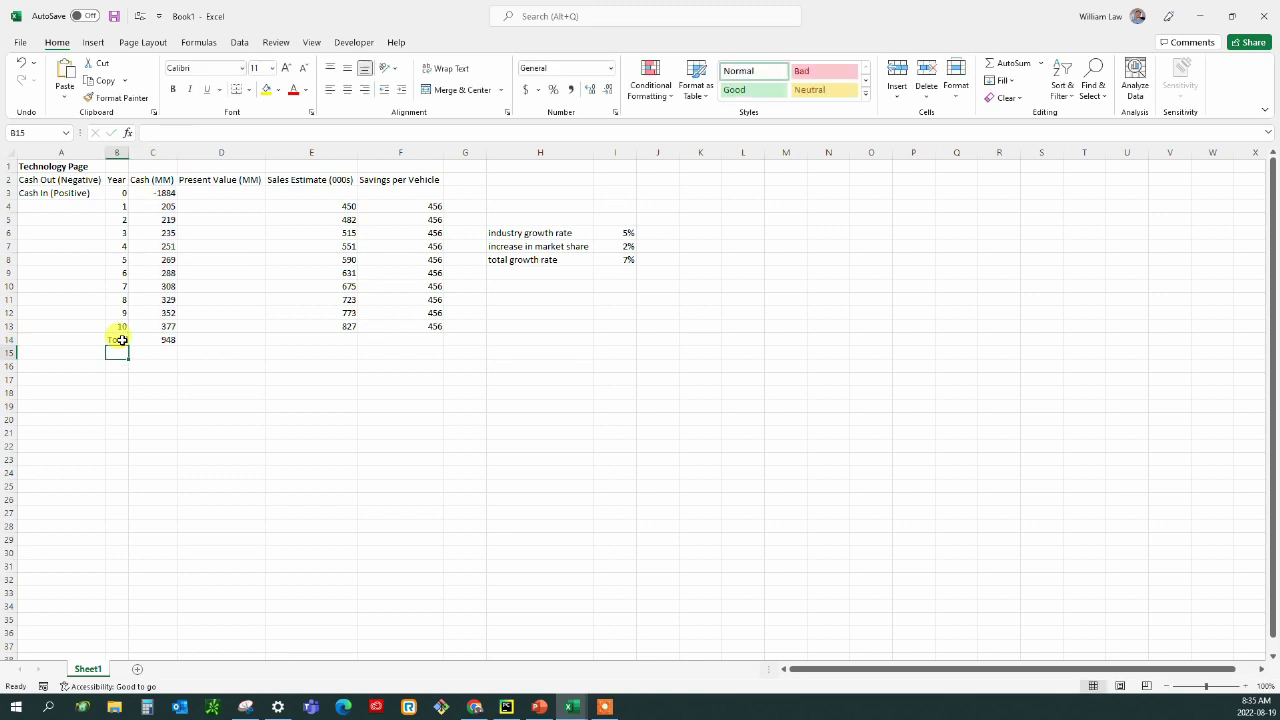
pyautogui.press('Up')
pyautogui.press('Right')
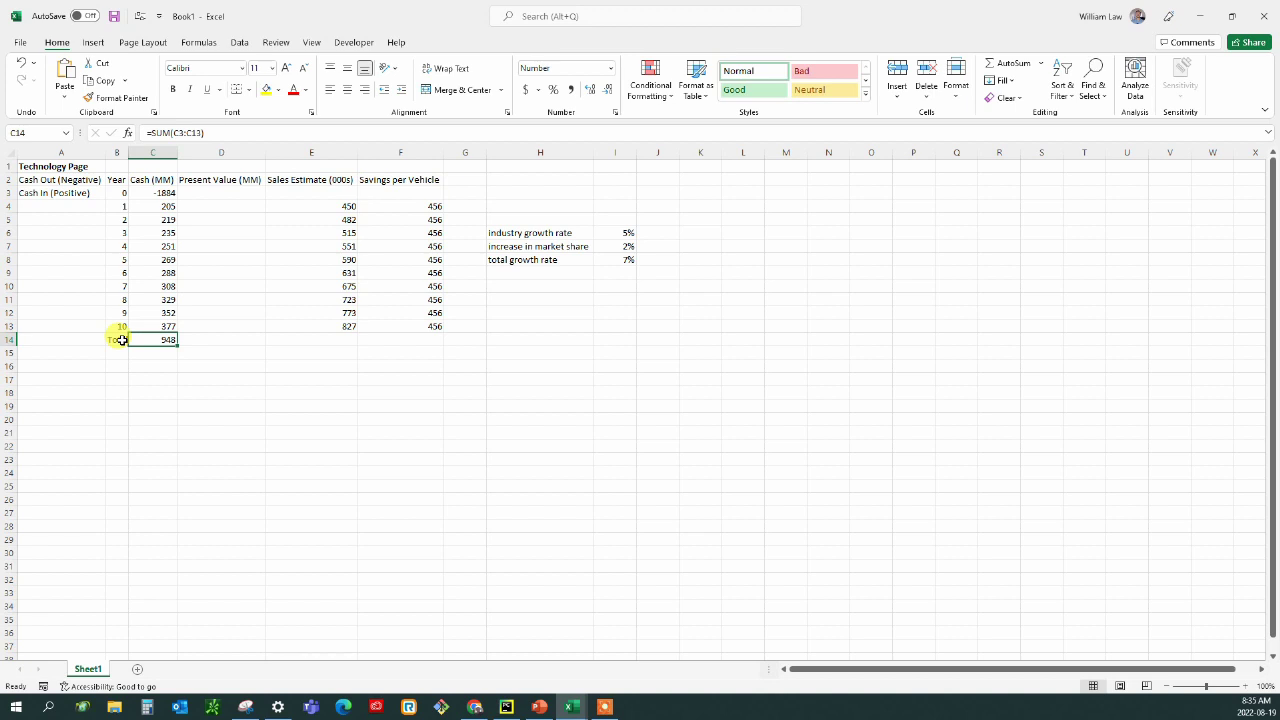
pyautogui.press('Right')
pyautogui.press('Up')
pyautogui.press('Up')
pyautogui.press('Up')
pyautogui.press('Up')
pyautogui.press('Up')
pyautogui.press('Up')
pyautogui.press('Up')
pyautogui.press('Up')
pyautogui.press('Up')
pyautogui.press('Up')
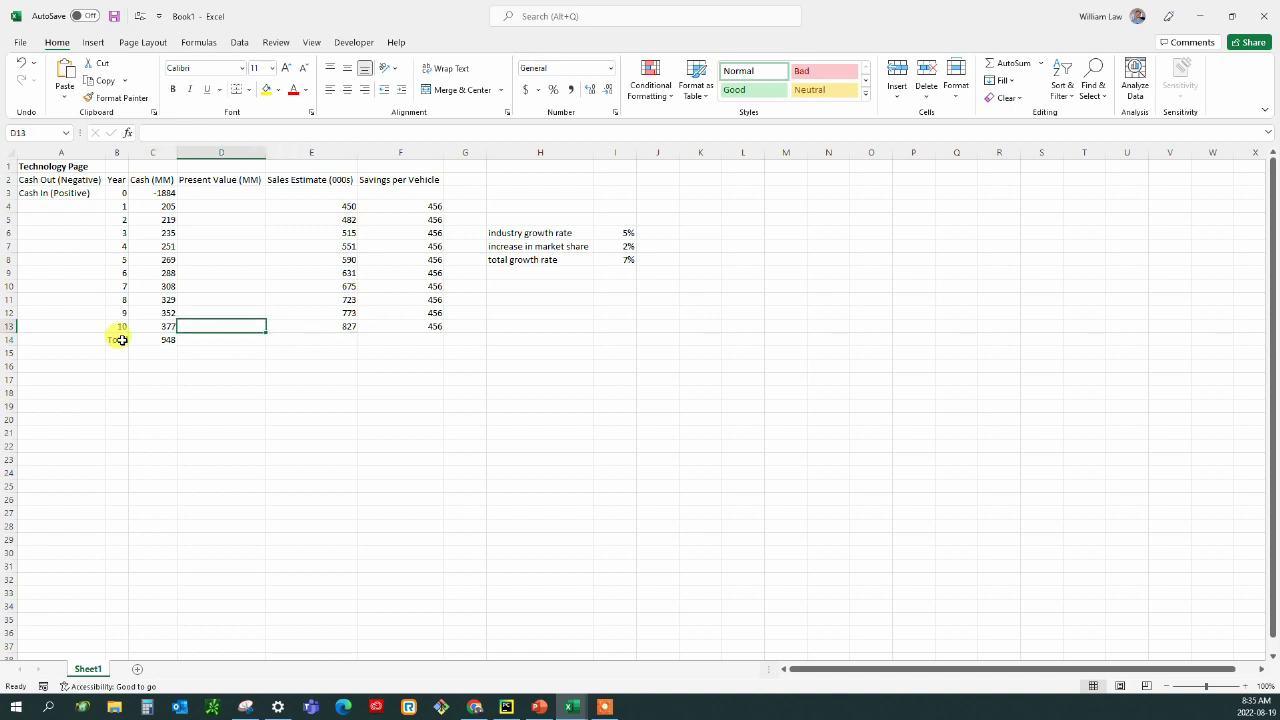
pyautogui.press('Up')
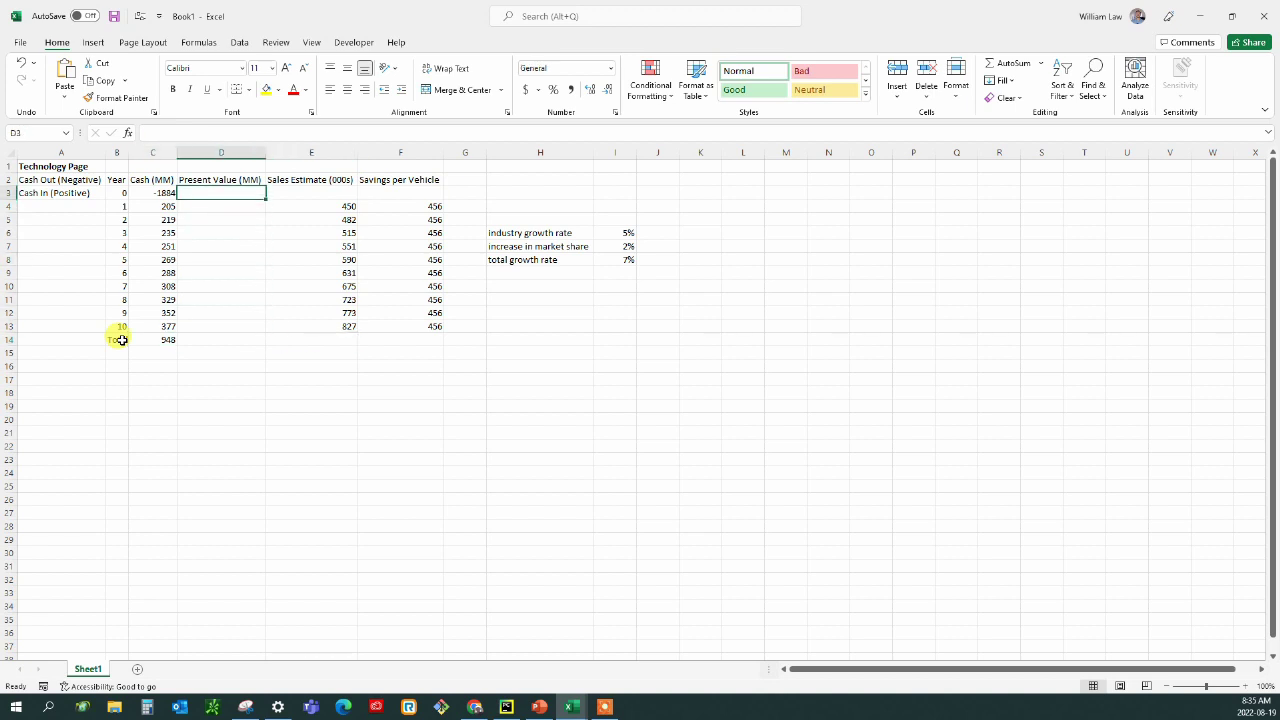
pyautogui.press('Left')
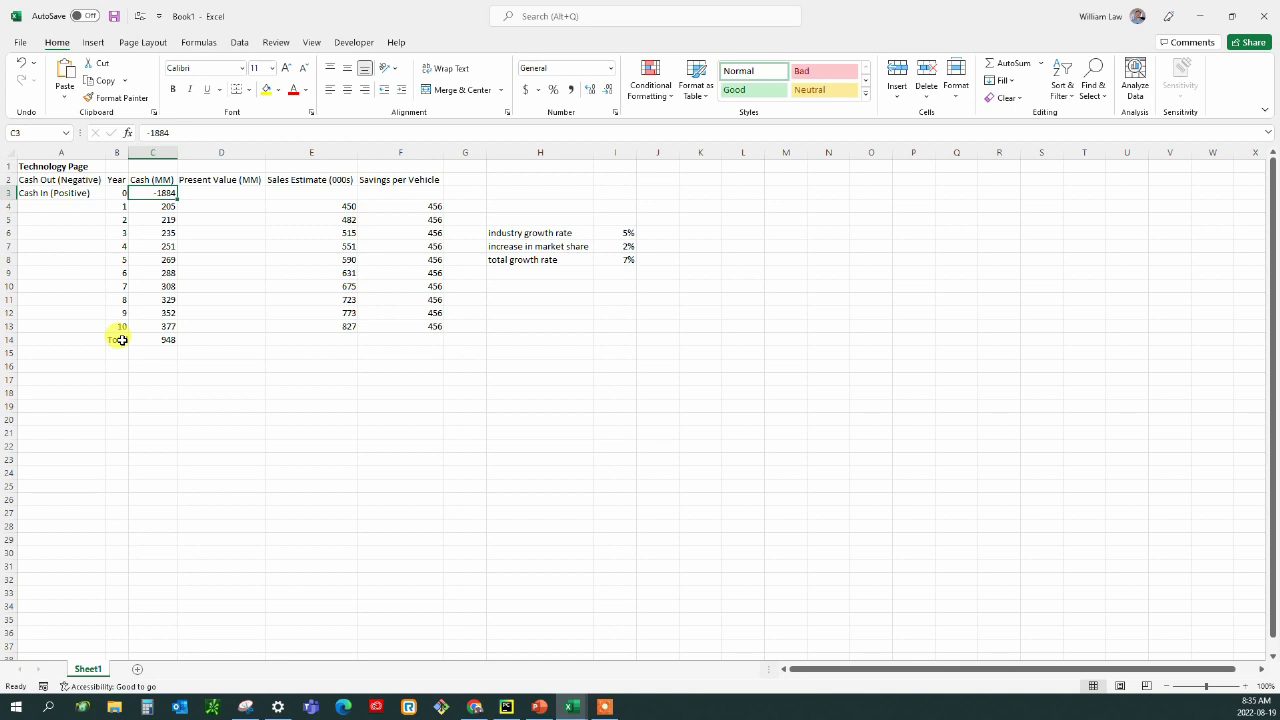
# Add the label "discount rate" in H10, below the growth rates, with a value of 6% in I10
pyautogui.press('Down')
pyautogui.press('Down')
pyautogui.press('Down')
pyautogui.press('Down')
pyautogui.press('Down')
pyautogui.press('Down')
pyautogui.press('Down')
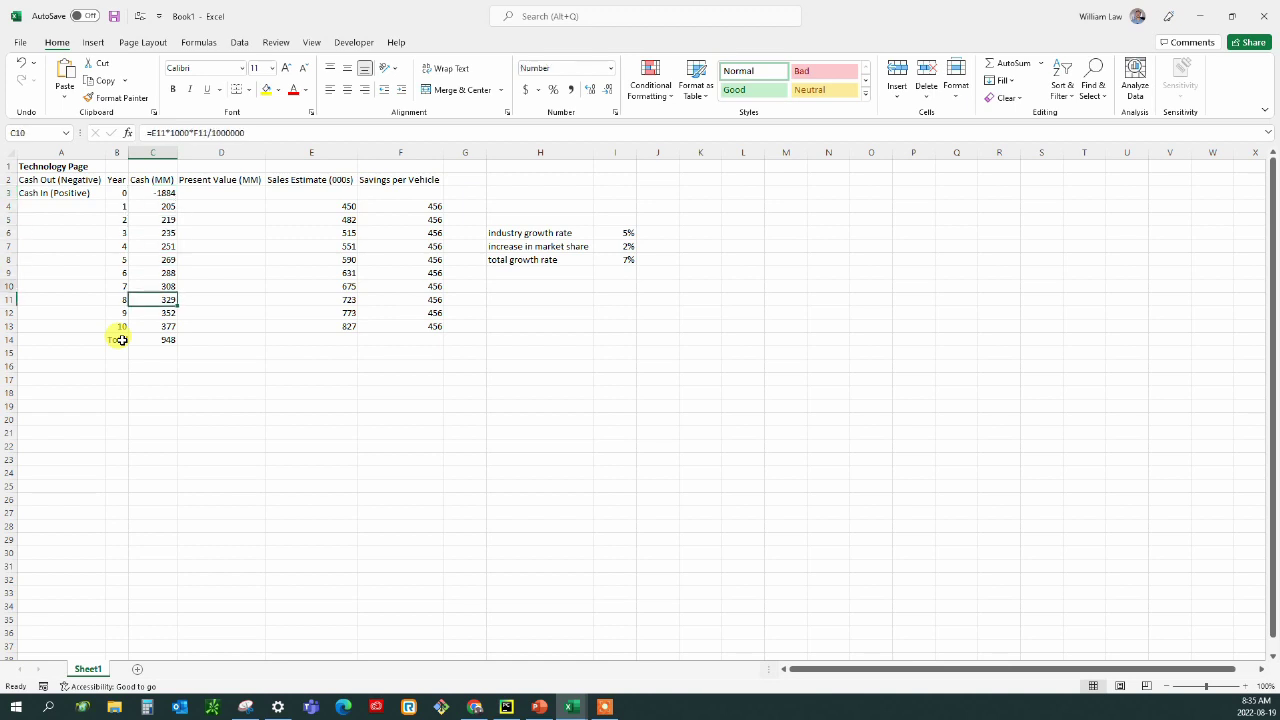
pyautogui.press('Right')
pyautogui.press('Right')
pyautogui.press('Right')
pyautogui.press('Right')
pyautogui.press('Right')
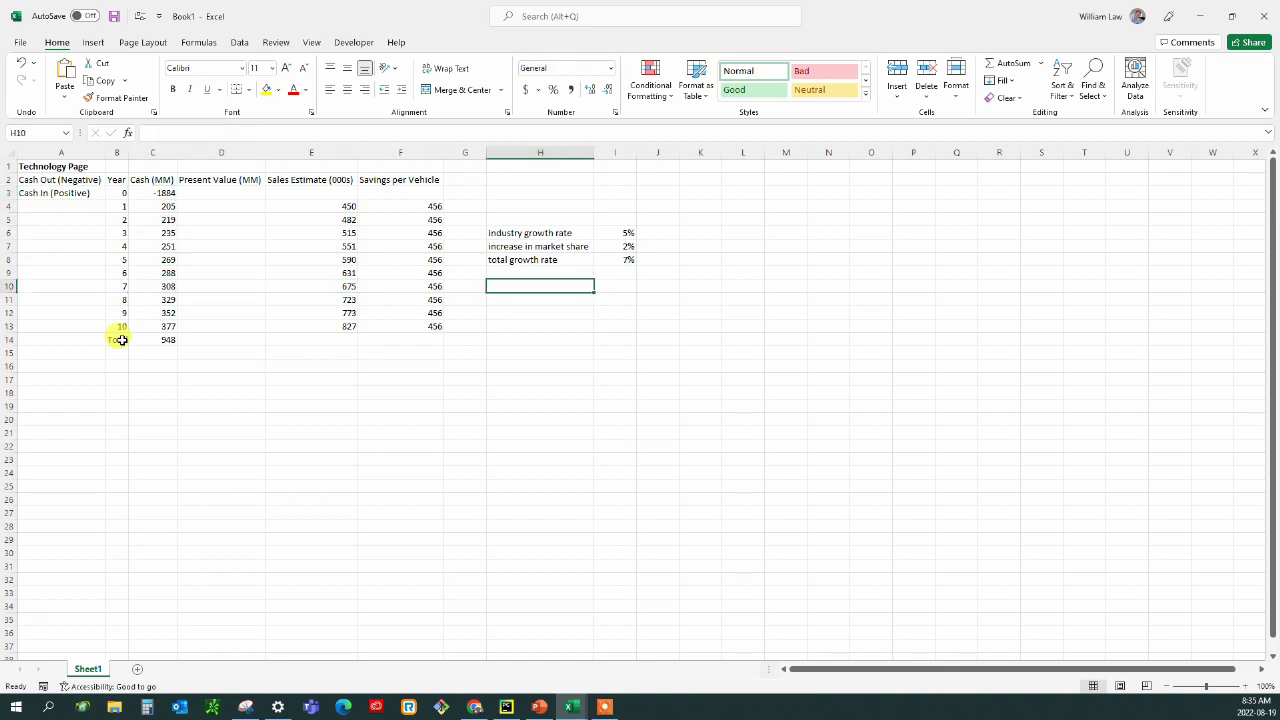
pyautogui.write('di')
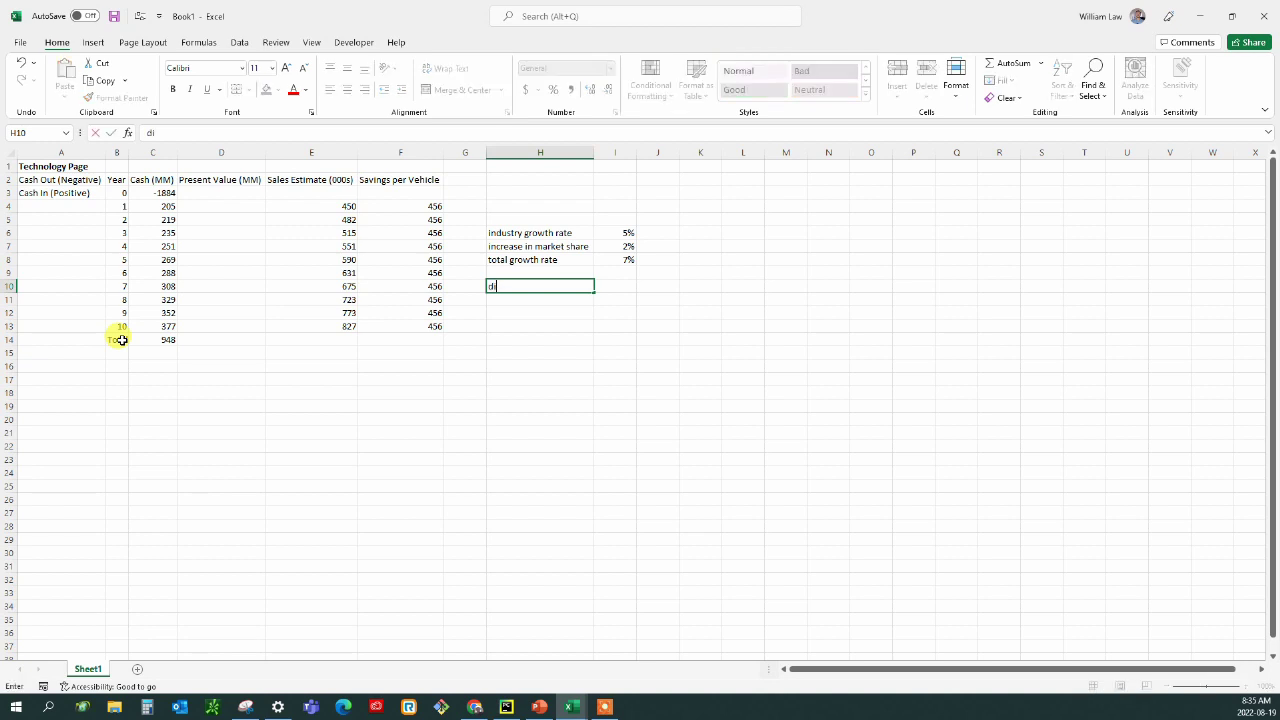
pyautogui.write('scount rate')
pyautogui.press('Right')
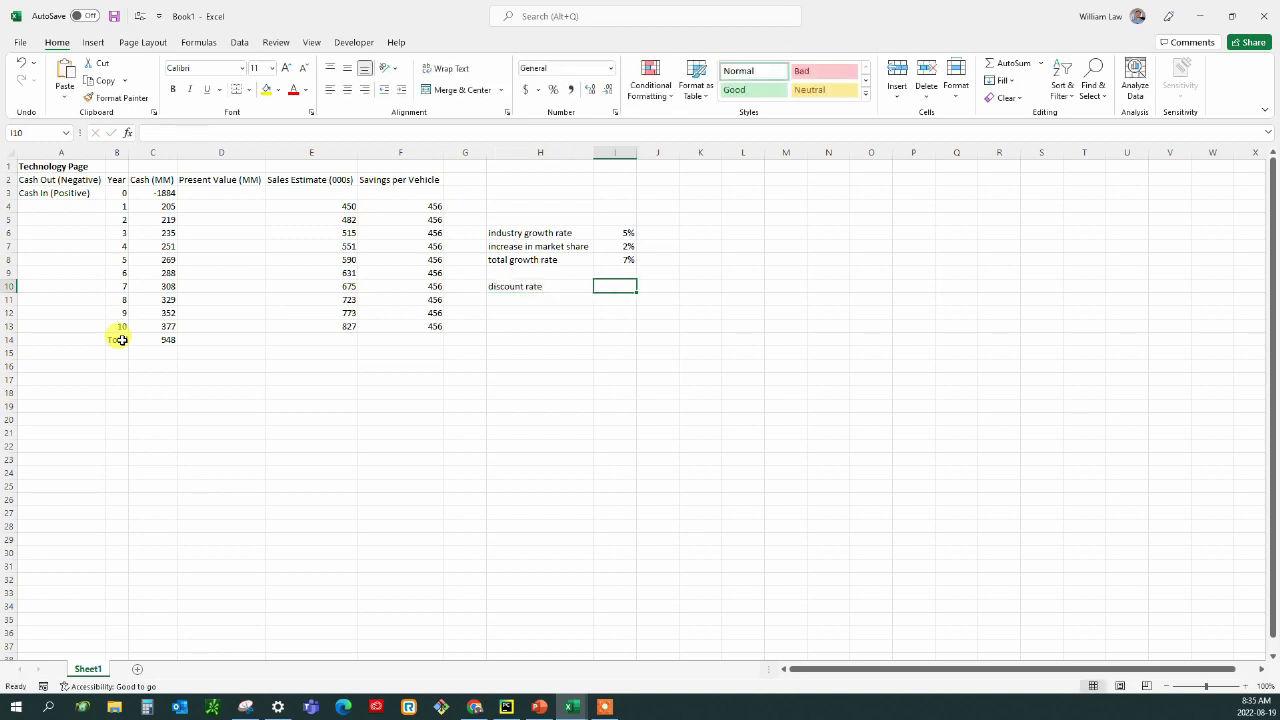
pyautogui.write('6%')
pyautogui.press('Return')
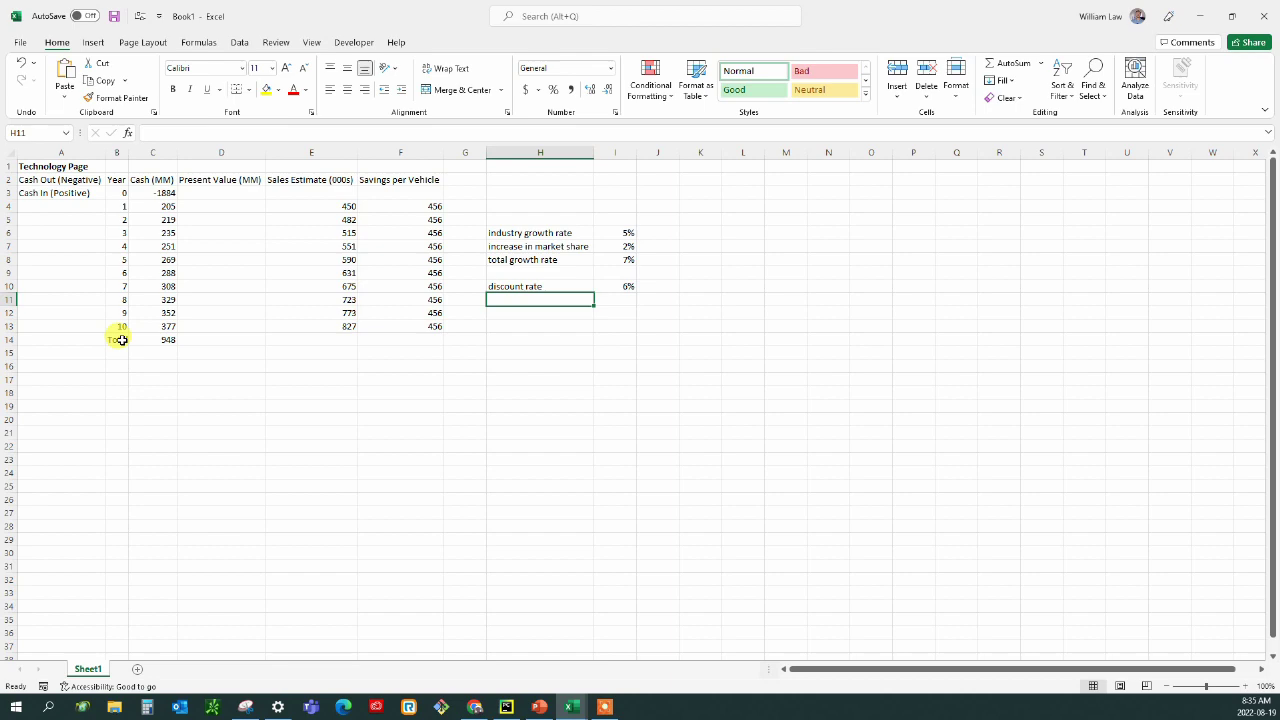
pyautogui.press('Left')
pyautogui.press('Left')
pyautogui.press('Left')
pyautogui.press('Left')
pyautogui.hotkey('alt', 'Tab')
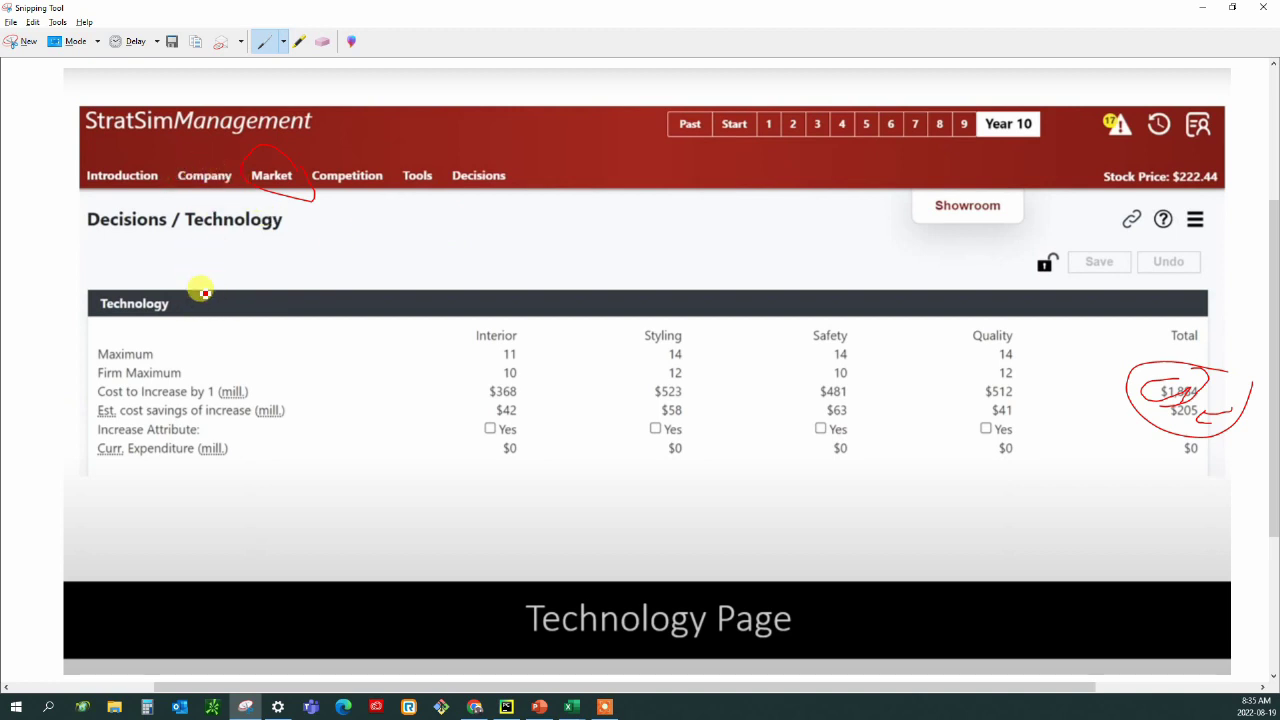
pyautogui.hotkey('alt', 'Tab')
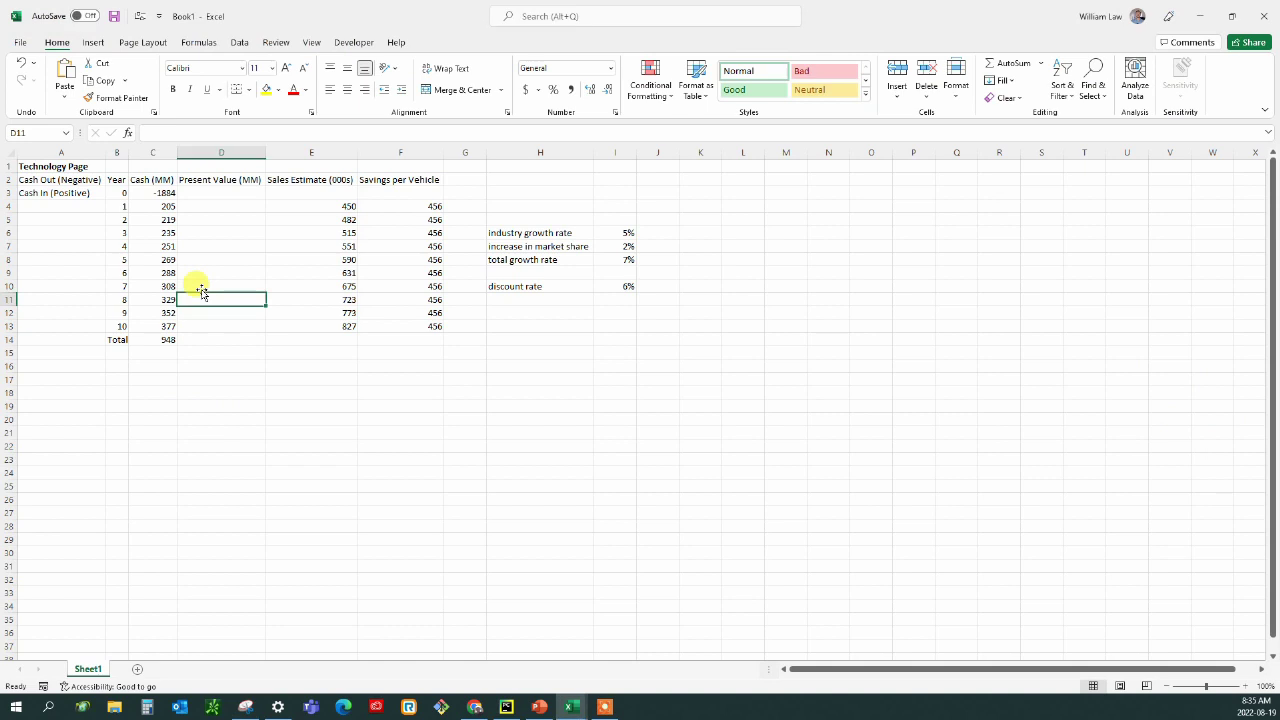
pyautogui.click(608, 287)
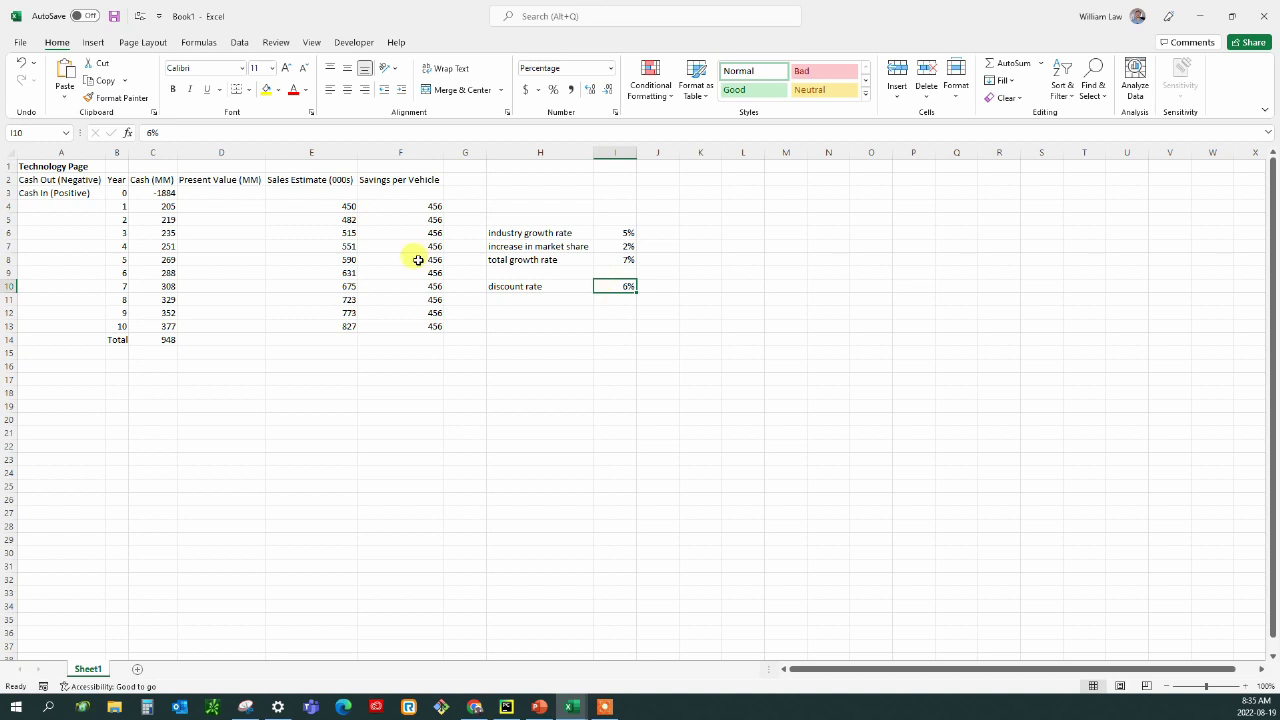
# Calculate the year 0 present value in D3 with =C3/(1+$I$10)^B3, keeping the discount rate reference absolute
pyautogui.click(208, 190)
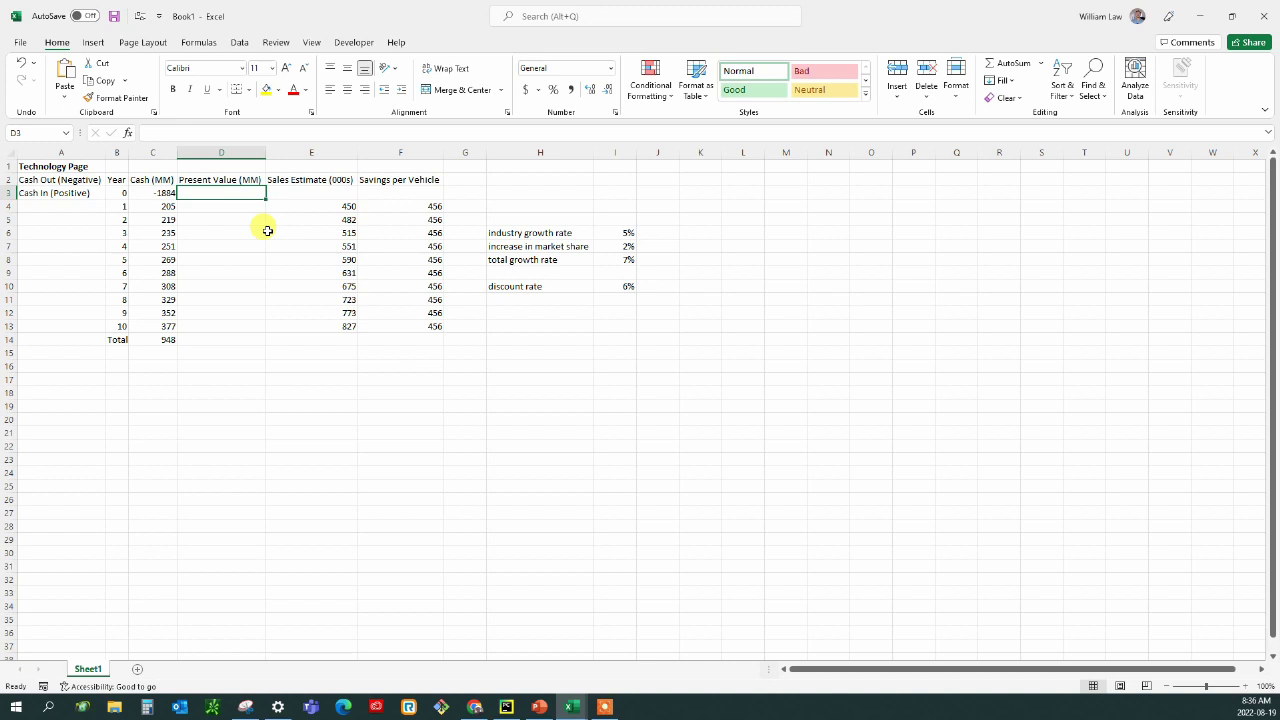
pyautogui.write('=')
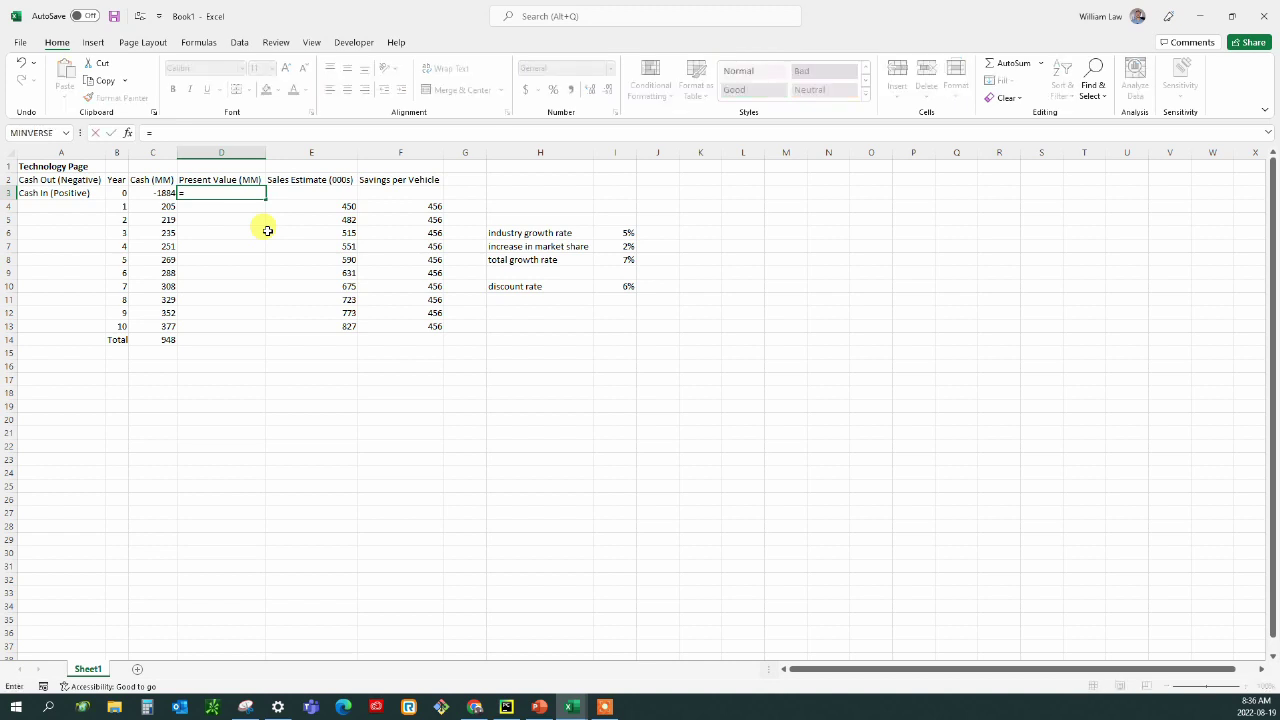
pyautogui.press('Left')
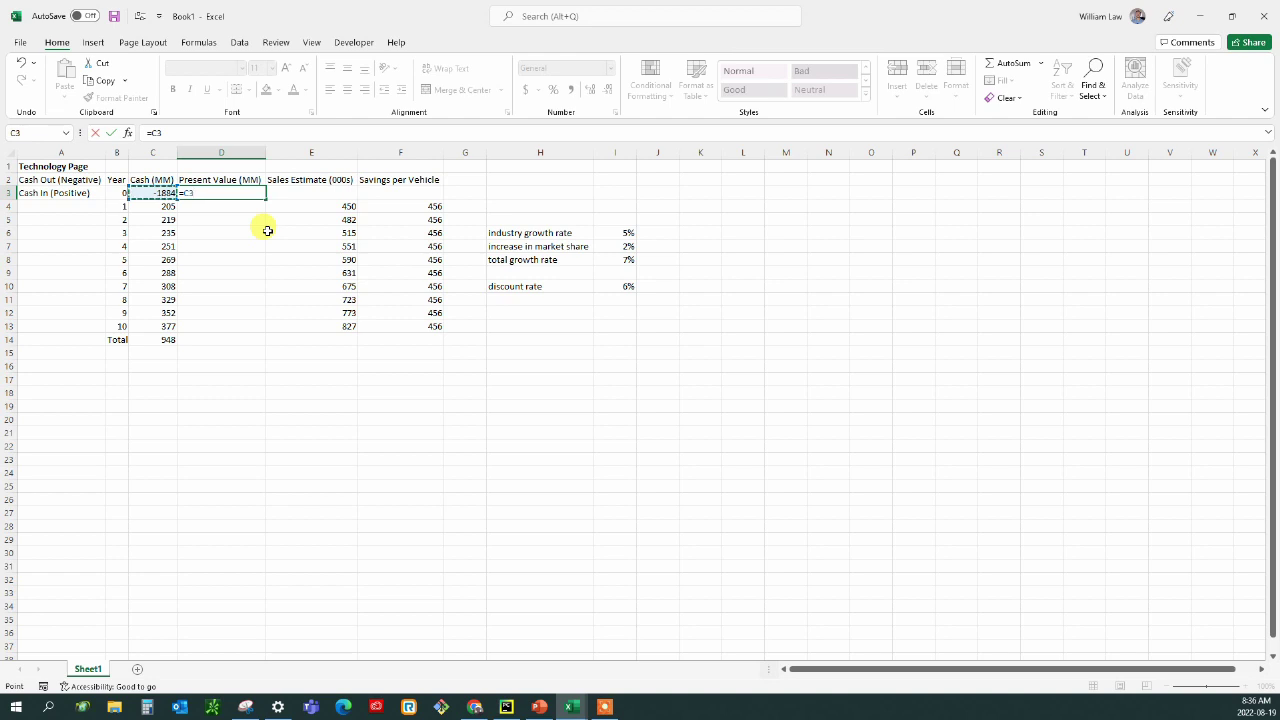
pyautogui.write('/(1+')
pyautogui.click(627, 286)
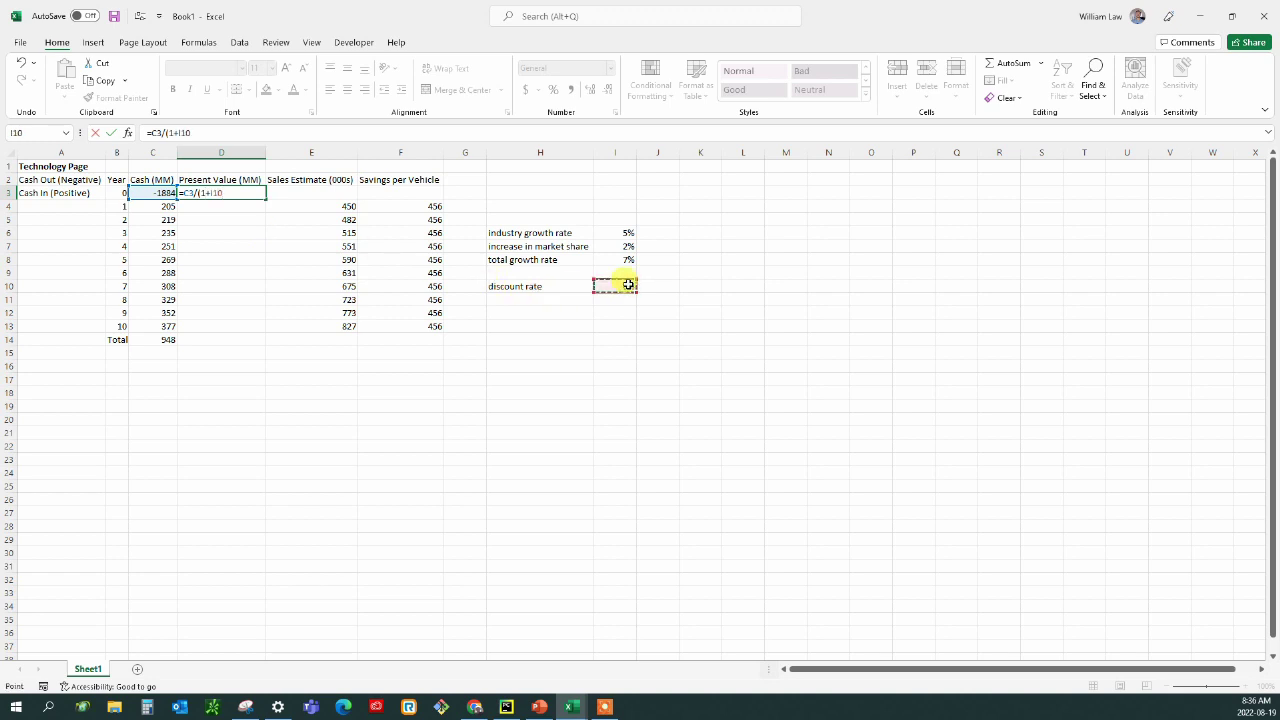
pyautogui.press('F4')
pyautogui.write(')^')
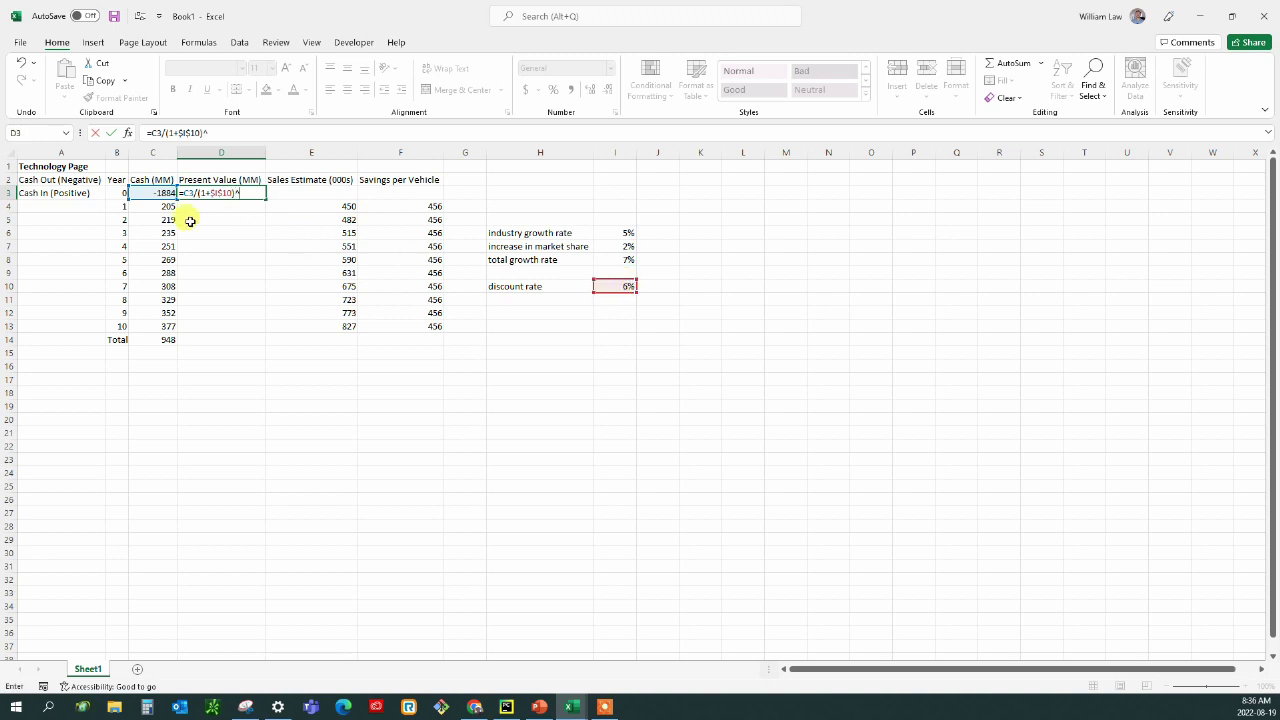
pyautogui.click(108, 192)
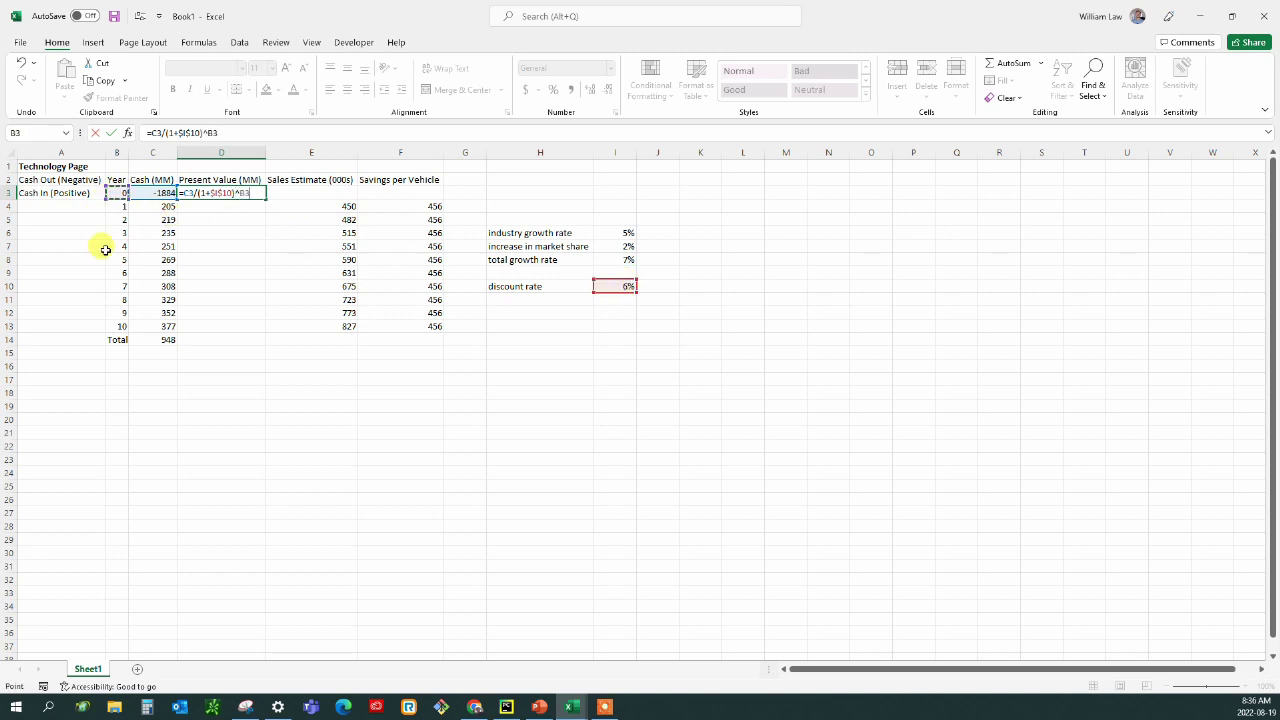
pyautogui.press('Return')
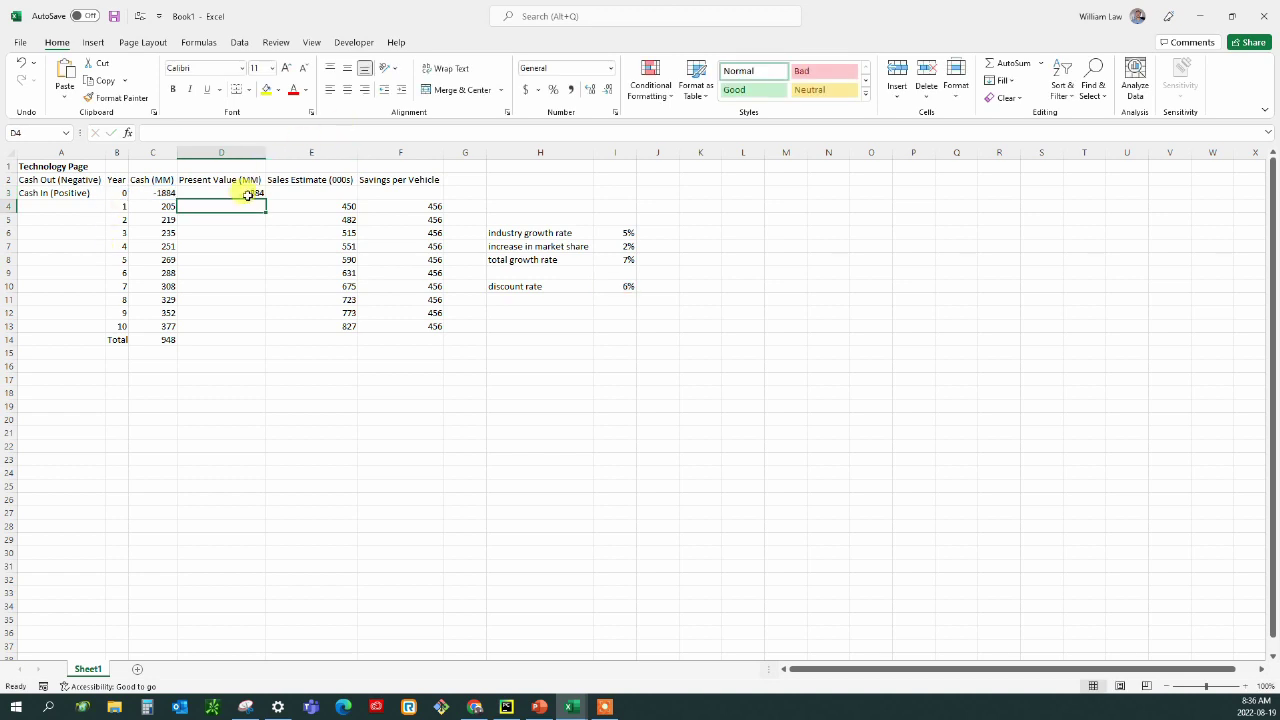
# Copy the present value formula from D3 to D4, and show D4 without decimals
pyautogui.click(247, 196)
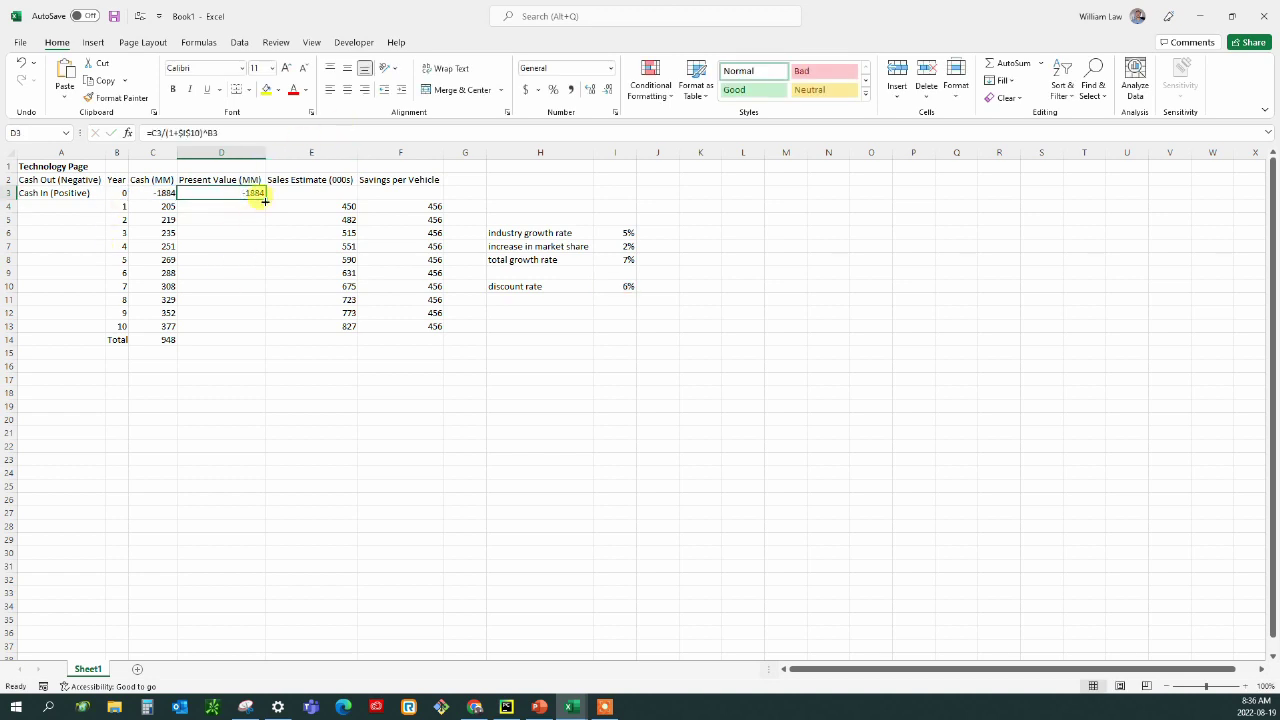
pyautogui.moveTo(264, 201); pyautogui.dragTo(260, 208)
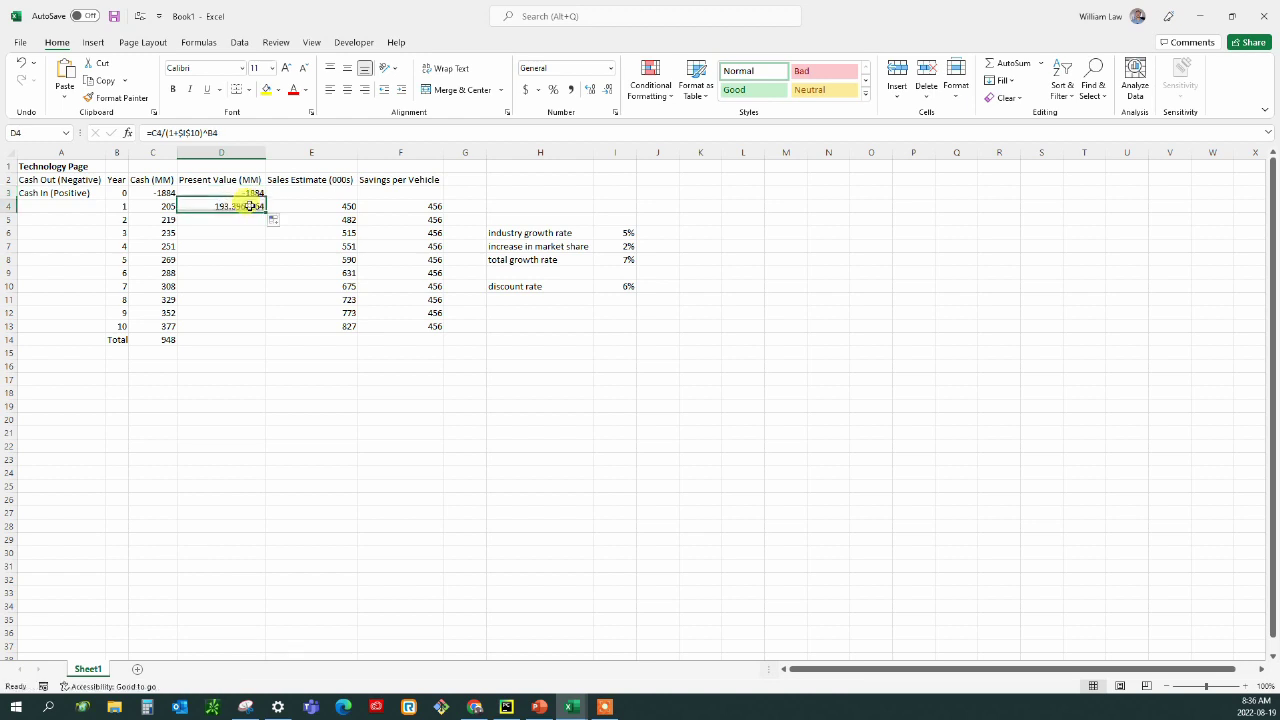
pyautogui.click(607, 92)
pyautogui.click(607, 92)
pyautogui.click(607, 92)
pyautogui.click(607, 92)
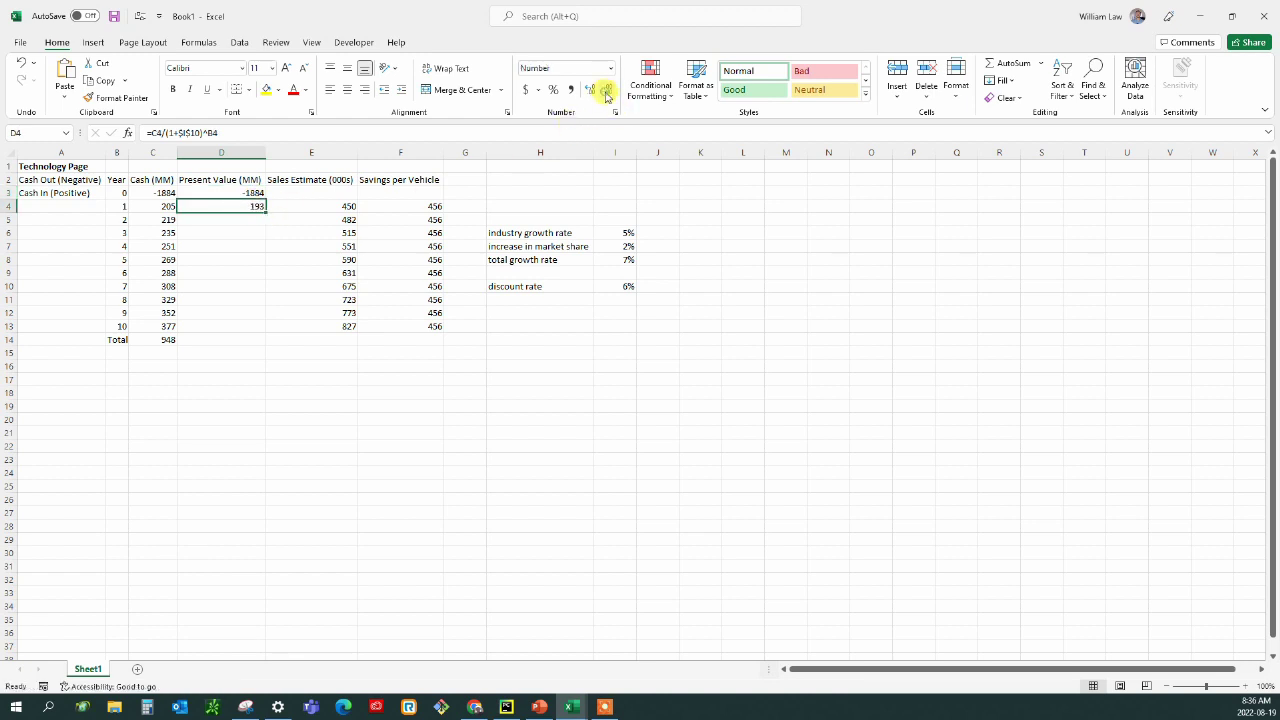
pyautogui.click(241, 231)
pyautogui.click(220, 205)
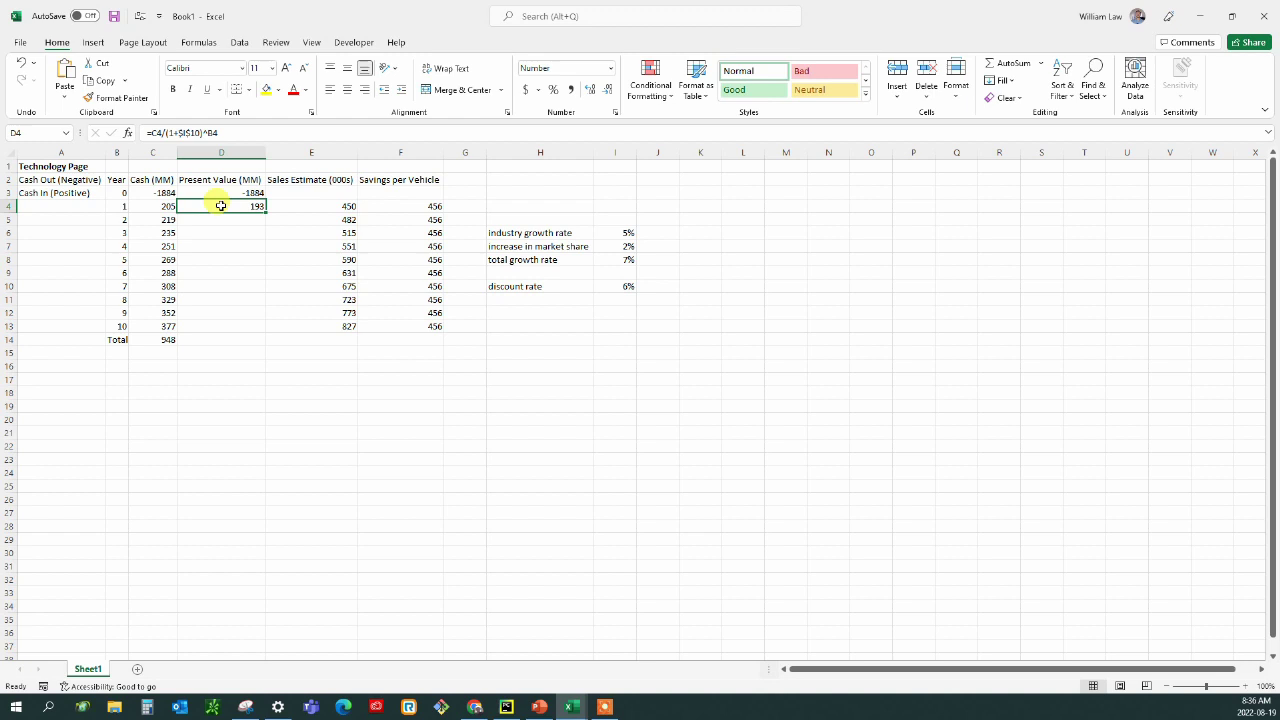
# Fill the present value formula from D4 down to D13 for the remaining years
pyautogui.click(140, 207)
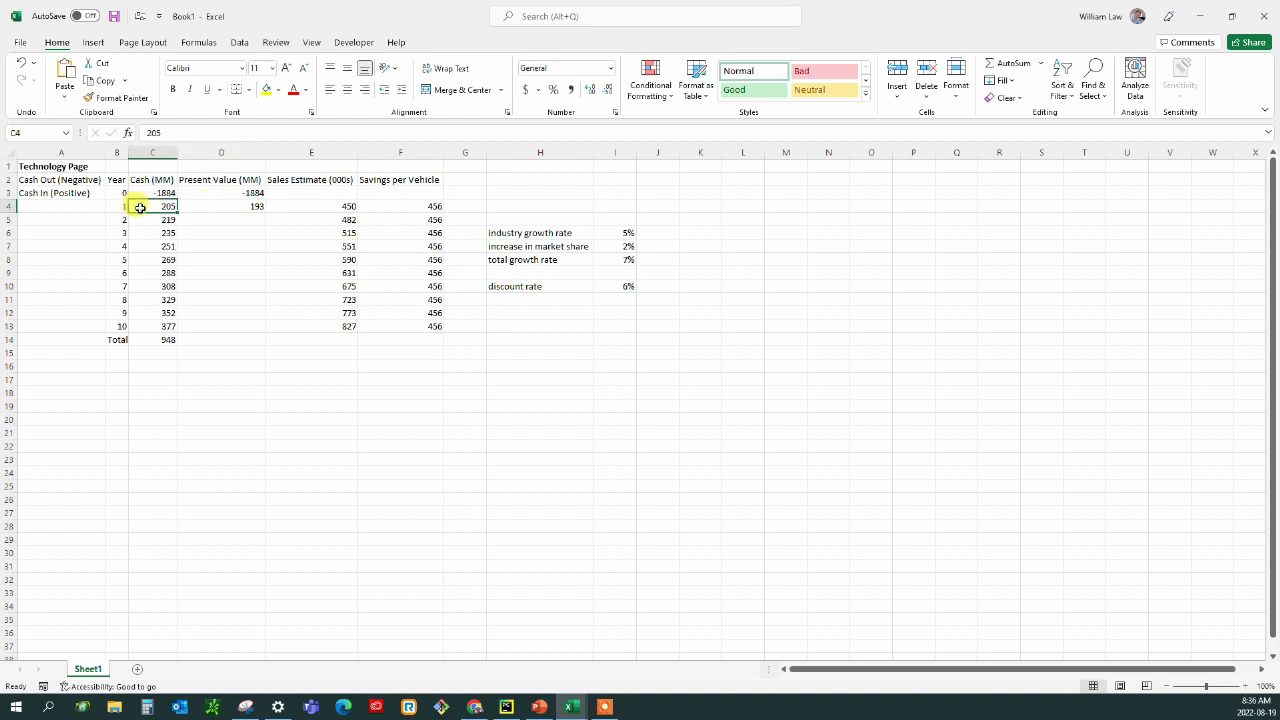
pyautogui.click(205, 206)
pyautogui.moveTo(264, 211); pyautogui.dragTo(263, 329)
# Total the present values in D14 with =SUM(D3:D13)
pyautogui.click(231, 342)
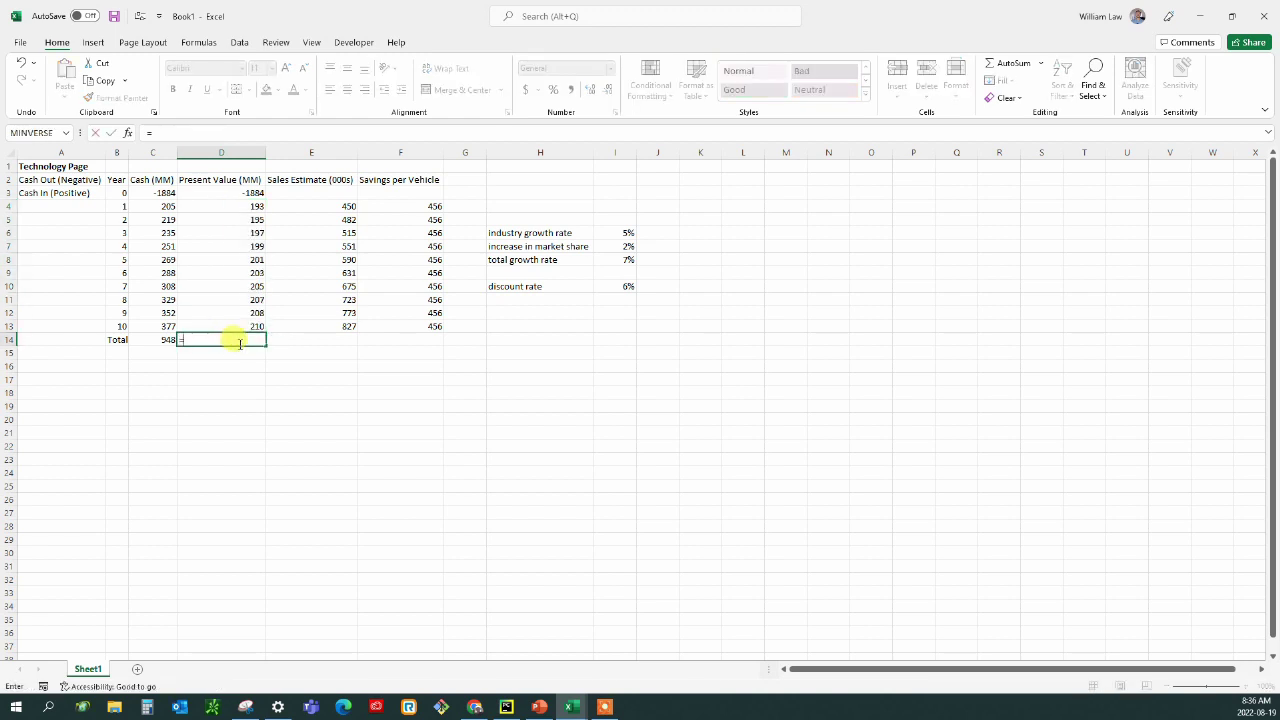
pyautogui.write('=sum(')
pyautogui.moveTo(232, 326); pyautogui.dragTo(255, 192)
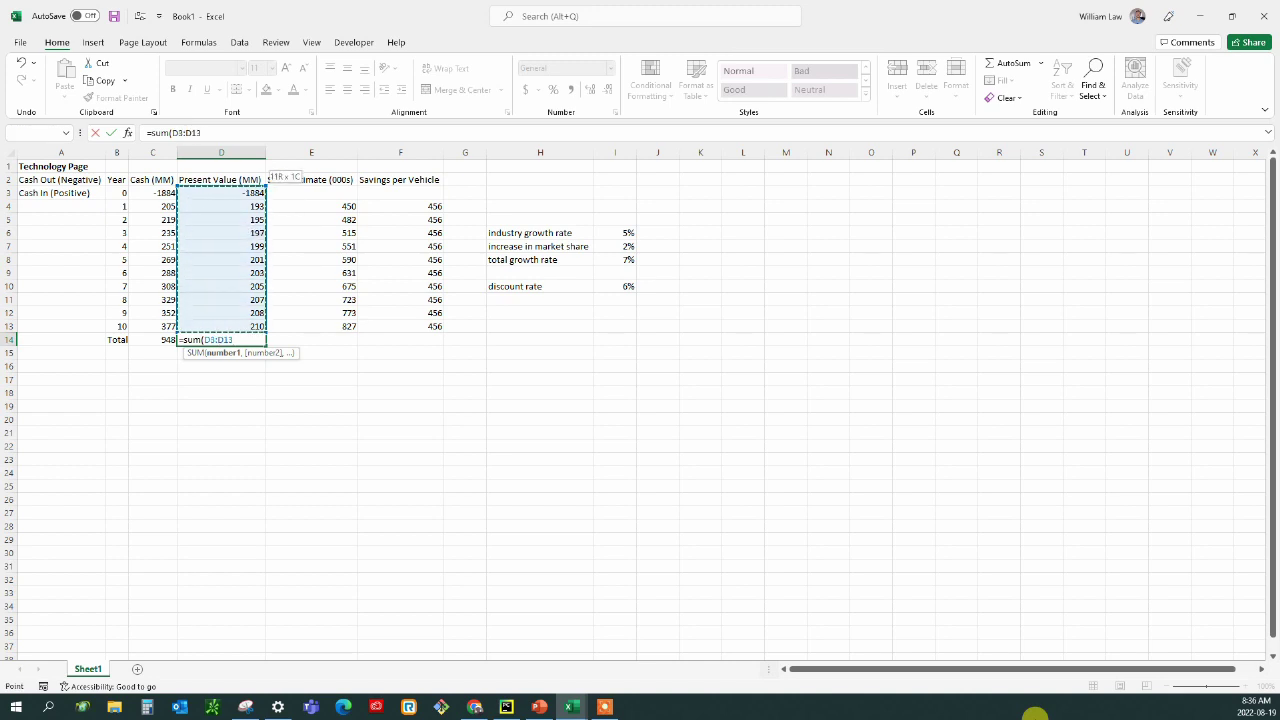
pyautogui.press('Return')
# Enter the label "Net Present Value" in E14, beside the present value total
pyautogui.press('Up')
pyautogui.press('Right')
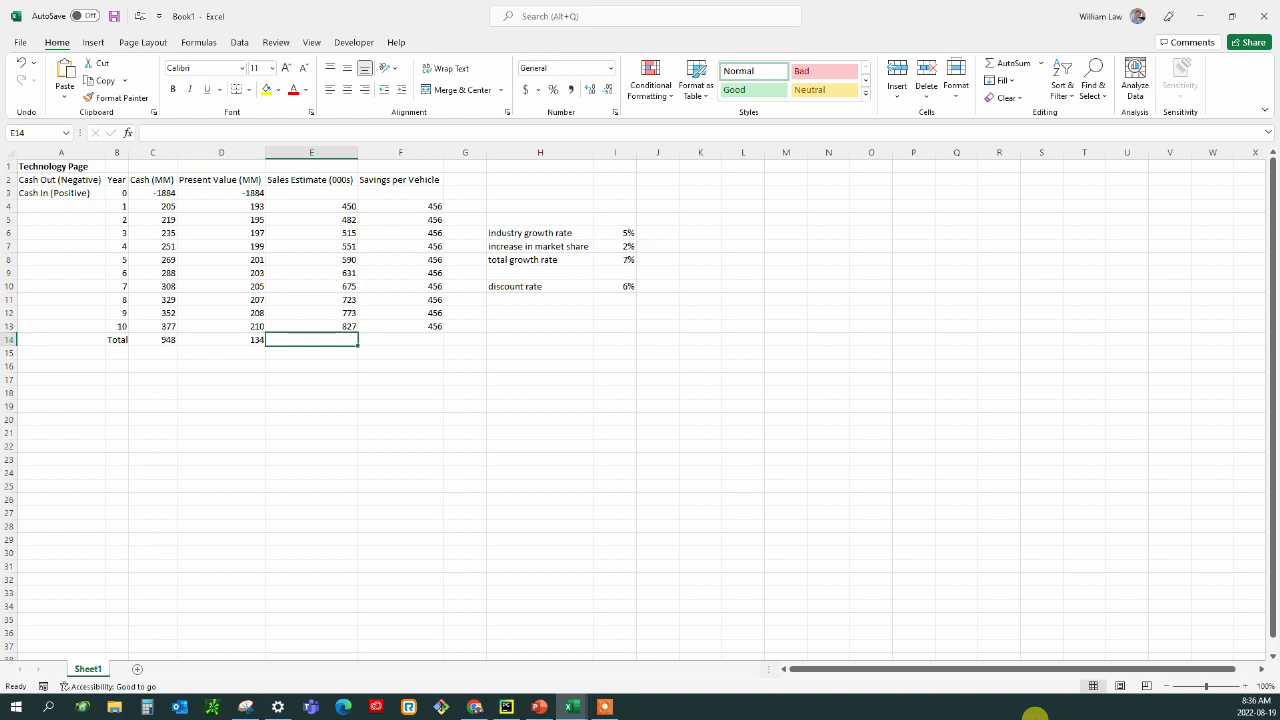
pyautogui.write('Net Pr')
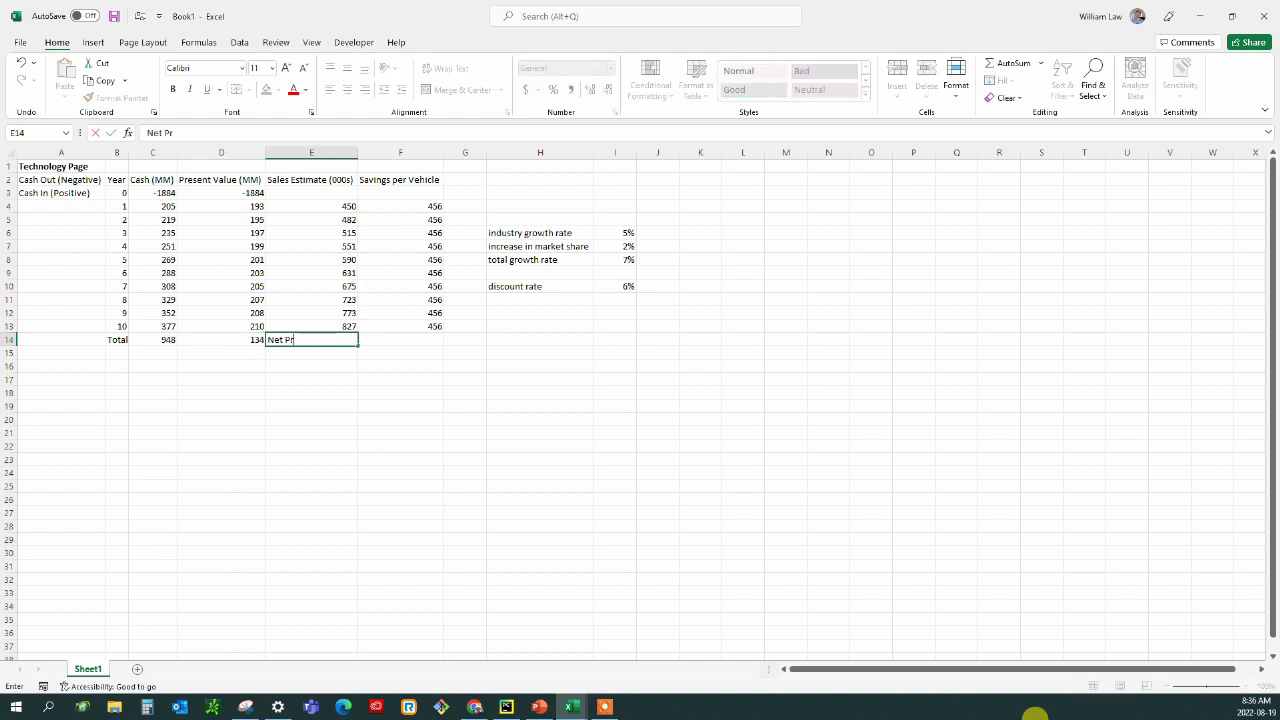
pyautogui.write('esent Value')
pyautogui.press('Return')
pyautogui.press('Up')
pyautogui.press('Left')
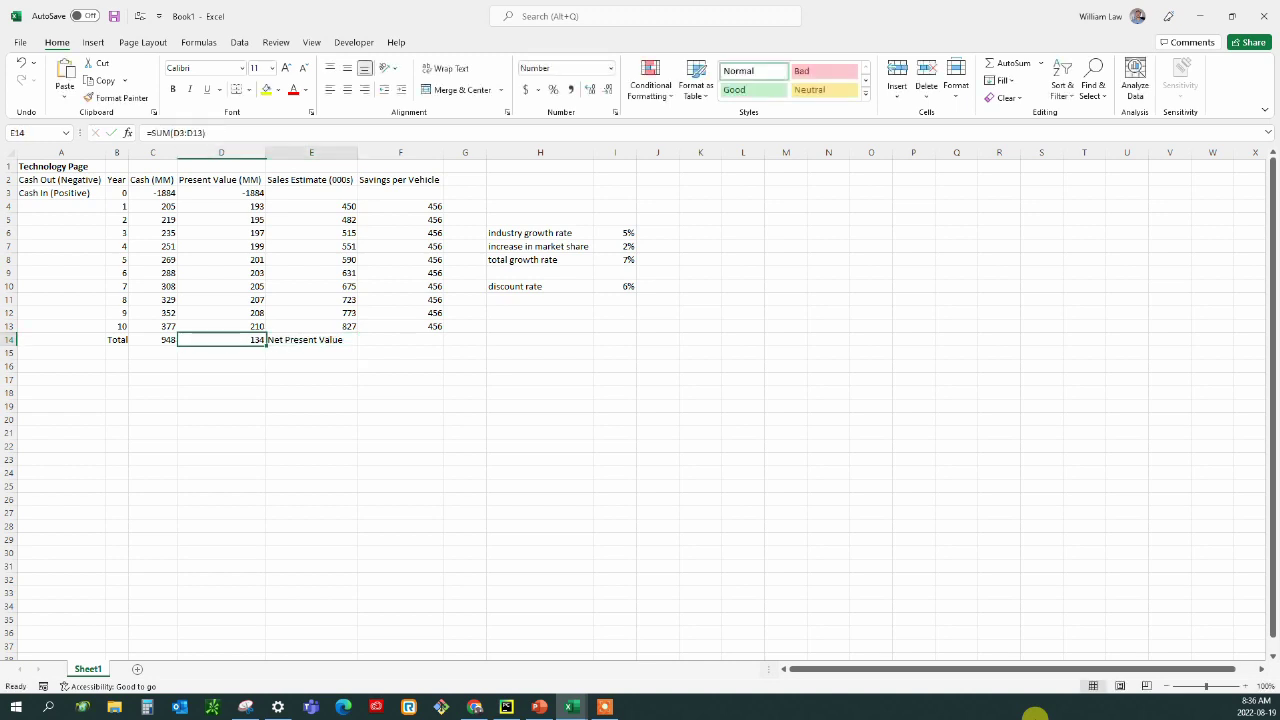
# Label the present value total as "NPV" in E14
pyautogui.press('Right')
pyautogui.write('N')
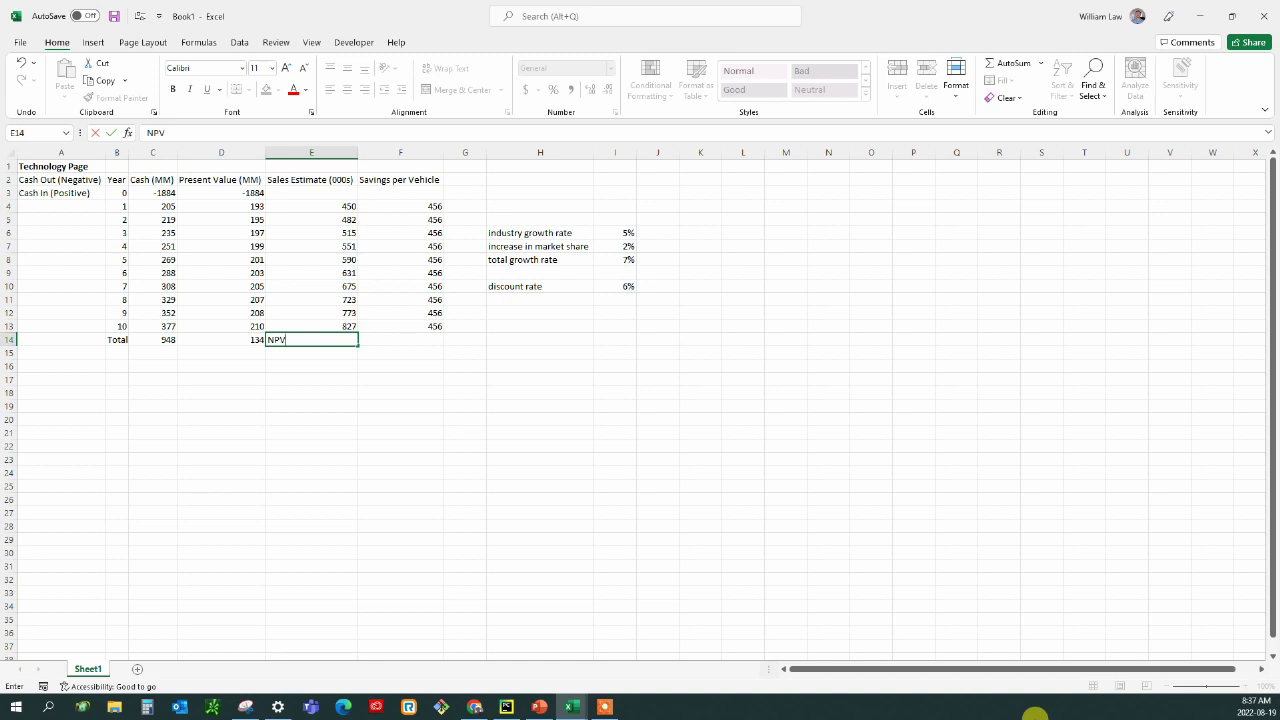
pyautogui.press('Return')
pyautogui.press('Up')
pyautogui.press('Left')
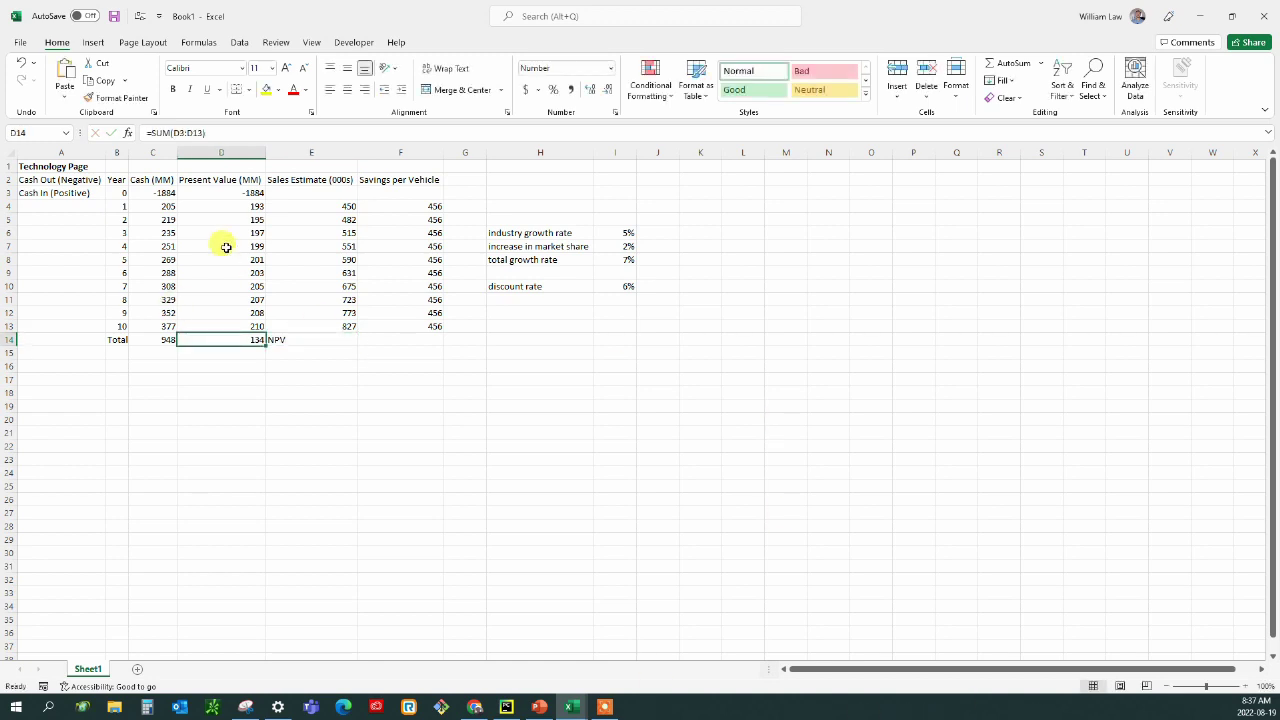
pyautogui.click(223, 353)
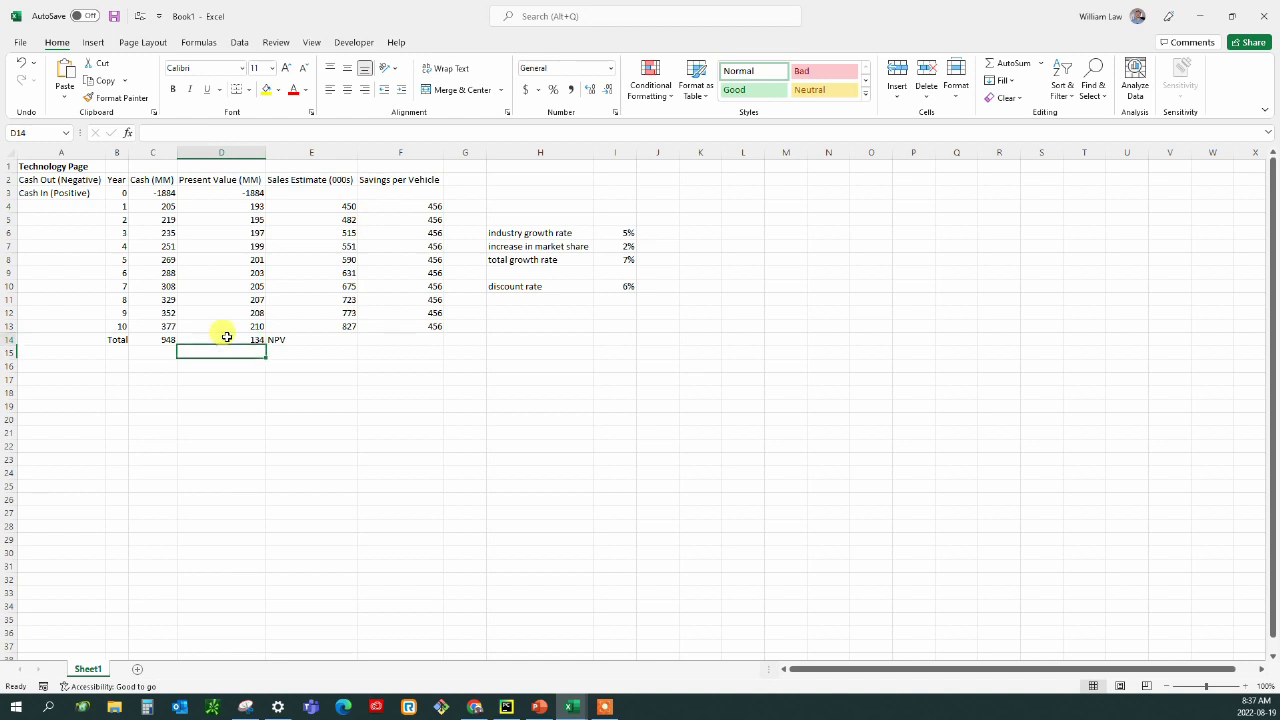
pyautogui.click(227, 337)
pyautogui.click(277, 343)
pyautogui.click(242, 339)
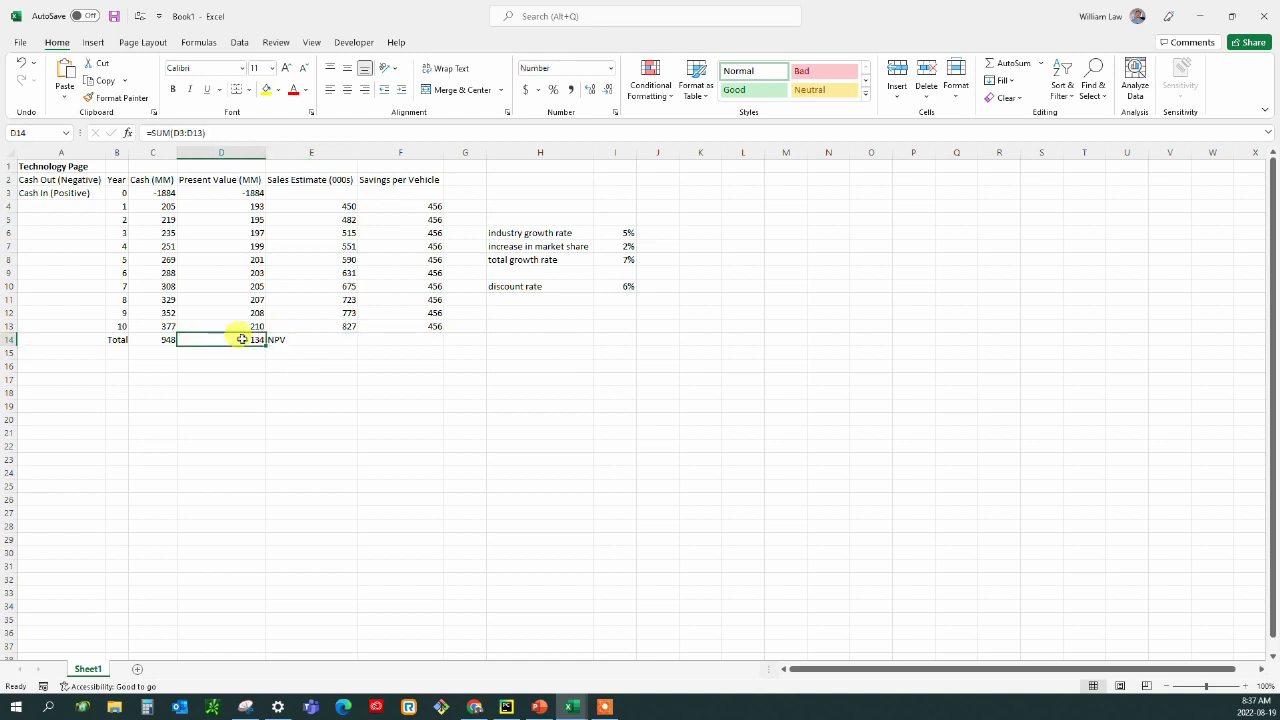